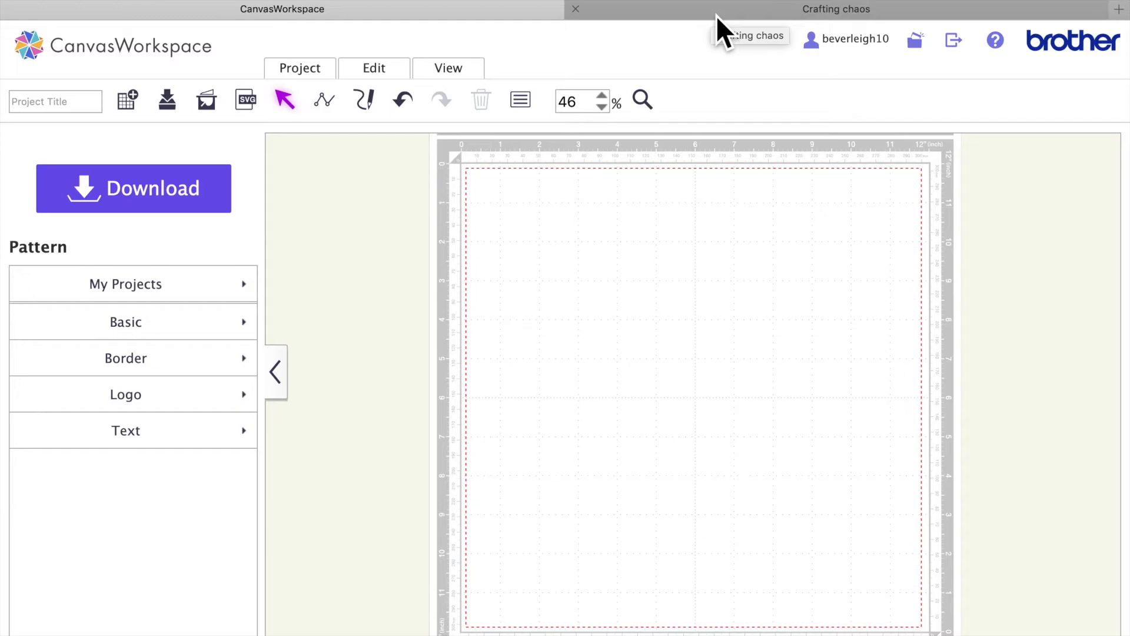
# Step: Switch to the Crafting chaos blog and review the Floral series fuchsia post, including its card photo and its video and download links
pyautogui.click(716, 16)
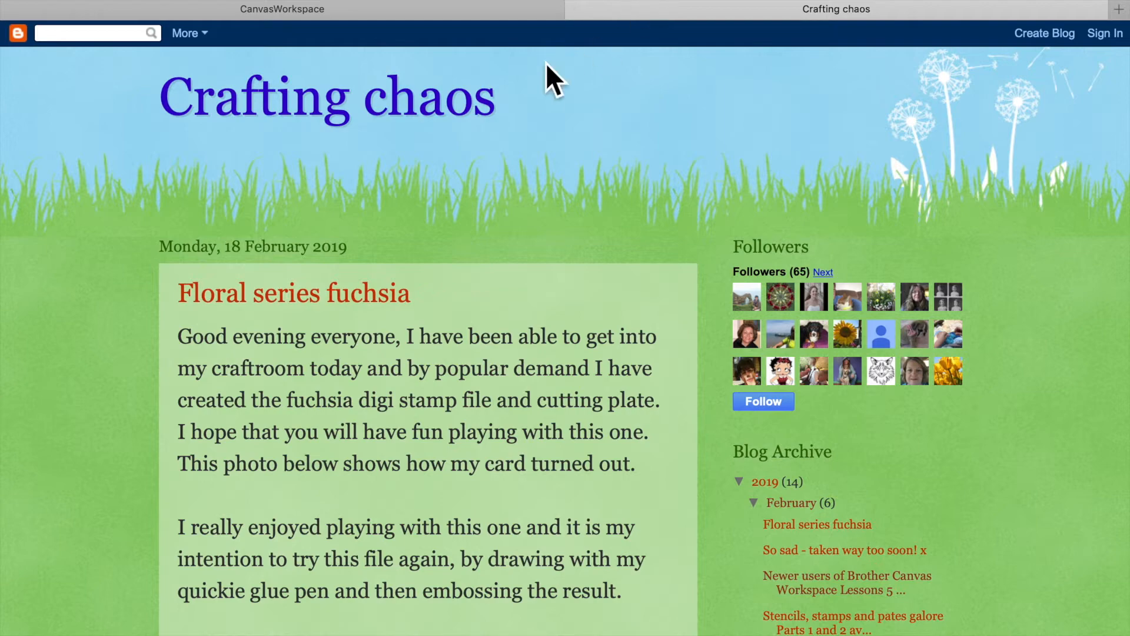
pyautogui.scroll(-5, 616, 142)
pyautogui.scroll(5, 616, 142)
pyautogui.scroll(-10, 543, 242)
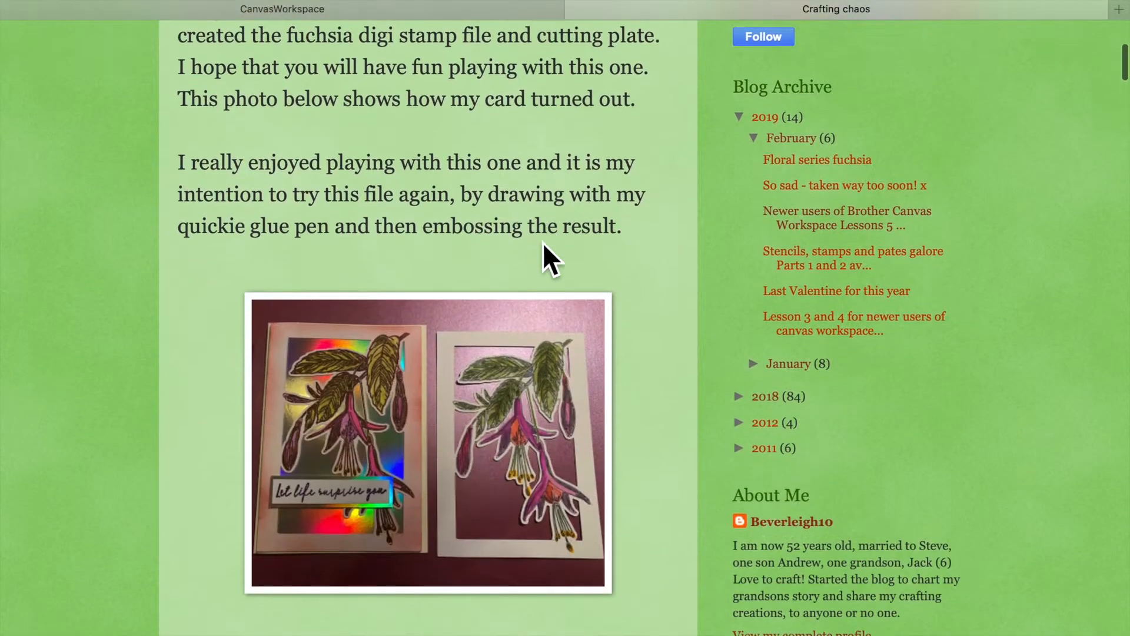
pyautogui.scroll(-5, 543, 242)
pyautogui.scroll(10, 543, 242)
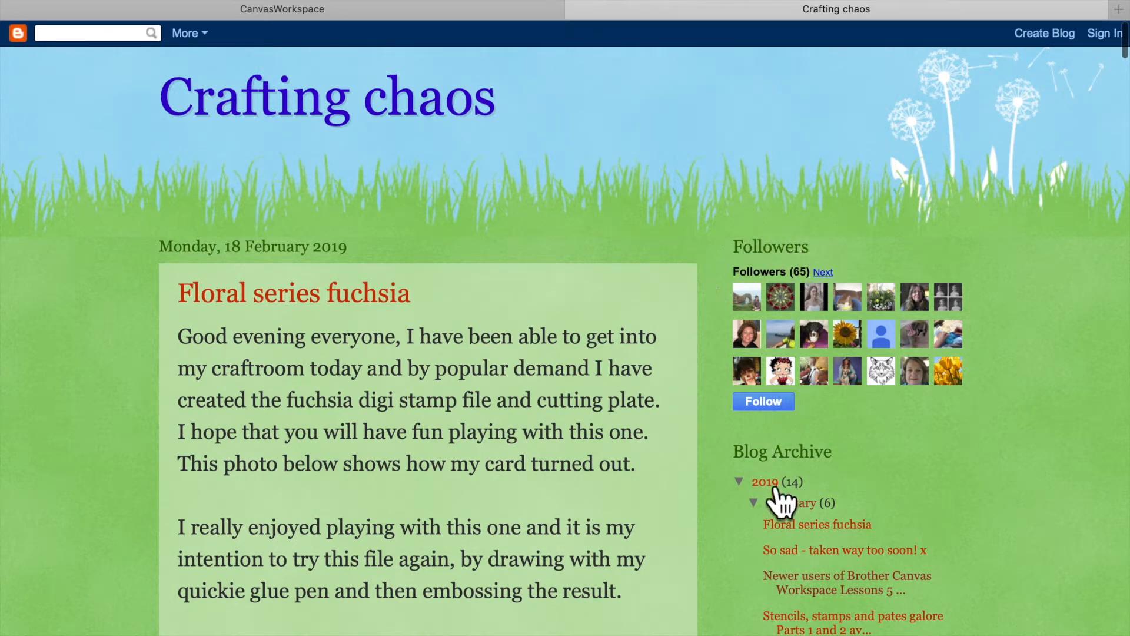
pyautogui.scroll(-3, 594, 449)
pyautogui.scroll(-7, 596, 448)
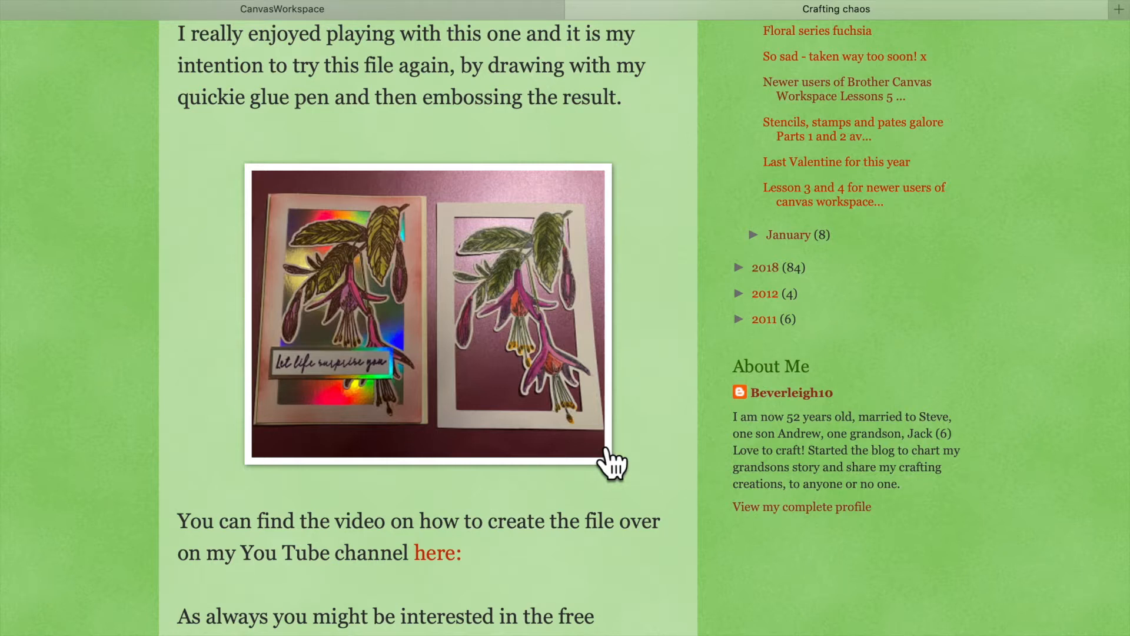
pyautogui.scroll(-2, 589, 483)
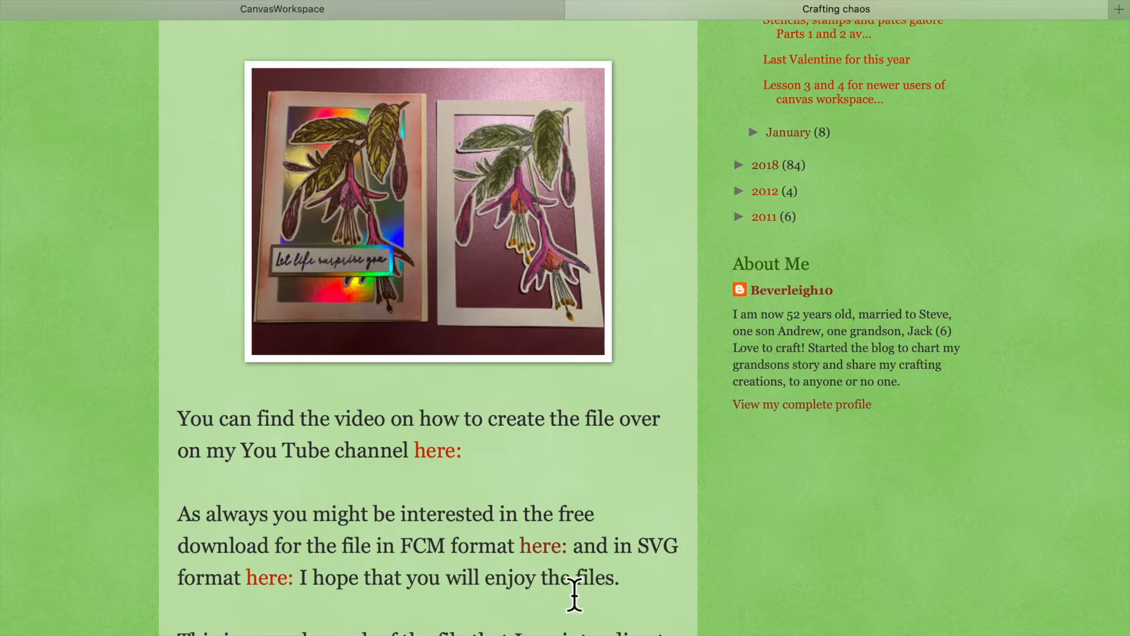
pyautogui.scroll(-2, 564, 596)
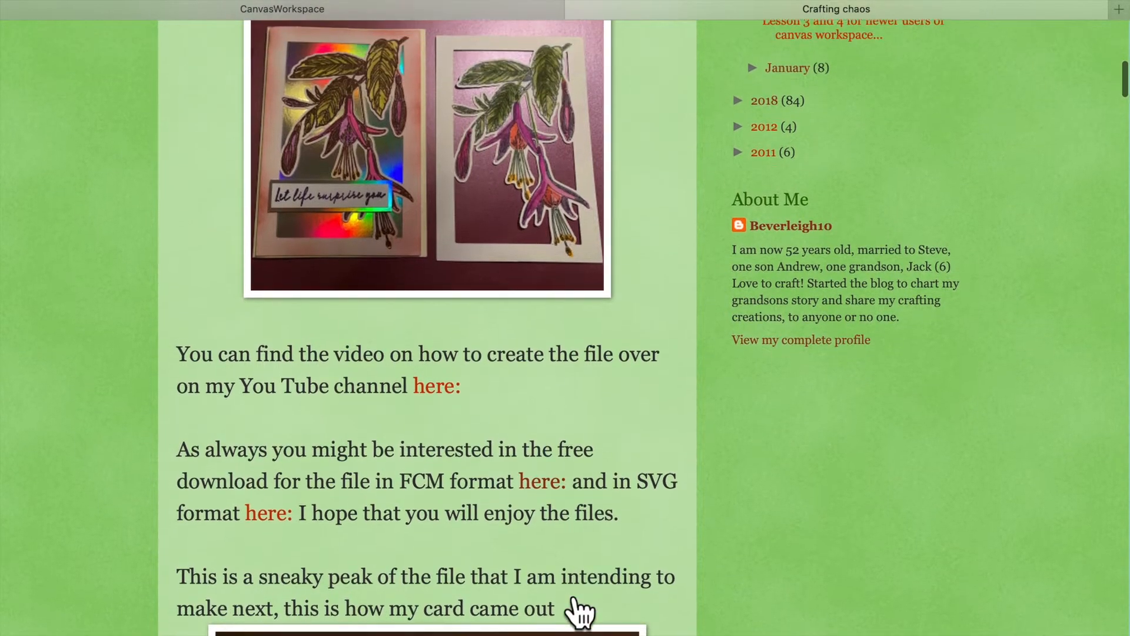
# Step: Open the post's linked YouTube tutorial on the fuchsia digi stamp, pause it, and return to the blog post
pyautogui.click(463, 391)
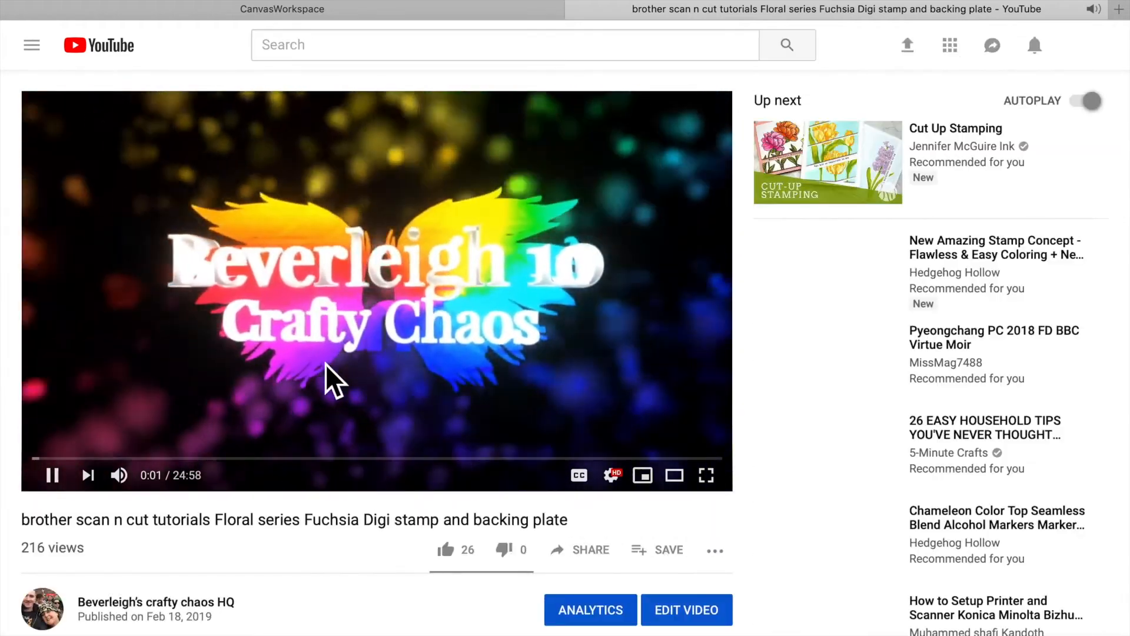
pyautogui.click(347, 322)
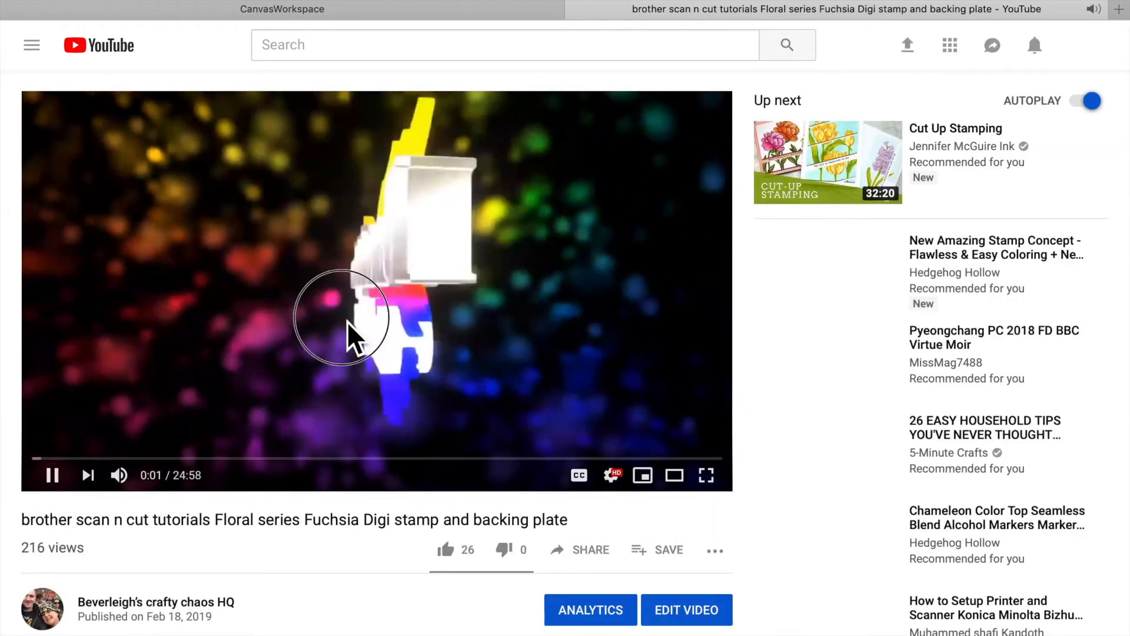
pyautogui.click(431, 13)
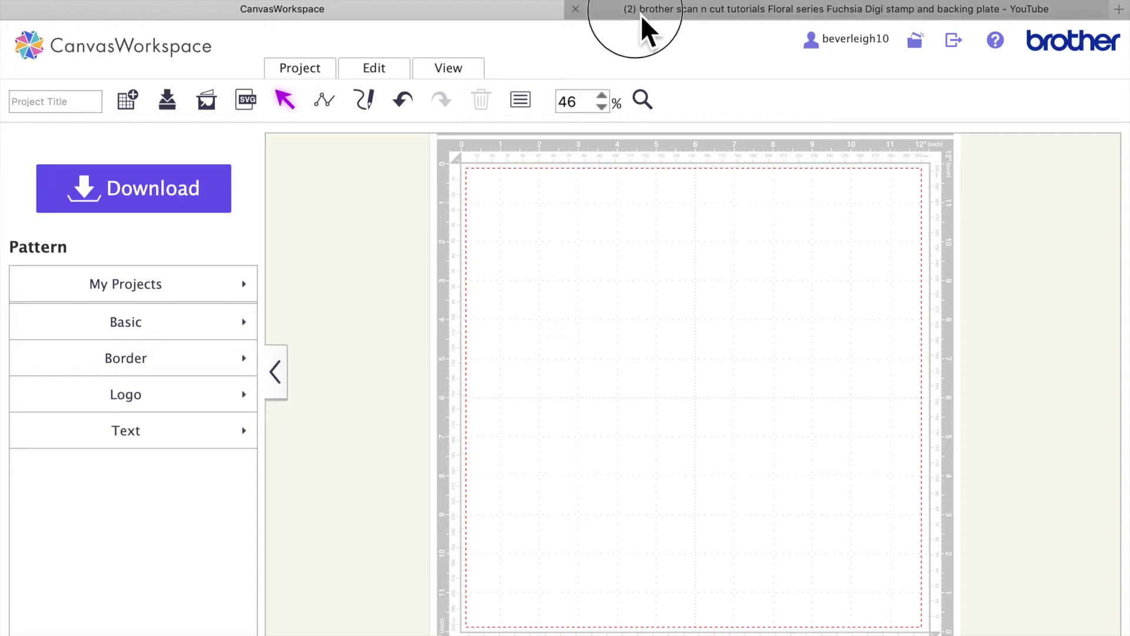
pyautogui.click(606, 12)
pyautogui.press('super+bracketleft')
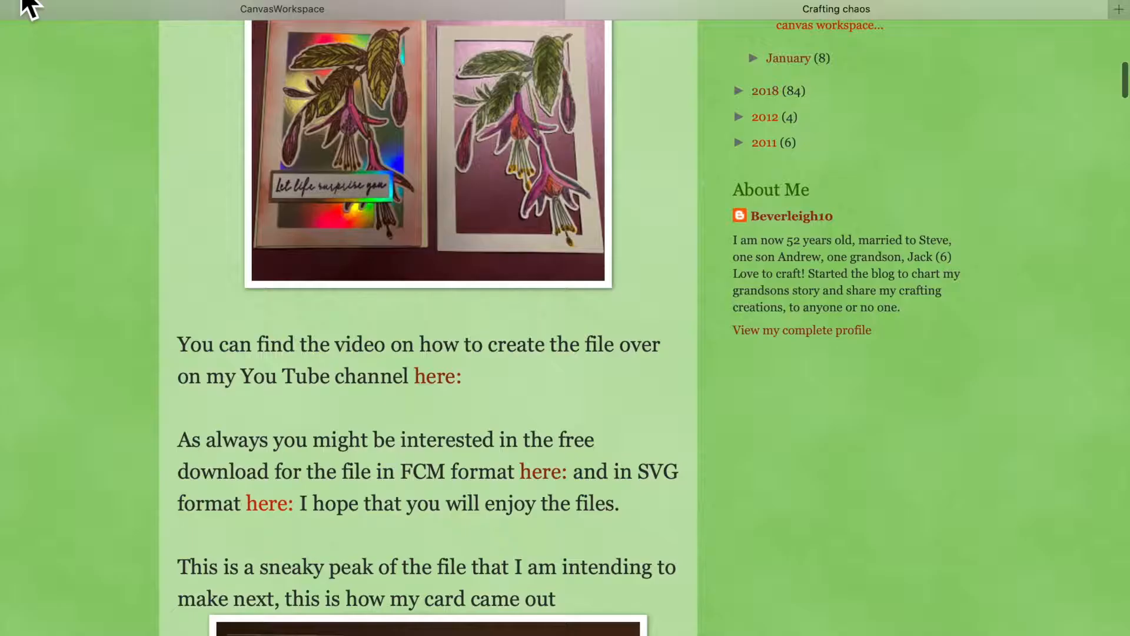
# Step: Examine the sneak-peek Mother's Day card photo in the post and go back to the FCM and SVG download links
pyautogui.scroll(-4, 316, 460)
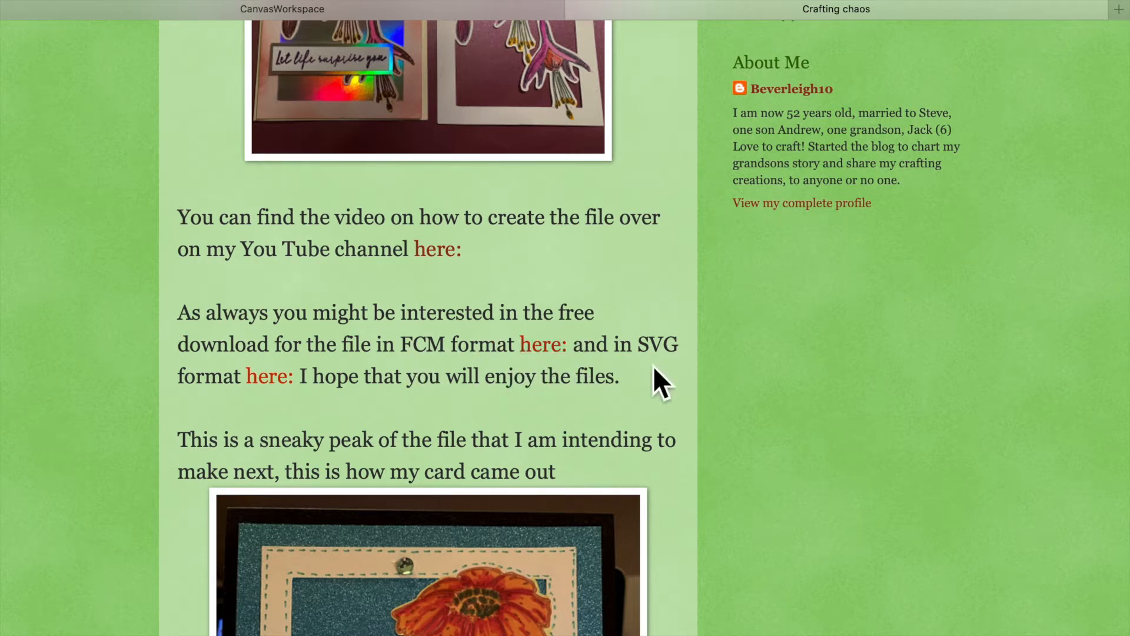
pyautogui.scroll(-10, 297, 401)
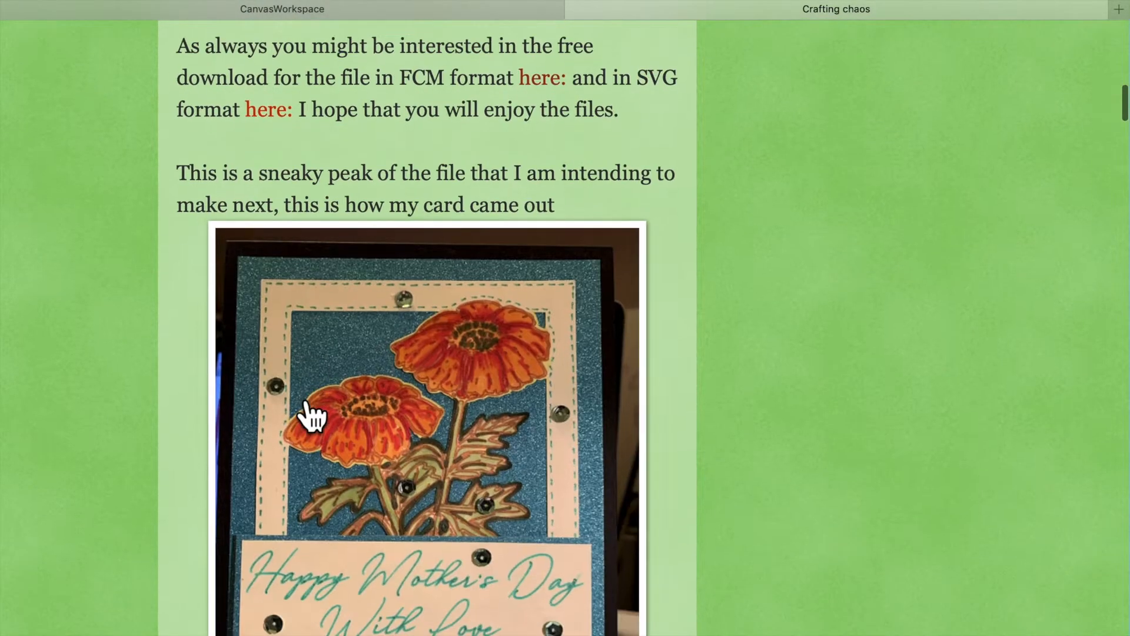
pyautogui.scroll(-2, 303, 416)
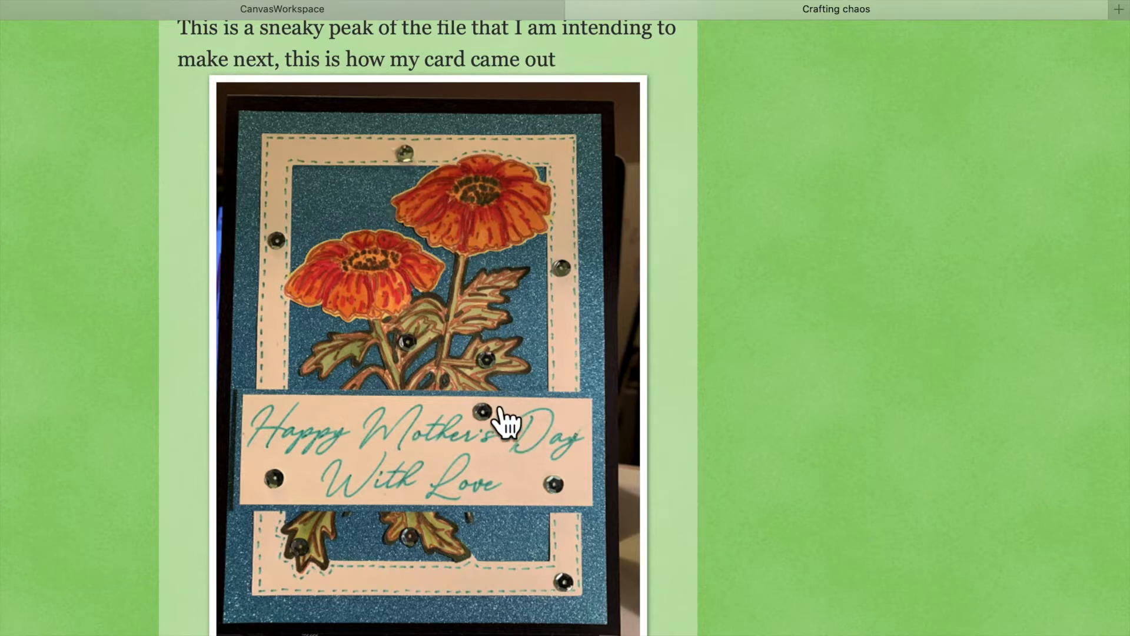
pyautogui.scroll(-2, 506, 421)
pyautogui.scroll(1, 505, 419)
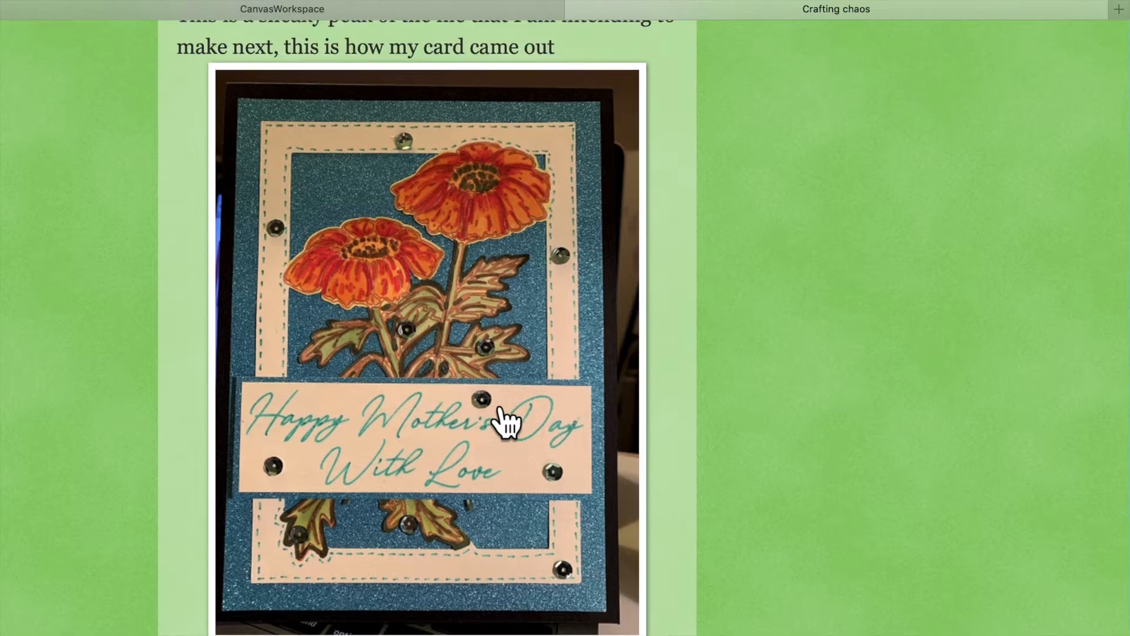
pyautogui.scroll(10, 505, 421)
pyautogui.scroll(-3, 497, 412)
pyautogui.scroll(1, 494, 412)
pyautogui.scroll(-4, 494, 412)
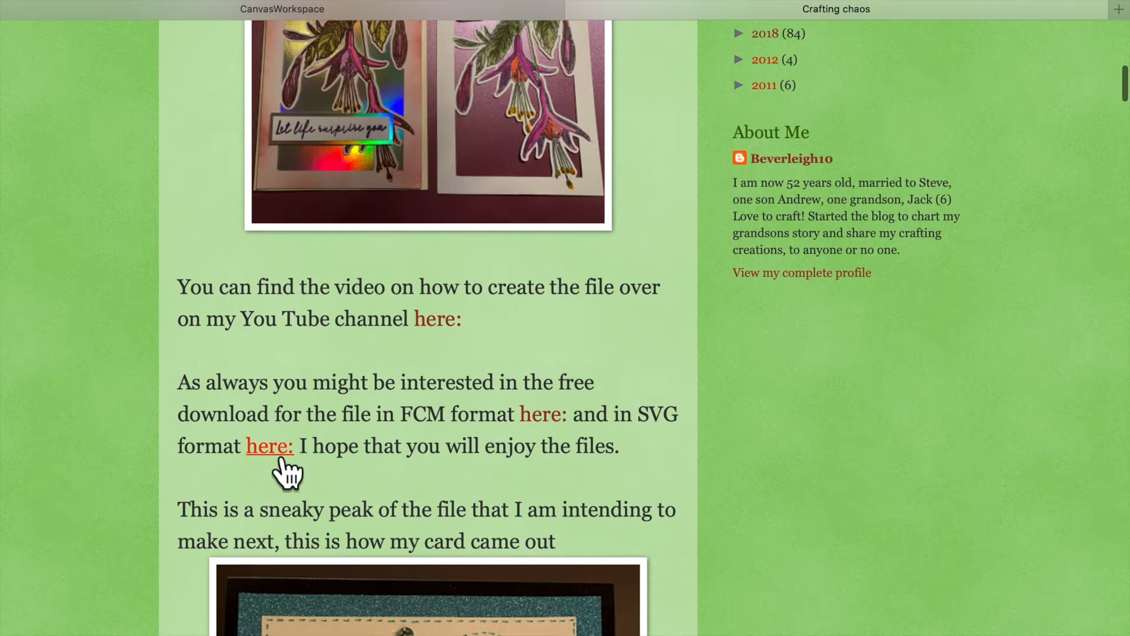
# Step: Download Untitled-4.svg from Google Drive through the post's SVG format link, and return to CanvasWorkspace
pyautogui.click(281, 459)
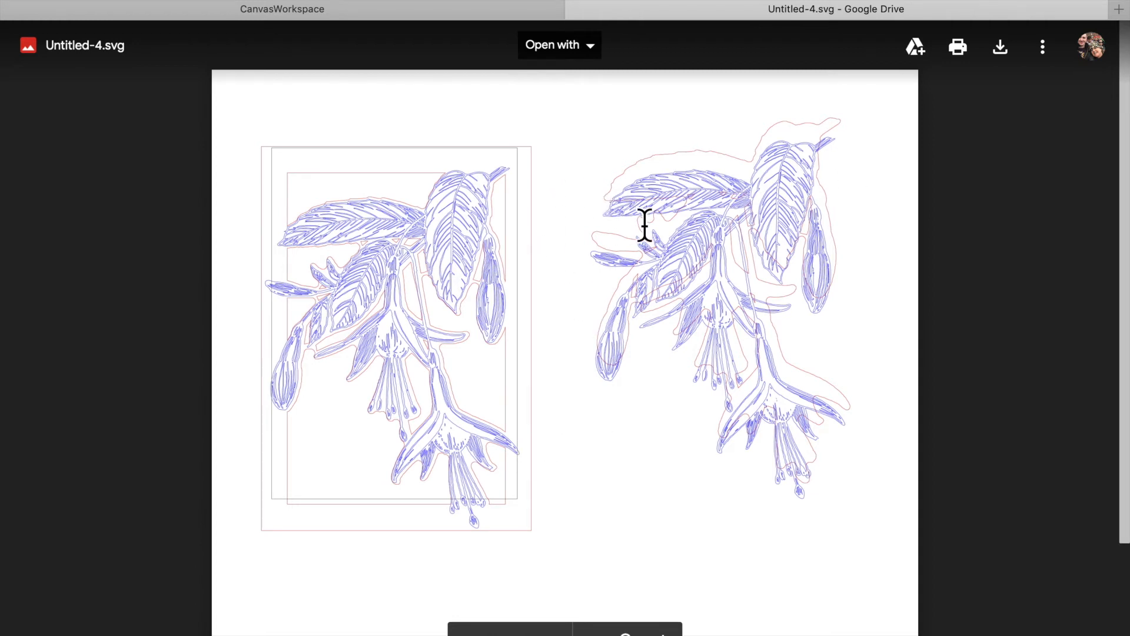
pyautogui.click(1002, 53)
pyautogui.click(323, 17)
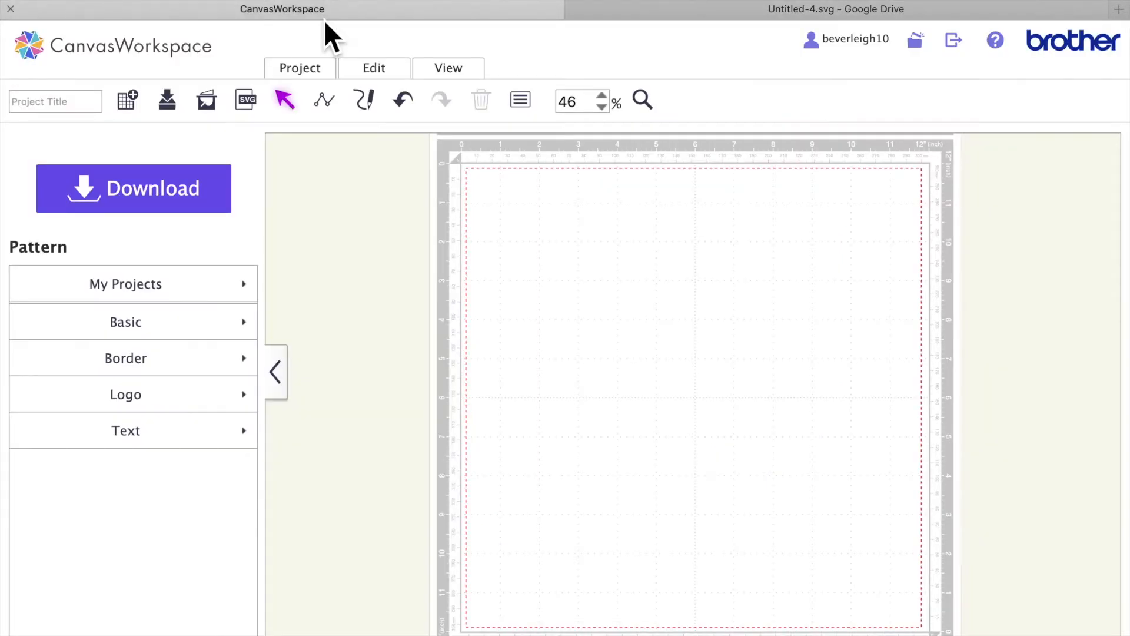
# Step: Import Untitled-4.svg from the Downloads folder onto the mat, showing the folder's files as a list
pyautogui.click(262, 111)
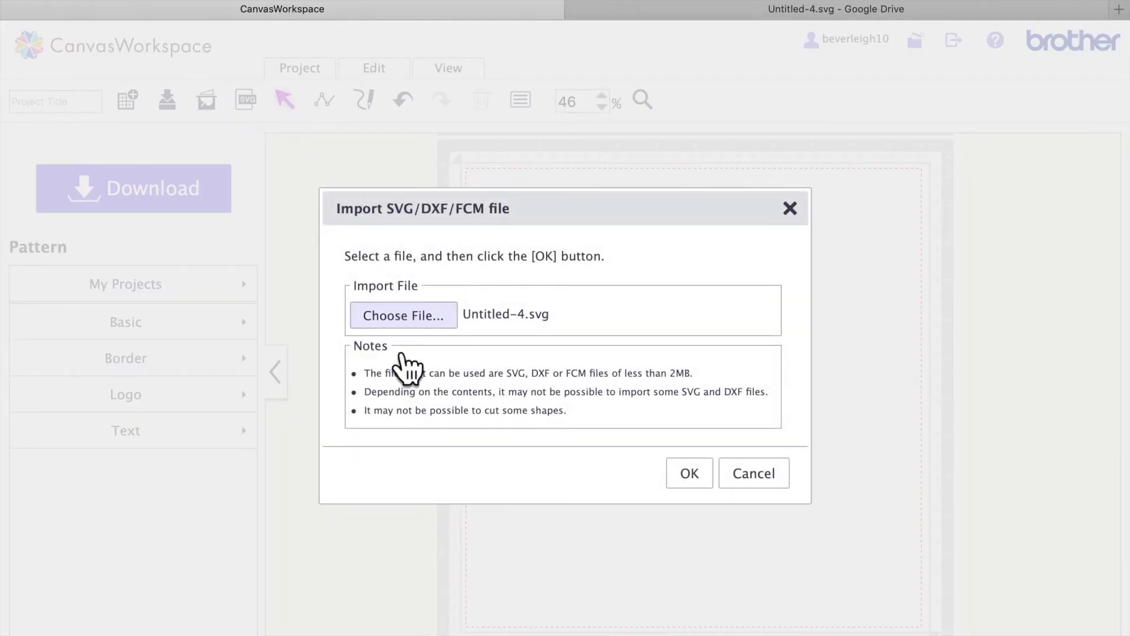
pyautogui.click(412, 316)
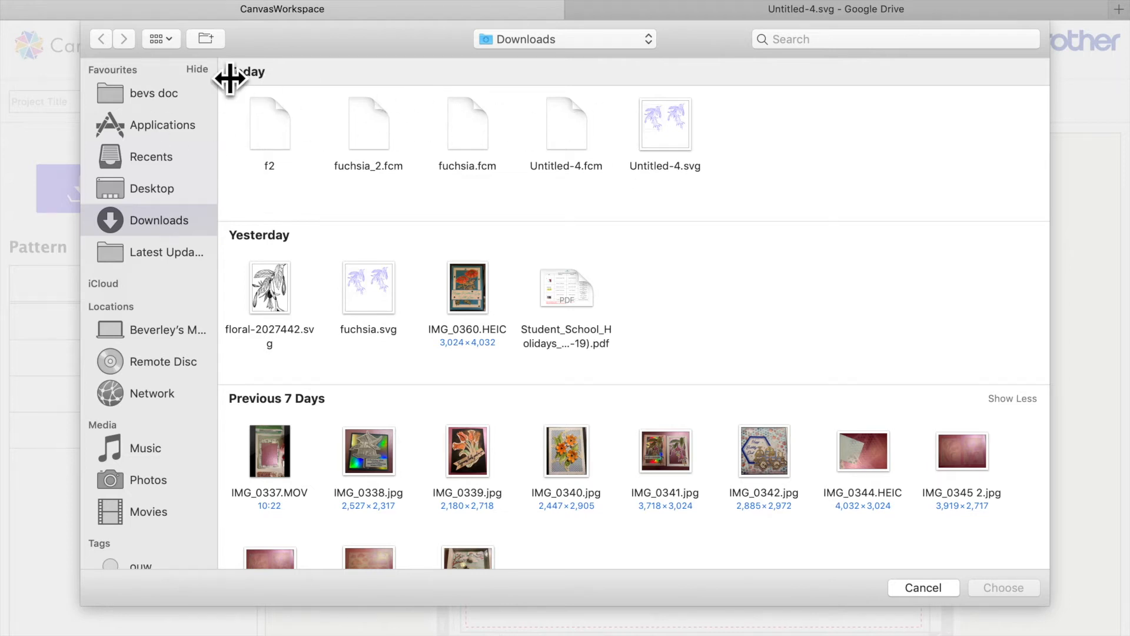
pyautogui.click(163, 41)
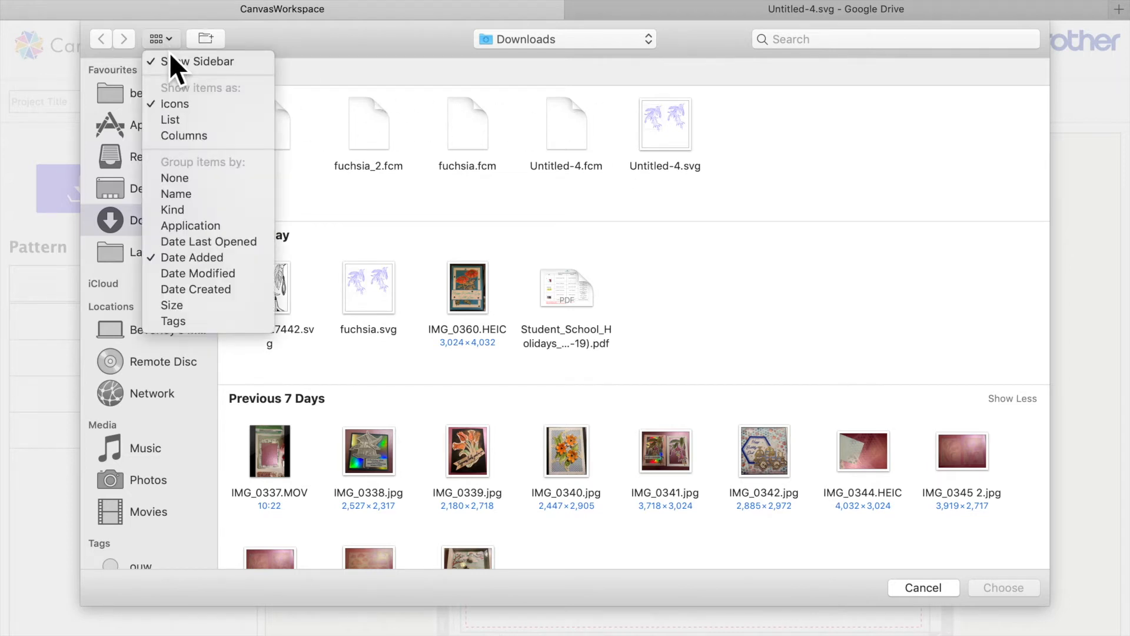
pyautogui.click(189, 121)
pyautogui.click(312, 88)
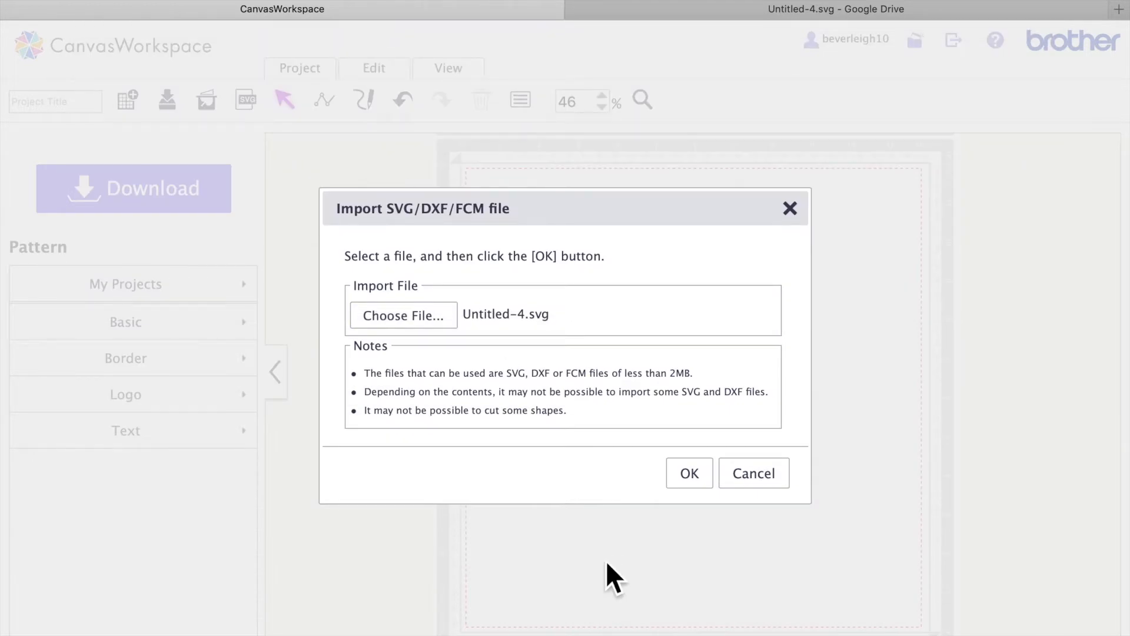
pyautogui.click(690, 477)
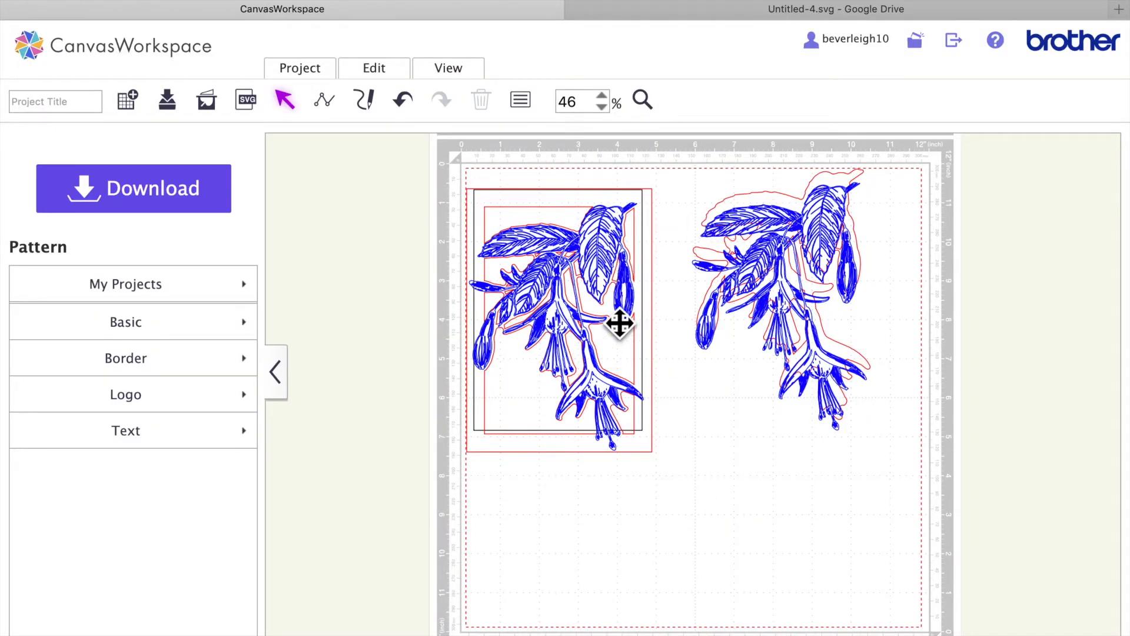
pyautogui.click(500, 217)
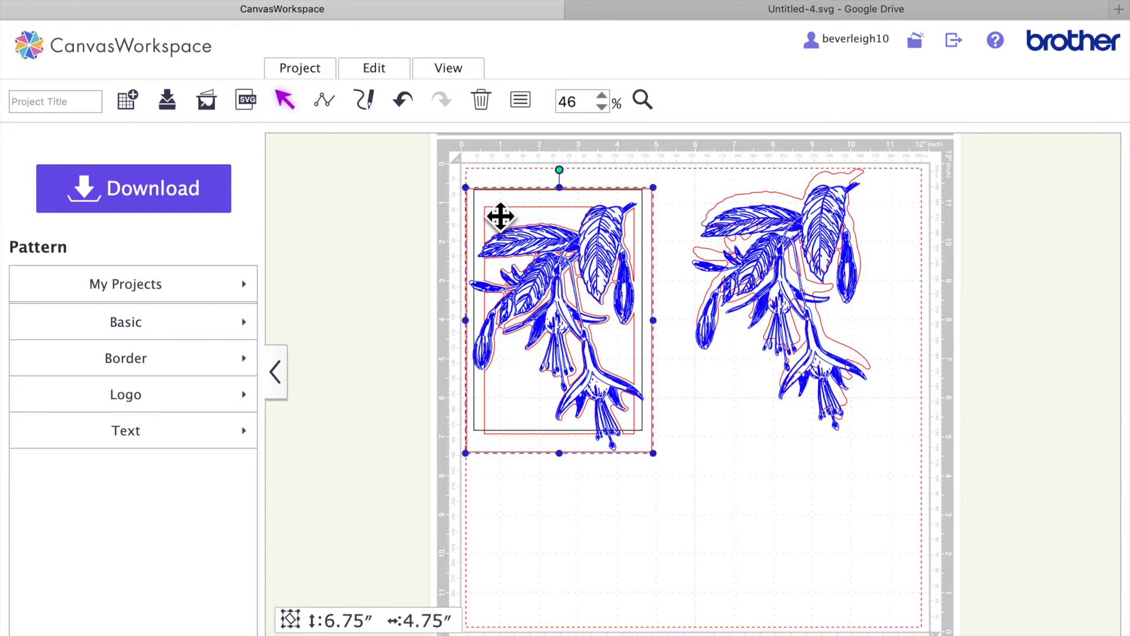
pyautogui.doubleClick(500, 217)
pyautogui.click(516, 583)
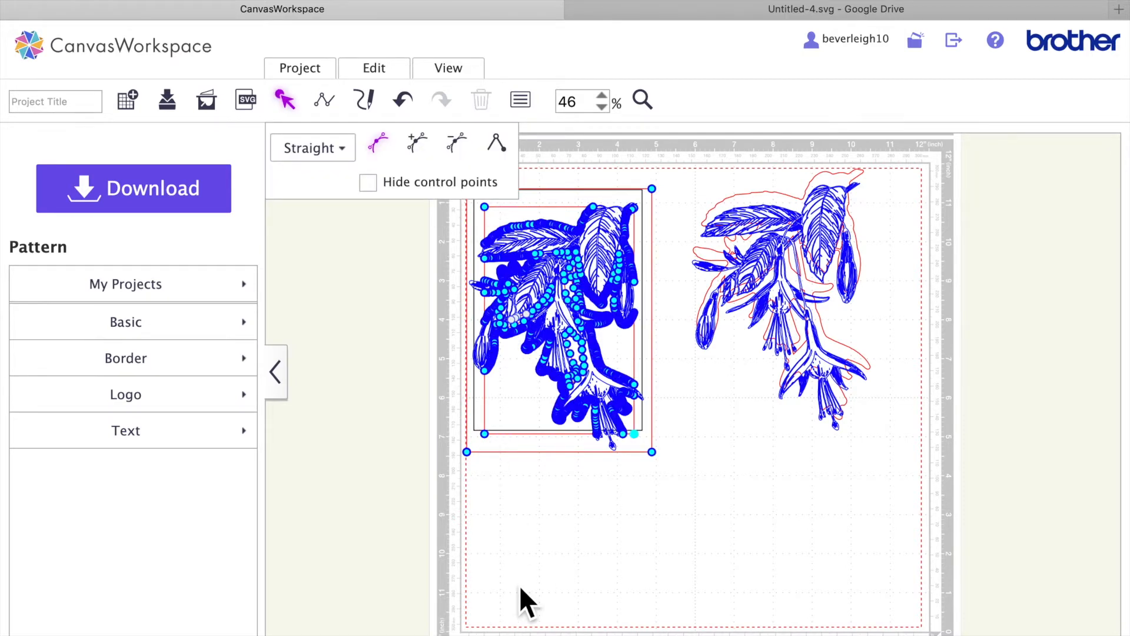
pyautogui.click(489, 421)
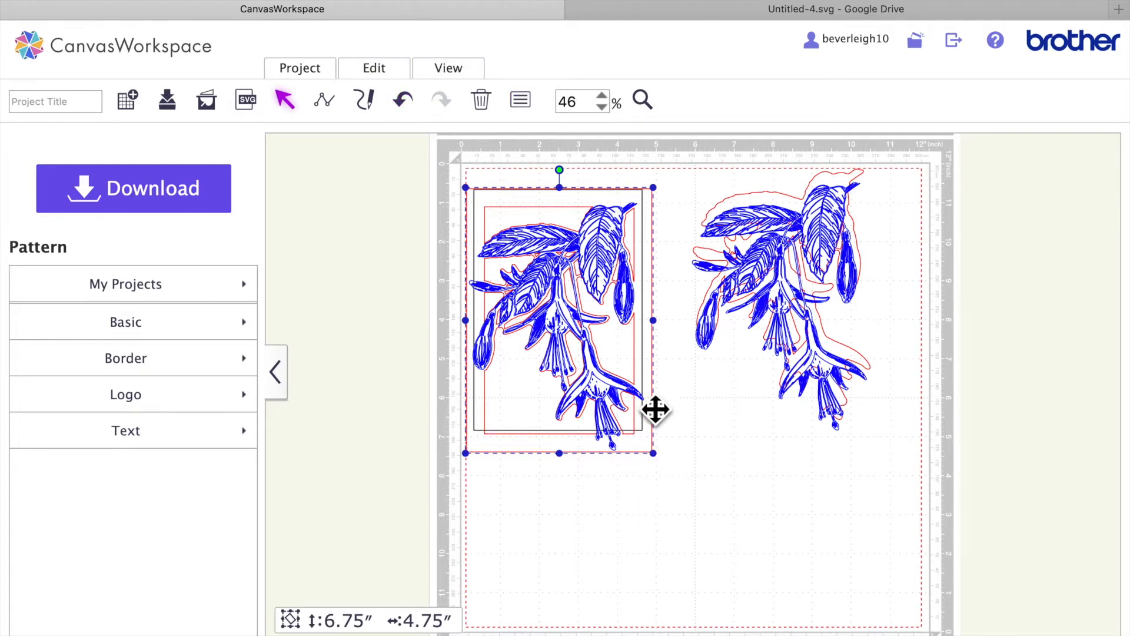
# Step: Move the black rectangle off the mat's right side, and shift the right-hand flower's red outline down and left of its drawing
pyautogui.moveTo(633, 363); pyautogui.dragTo(1095, 338)
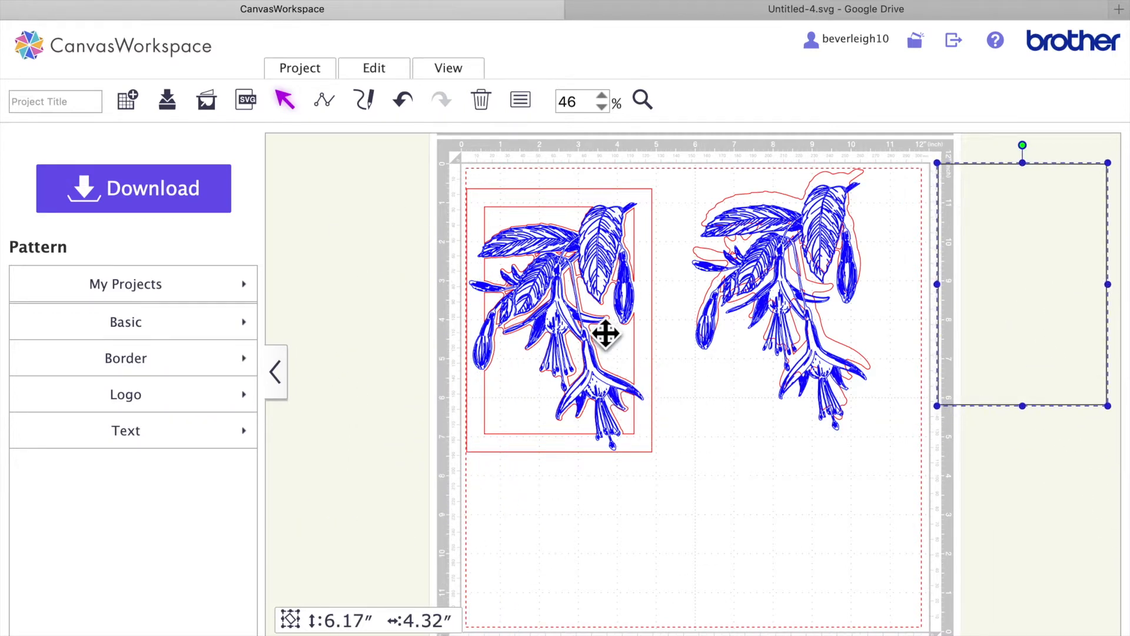
pyautogui.click(772, 281)
pyautogui.moveTo(770, 404); pyautogui.dragTo(747, 297)
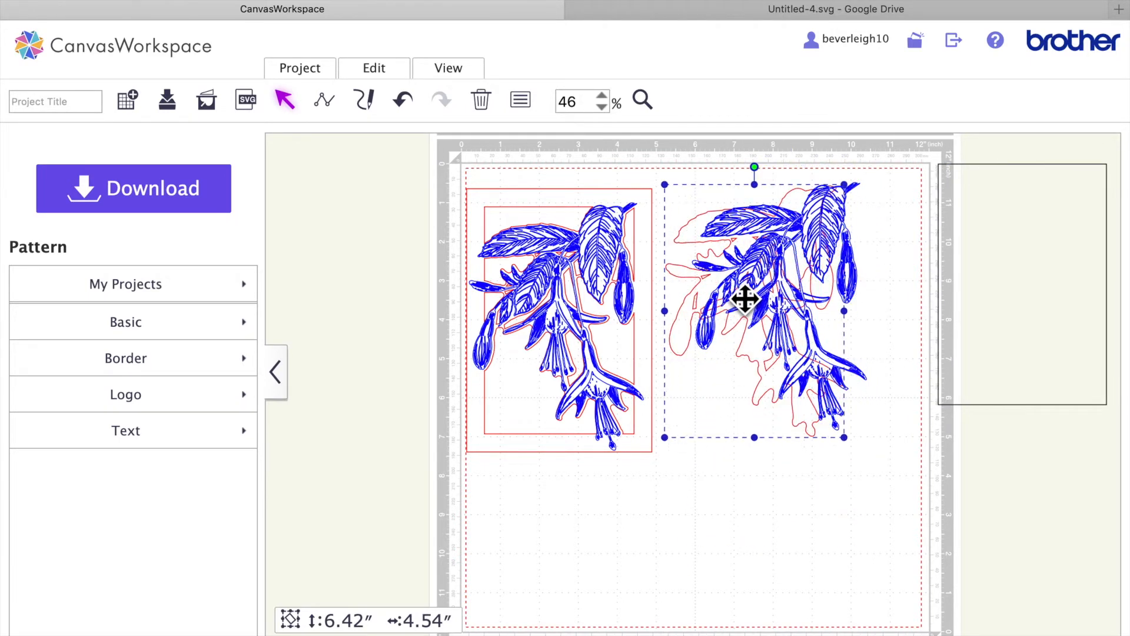
pyautogui.click(841, 237)
pyautogui.click(823, 375)
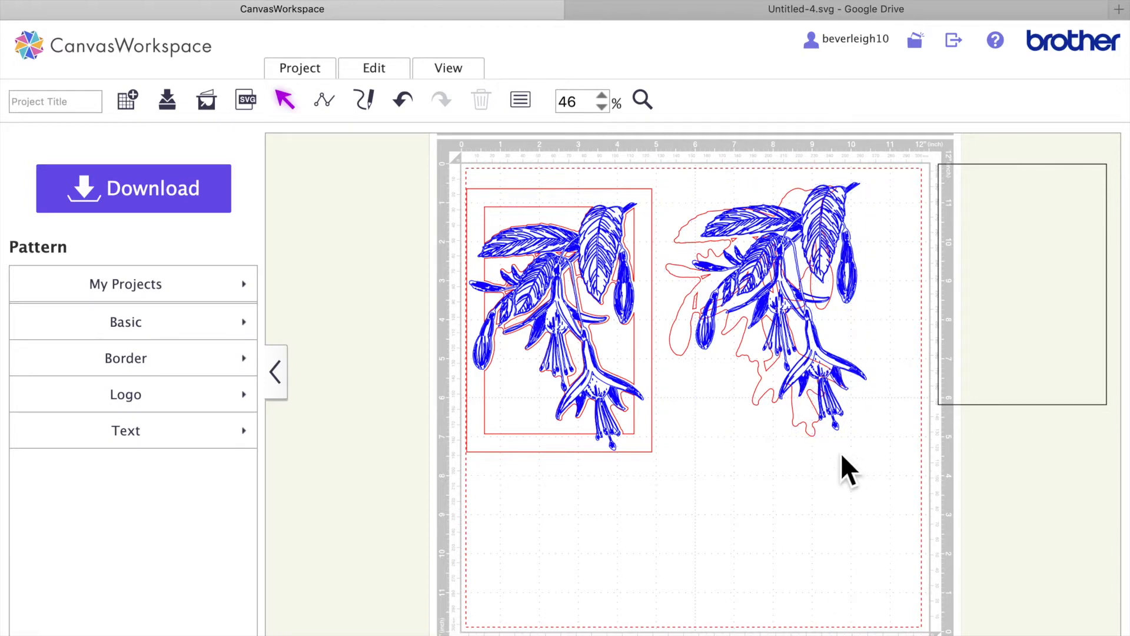
pyautogui.click(823, 383)
pyautogui.click(833, 395)
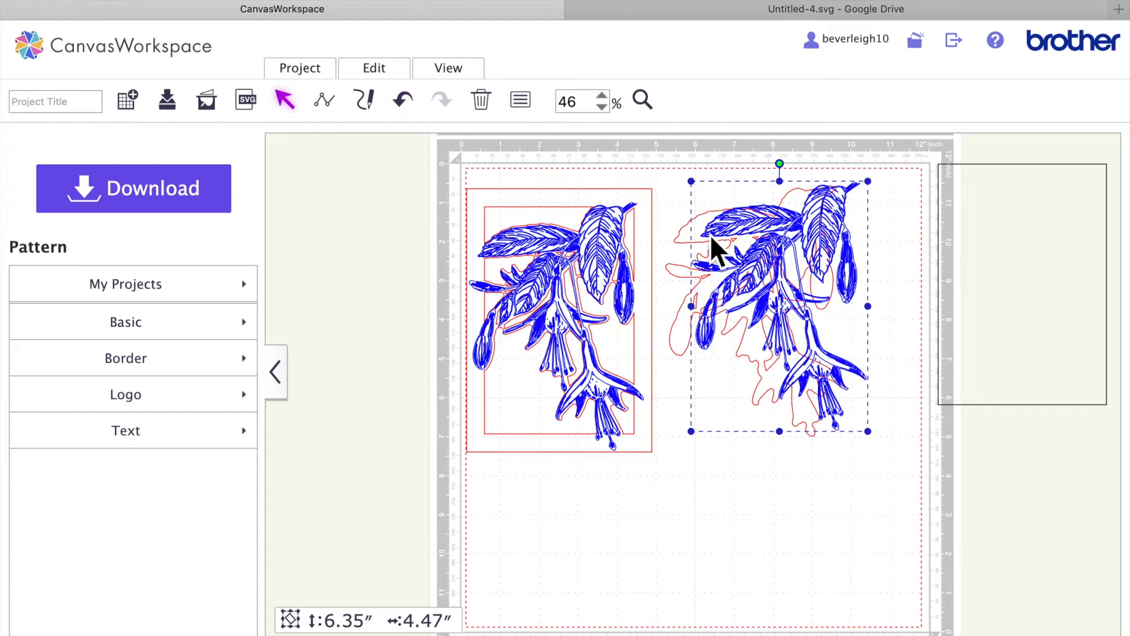
pyautogui.moveTo(691, 176); pyautogui.dragTo(868, 438)
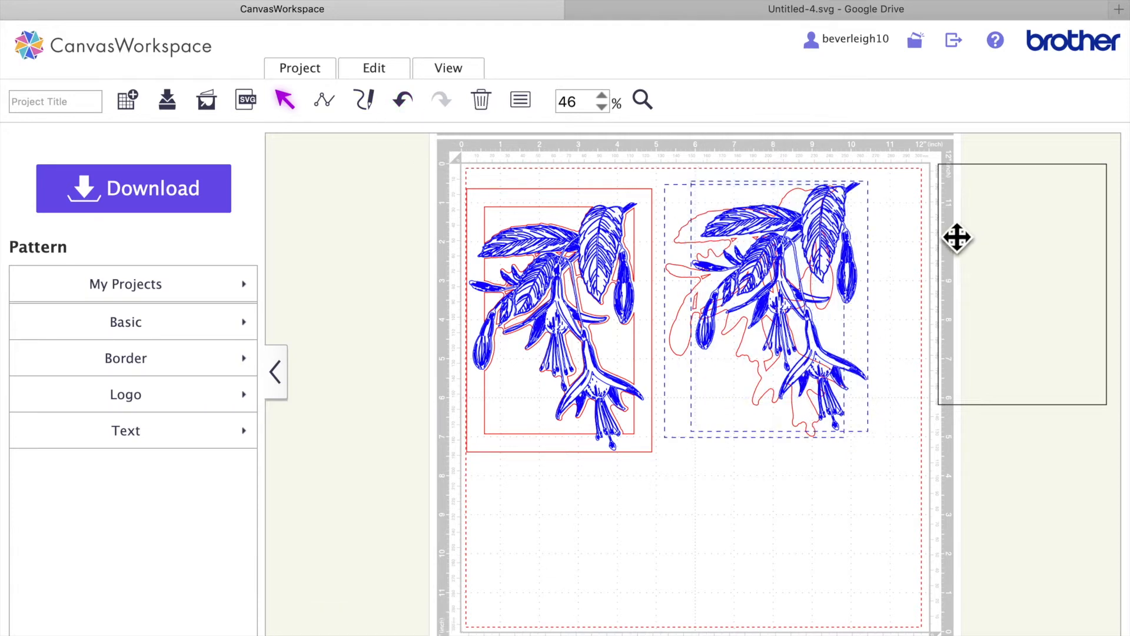
pyautogui.click(372, 72)
# Step: Flip the right-hand flower's red cutting outline horizontally
pyautogui.click(718, 548)
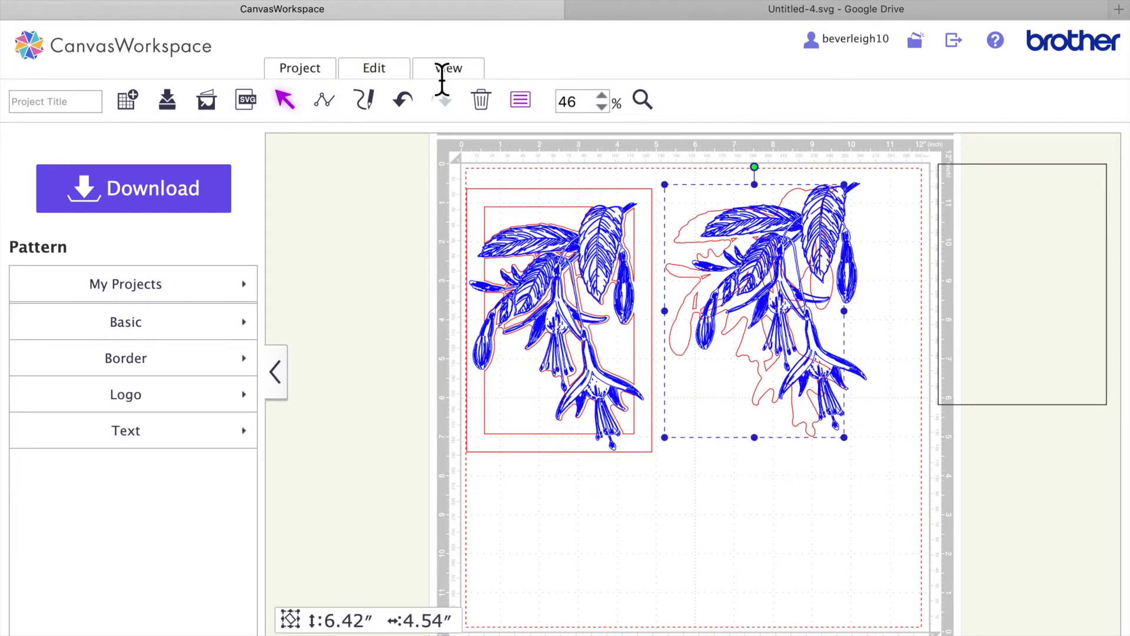
pyautogui.click(398, 74)
pyautogui.click(456, 348)
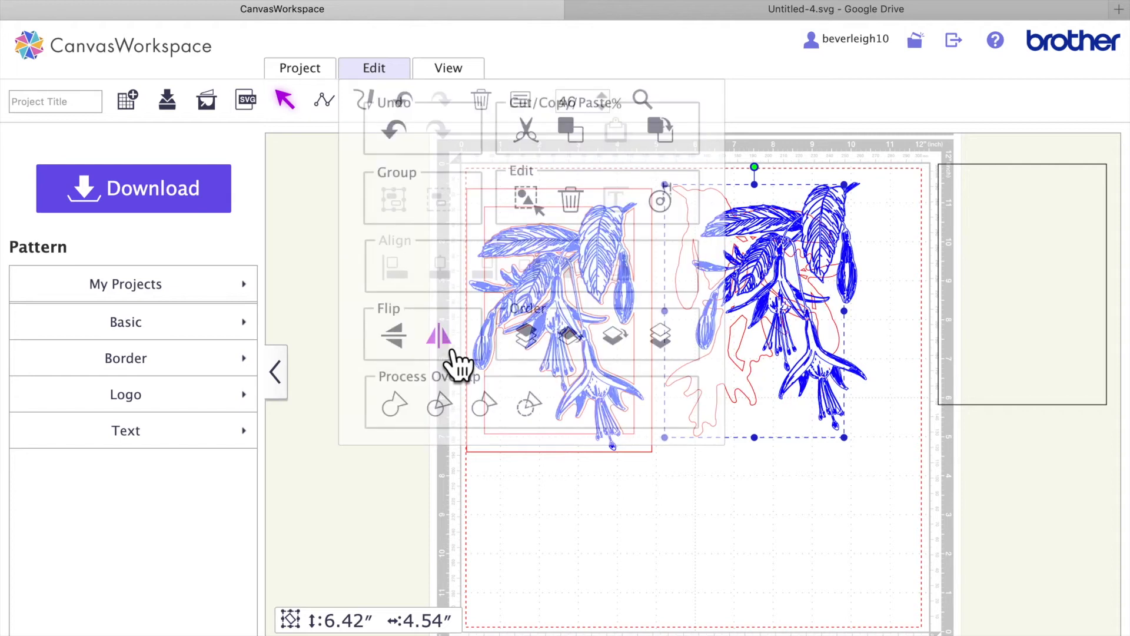
# Step: Flip the right-hand flower's blue line drawing horizontally and deselect it
pyautogui.click(831, 217)
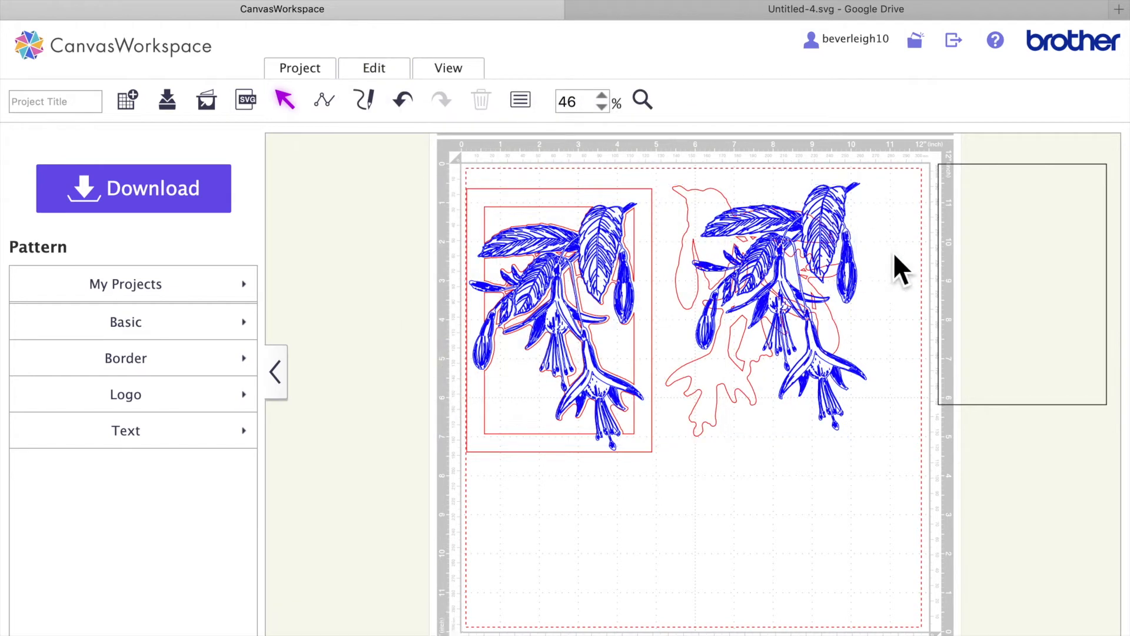
pyautogui.click(855, 289)
pyautogui.click(377, 69)
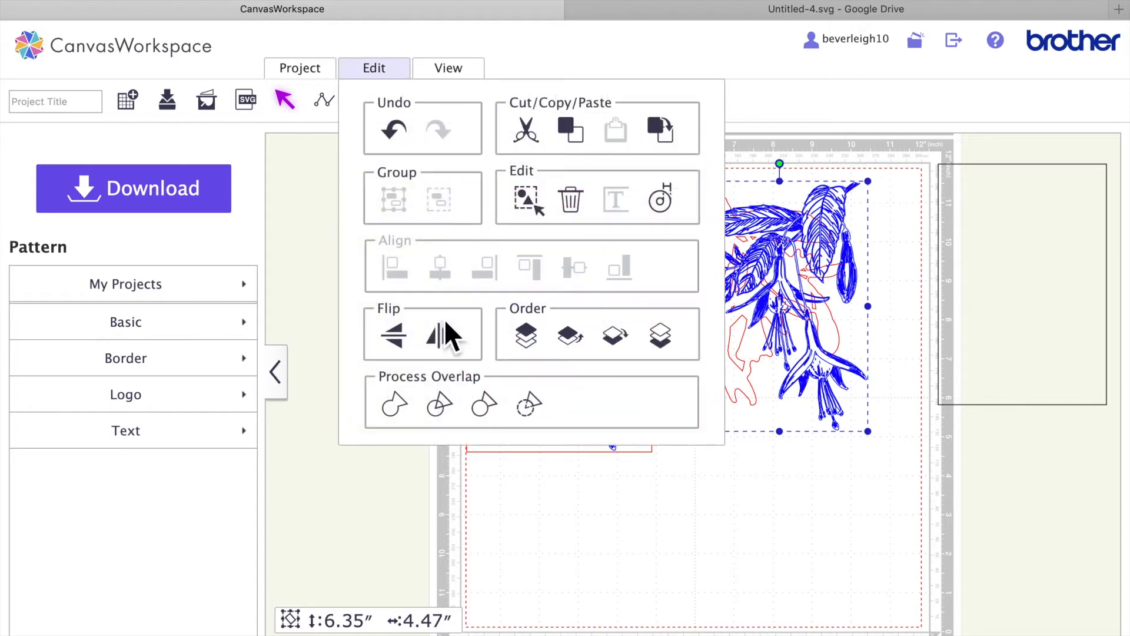
pyautogui.click(458, 347)
pyautogui.click(774, 492)
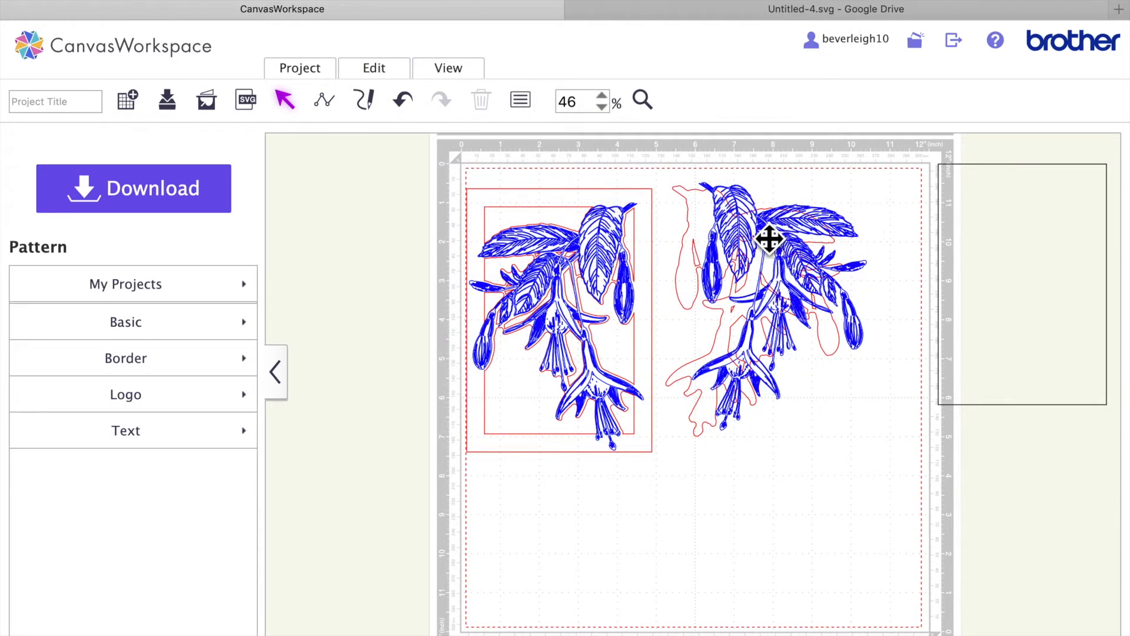
# Step: Align the right-hand flower's flipped blue drawing with its red outline, and pull the outline away down and to the right
pyautogui.click(780, 321)
pyautogui.moveTo(780, 321); pyautogui.dragTo(725, 241)
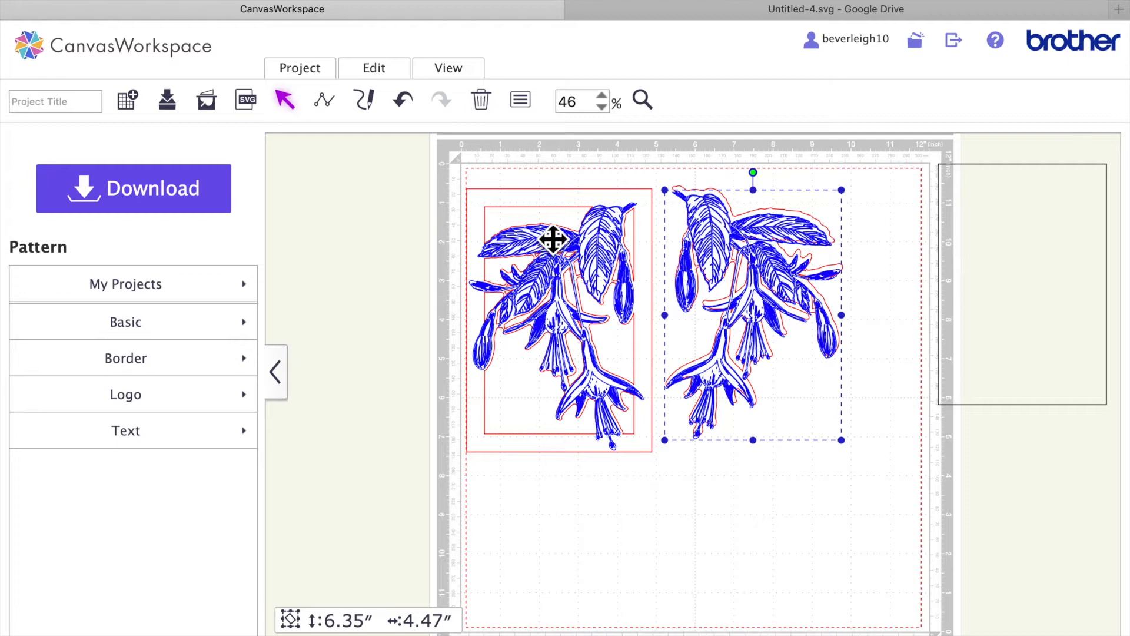
pyautogui.moveTo(786, 283); pyautogui.dragTo(922, 387)
# Step: Fill the right-hand flower's blue line drawing with red
pyautogui.click(762, 257)
pyautogui.click(760, 269)
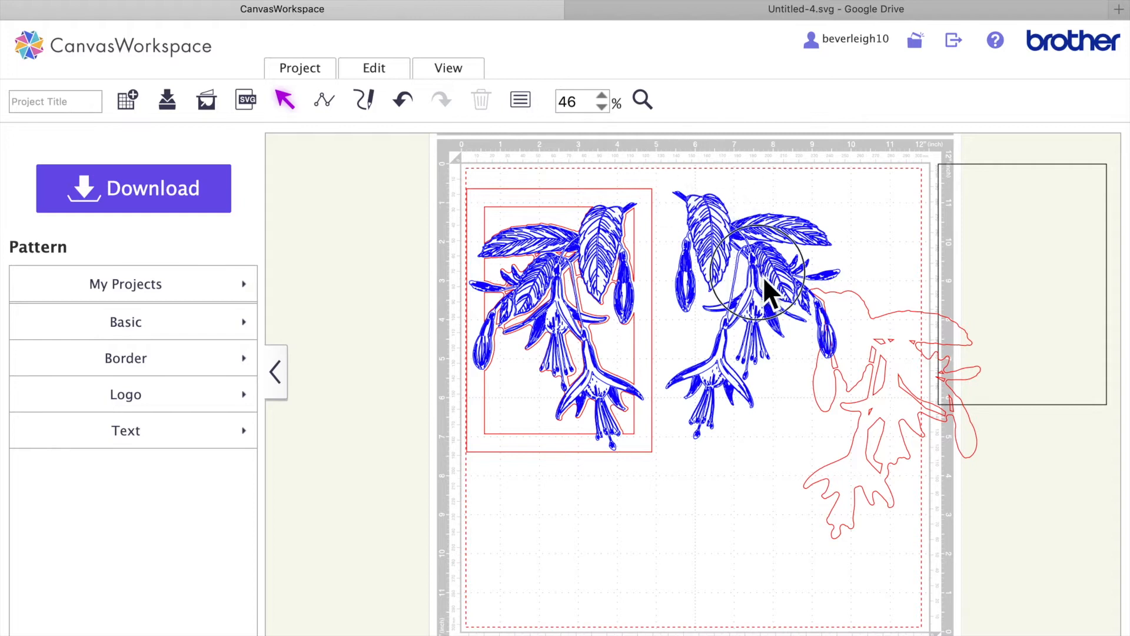
pyautogui.click(521, 102)
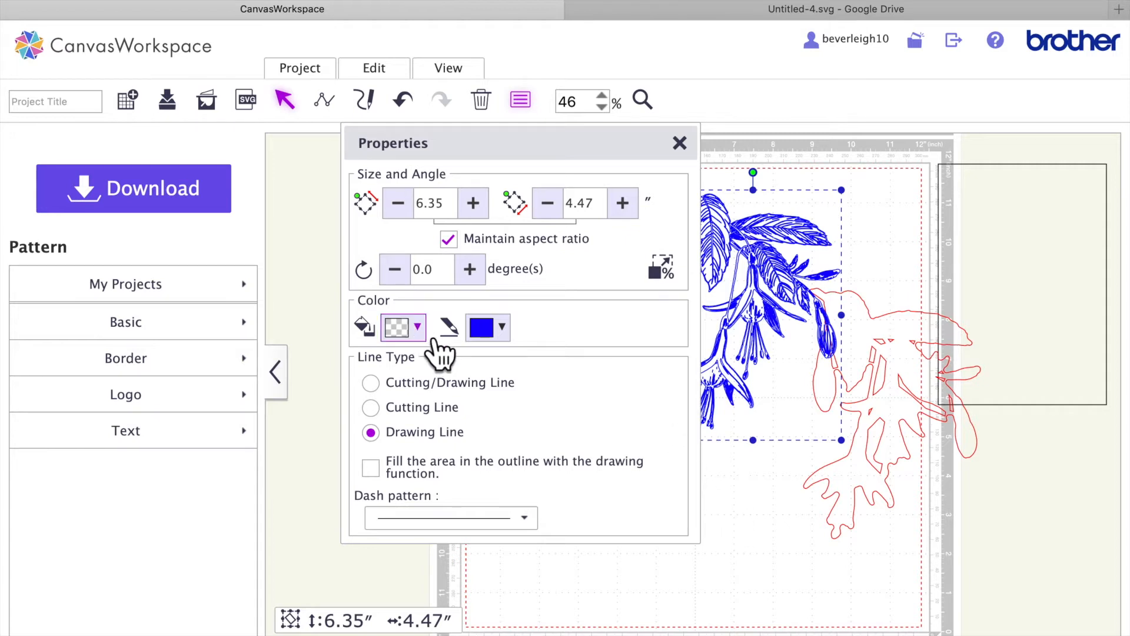
pyautogui.click(432, 338)
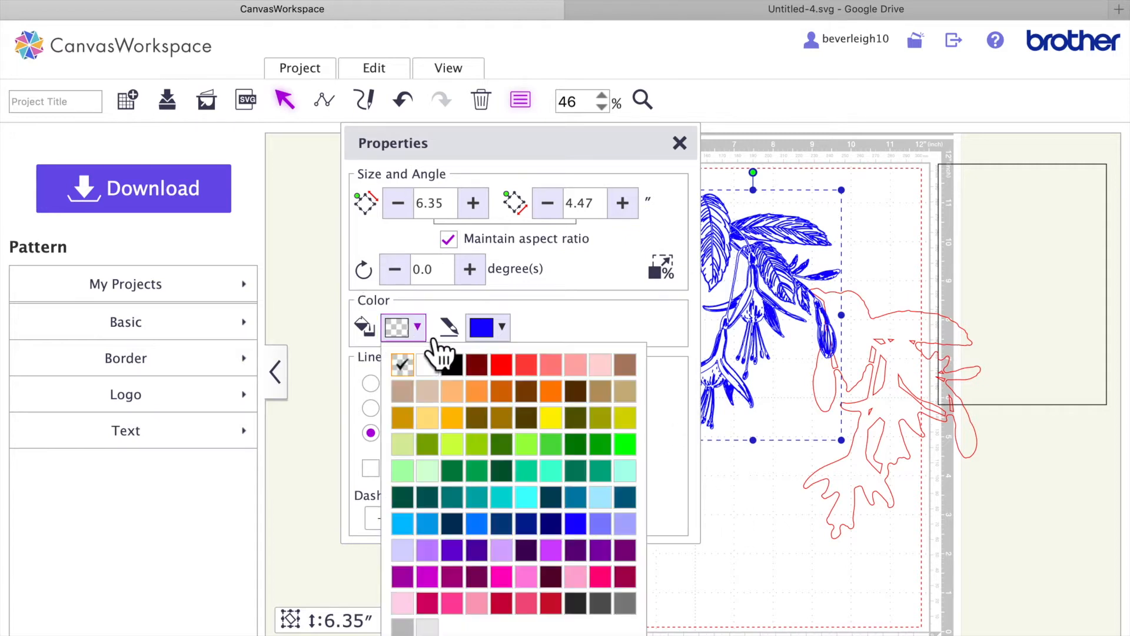
pyautogui.click(526, 369)
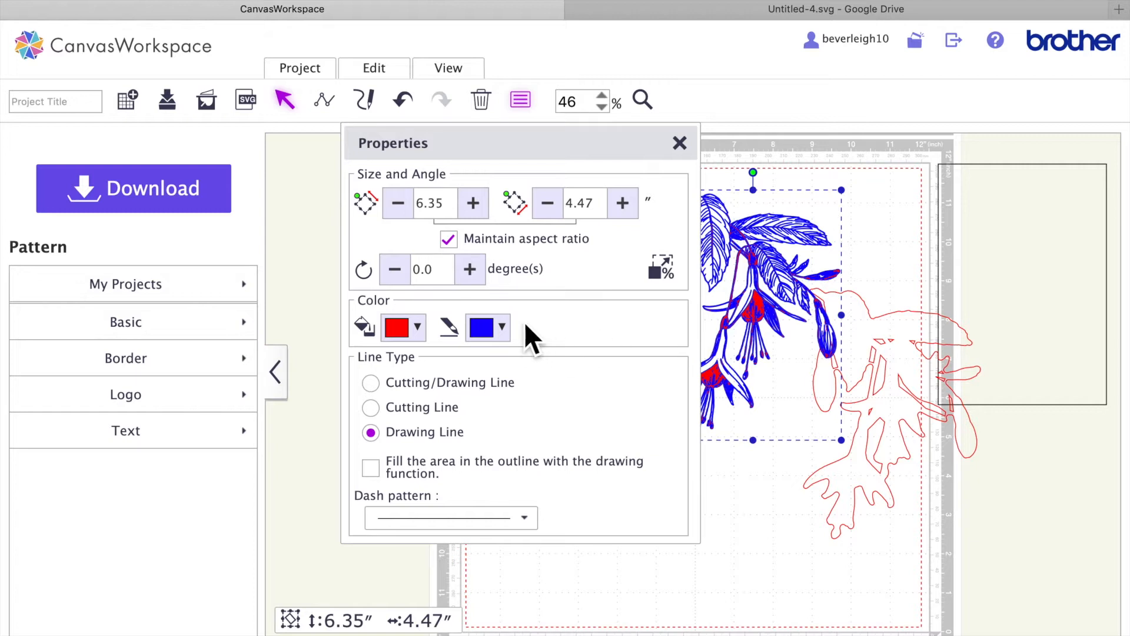
# Step: Set the right-hand flower's fill back to transparent
pyautogui.click(412, 328)
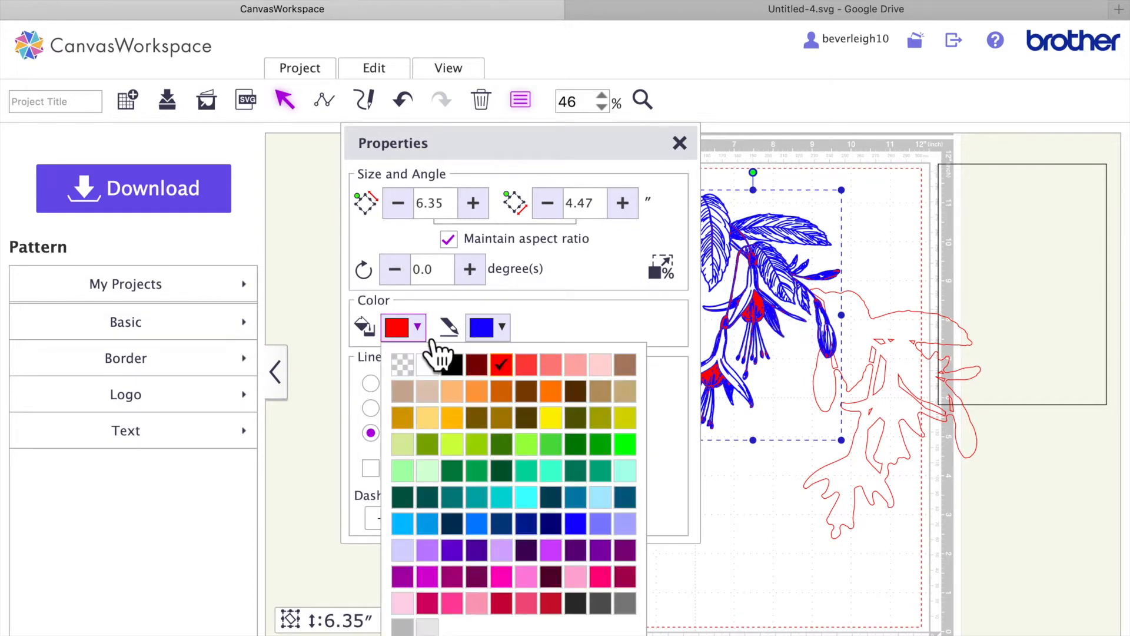
pyautogui.click(502, 364)
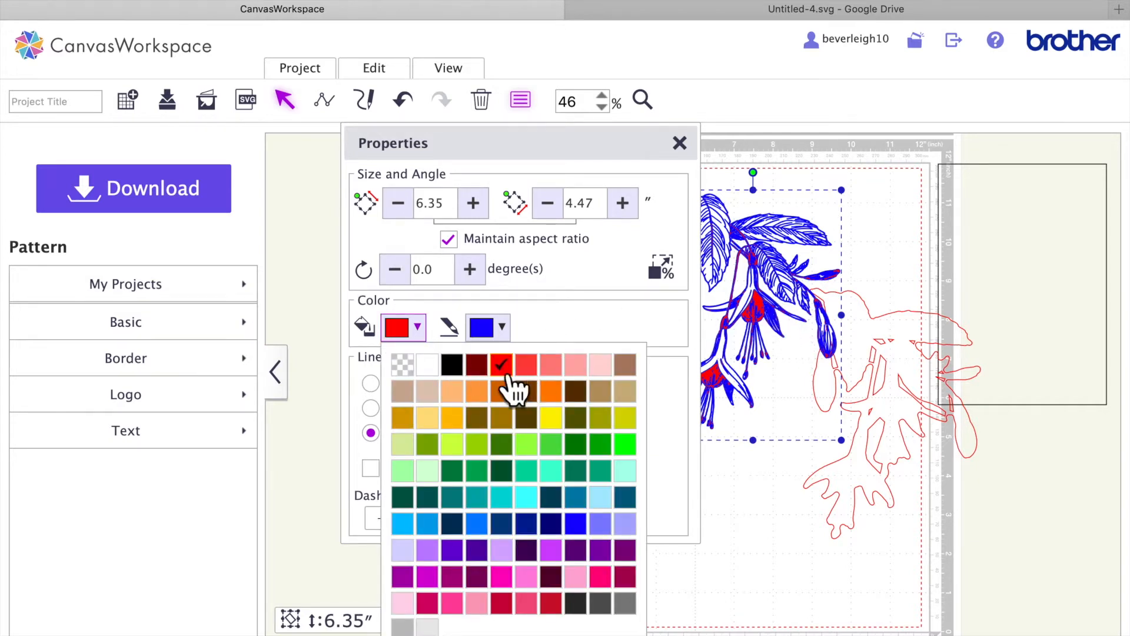
pyautogui.click(404, 366)
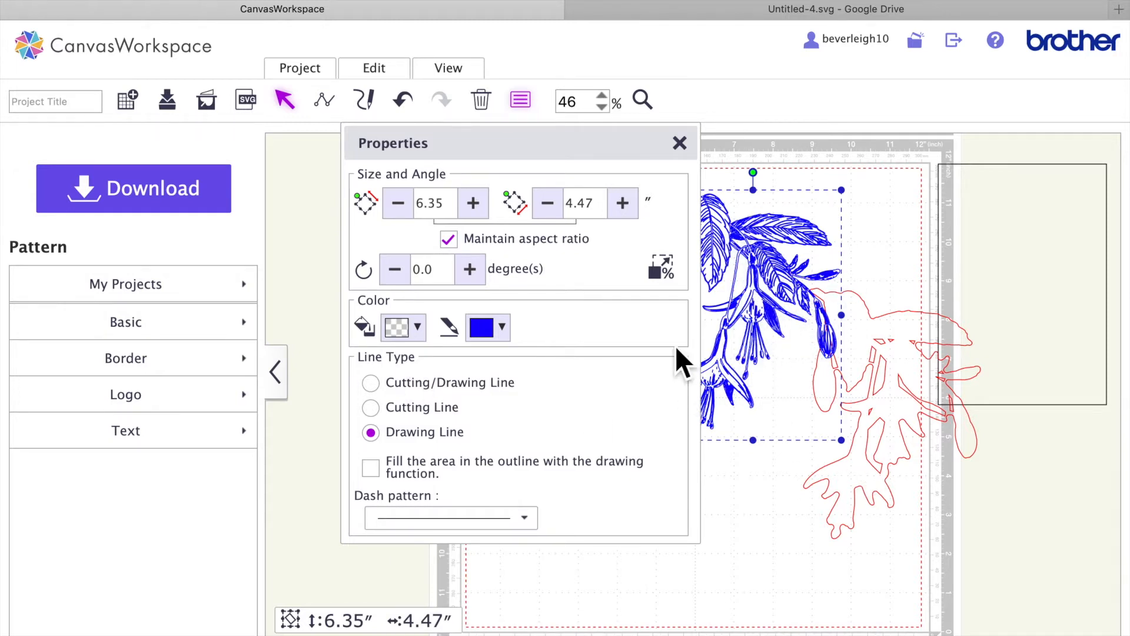
# Step: Examine the right-hand flower's drawing lines up close without the object properties, and return to the whole mat with nothing selected
pyautogui.click(643, 102)
pyautogui.click(764, 243)
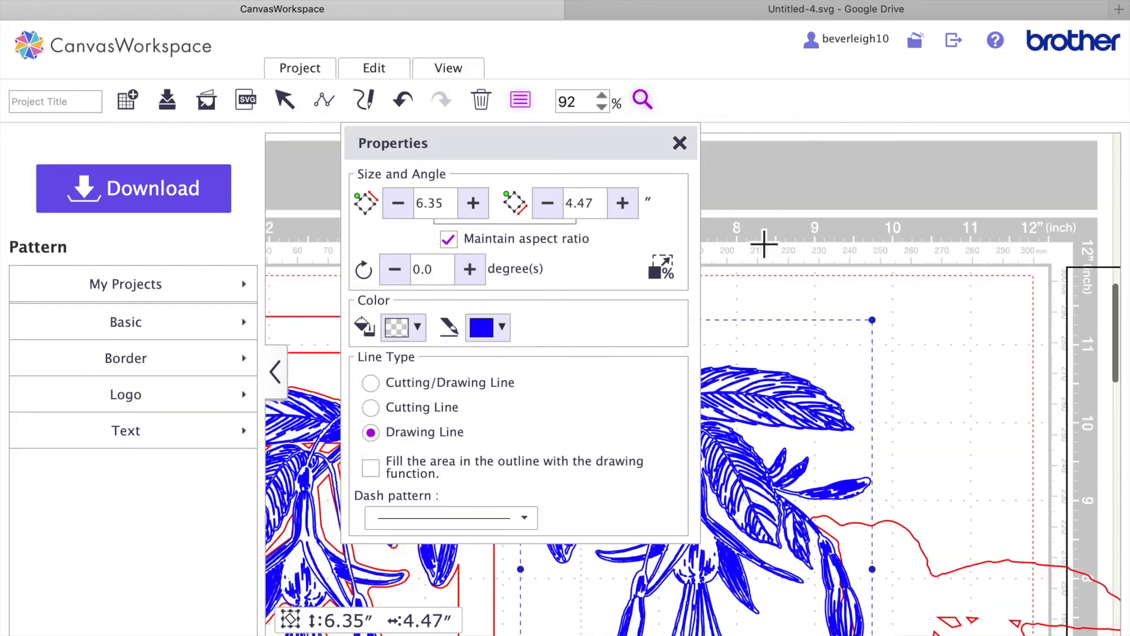
pyautogui.scroll(-5, 787, 446)
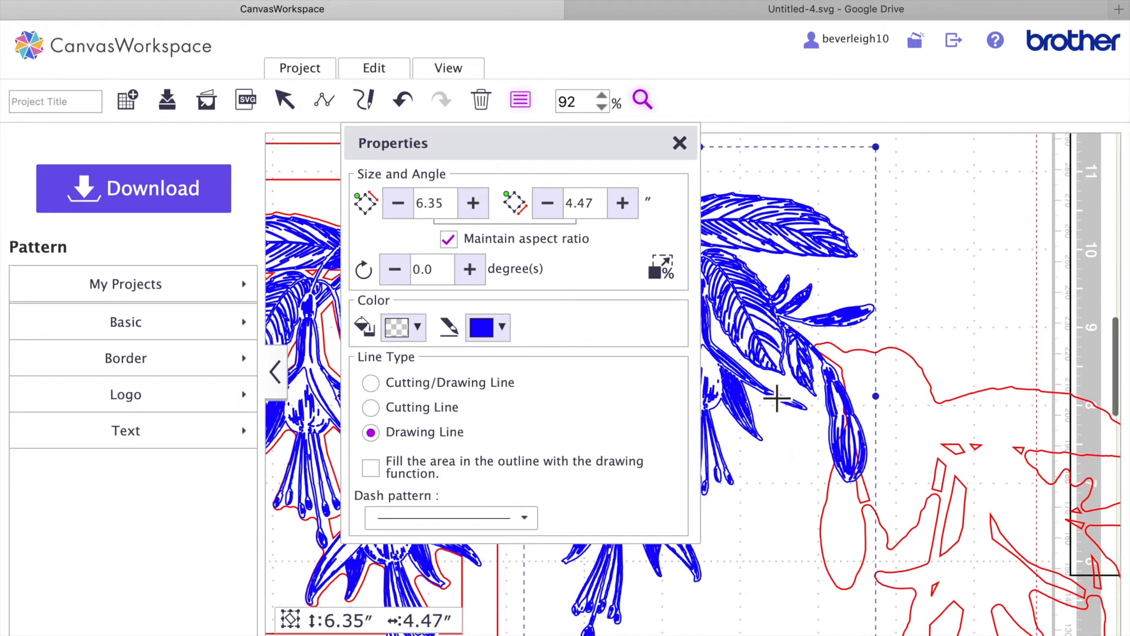
pyautogui.click(772, 368)
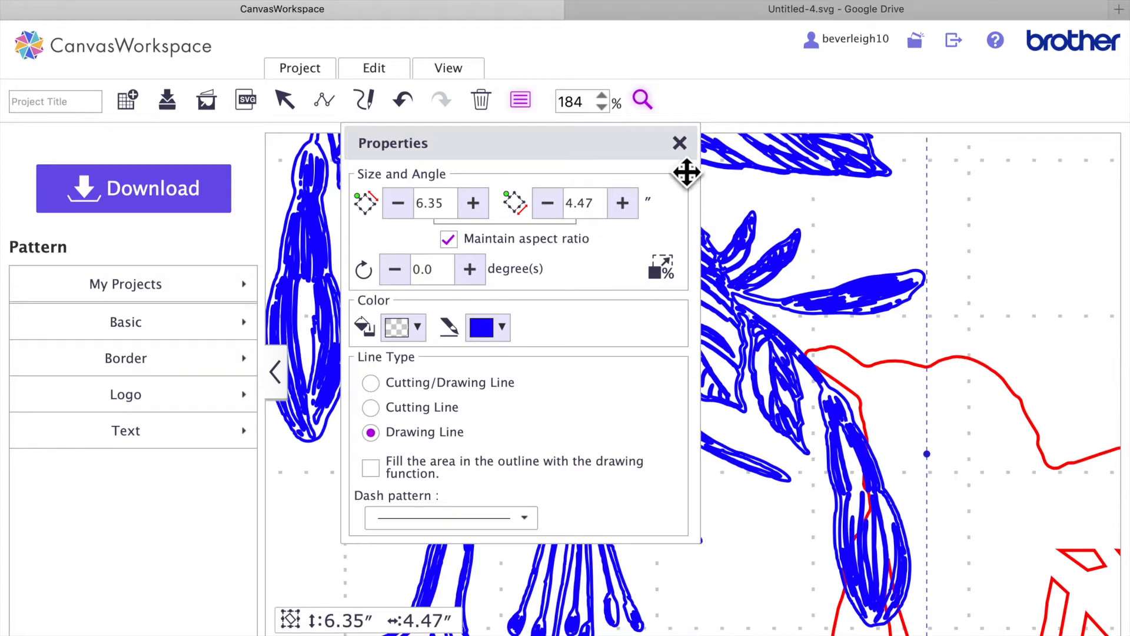
pyautogui.click(681, 143)
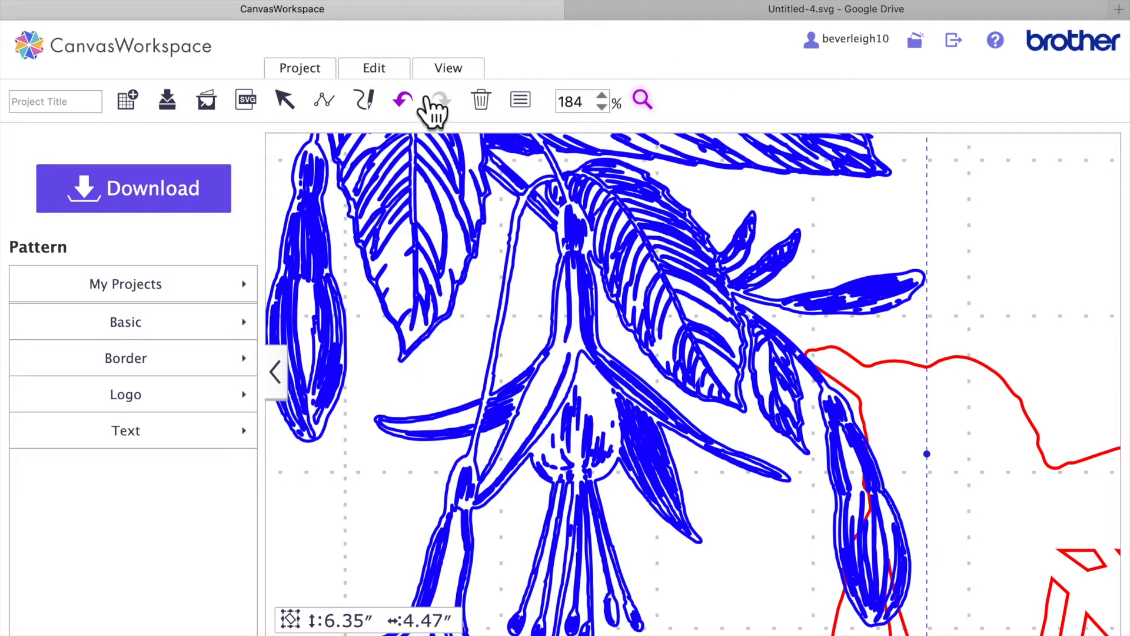
pyautogui.click(478, 72)
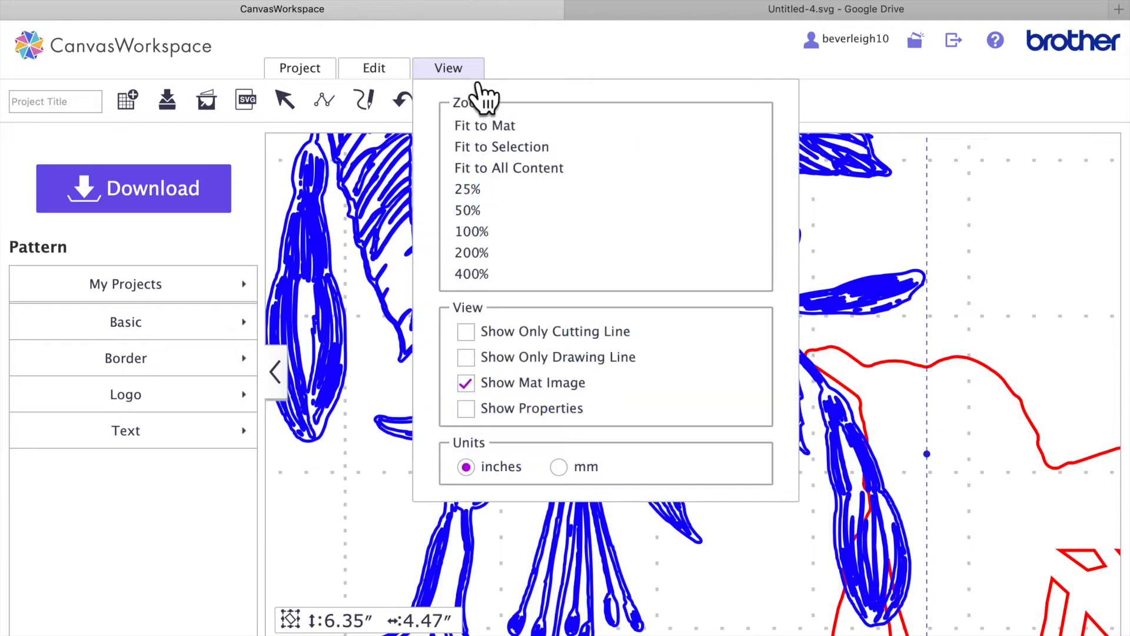
pyautogui.click(505, 147)
pyautogui.click(682, 484)
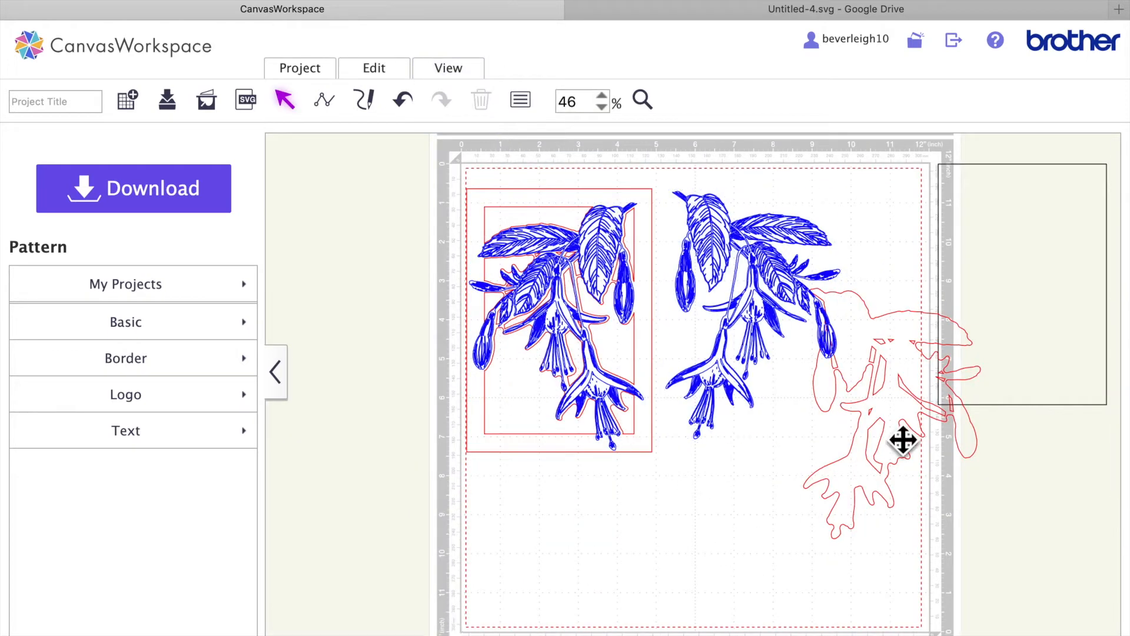
# Step: Recolour the lines of the right-hand flower's drawing, trying purple and settling on brown
pyautogui.click(779, 321)
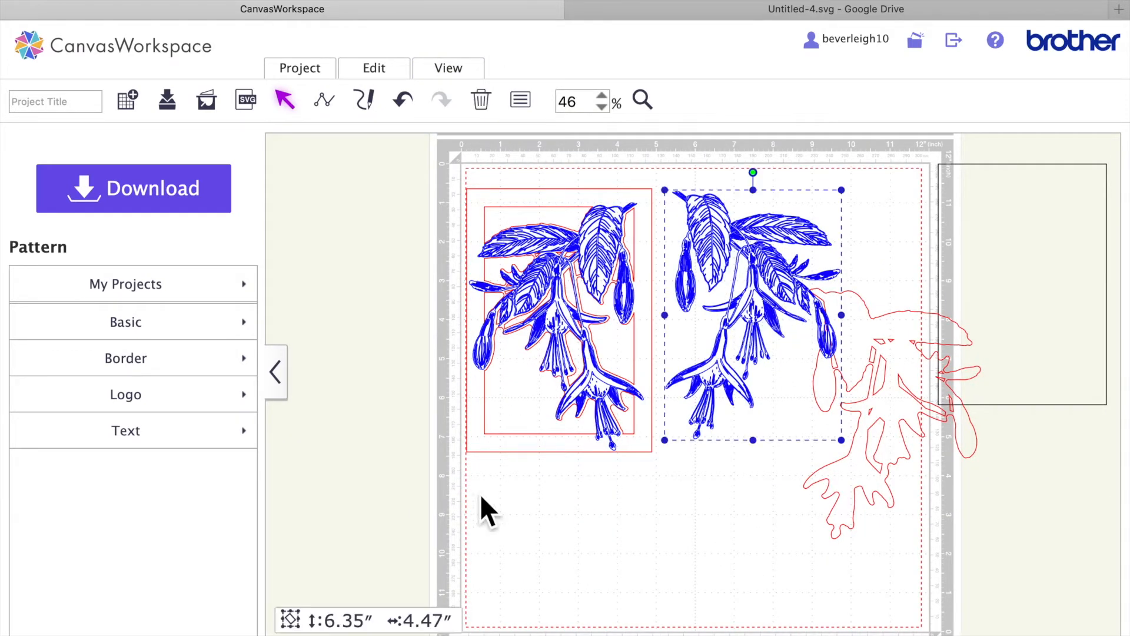
pyautogui.click(522, 101)
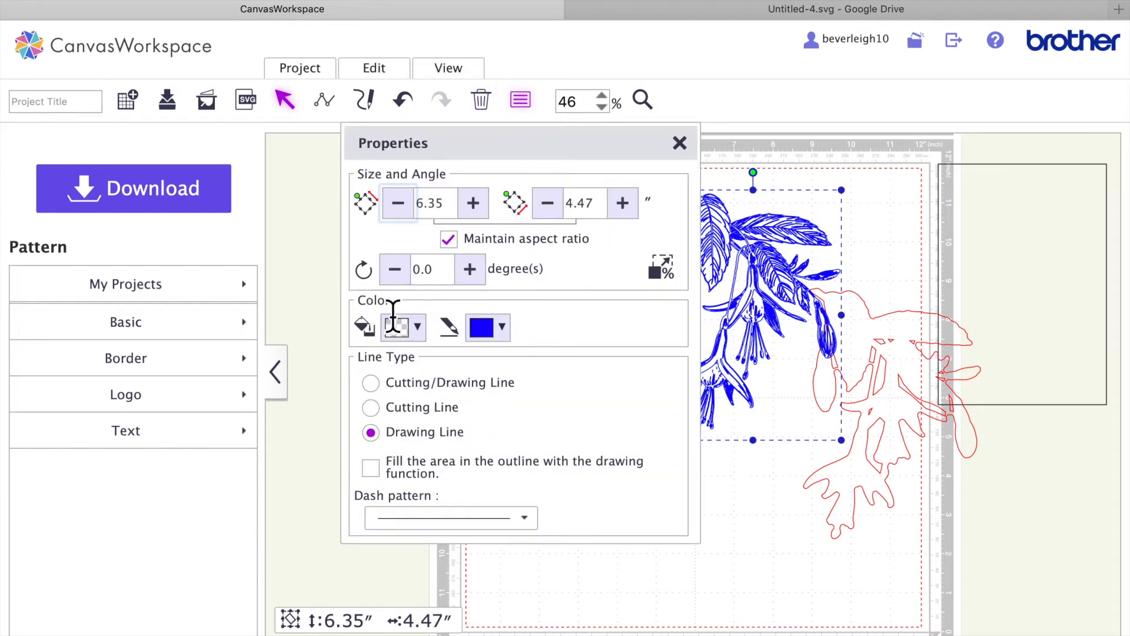
pyautogui.click(506, 325)
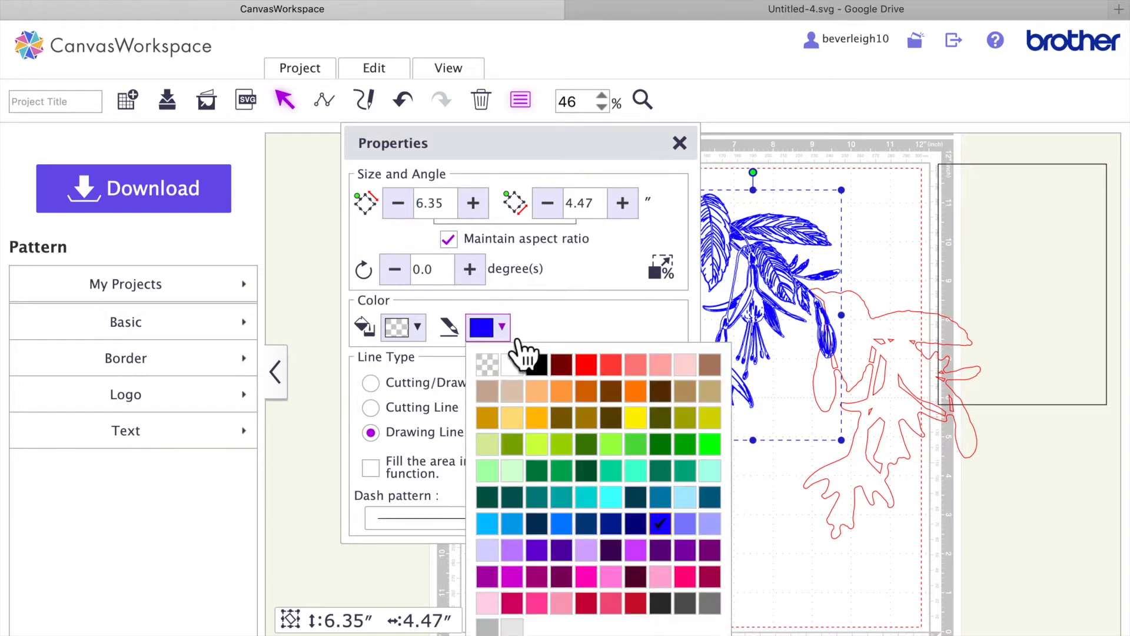
pyautogui.click(637, 549)
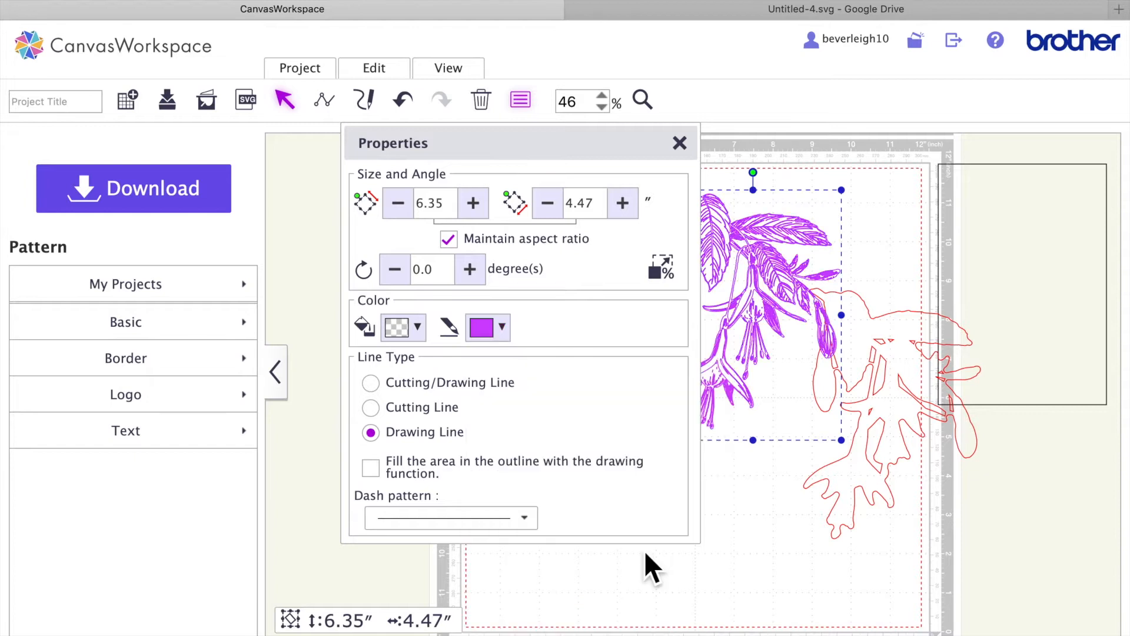
pyautogui.click(504, 328)
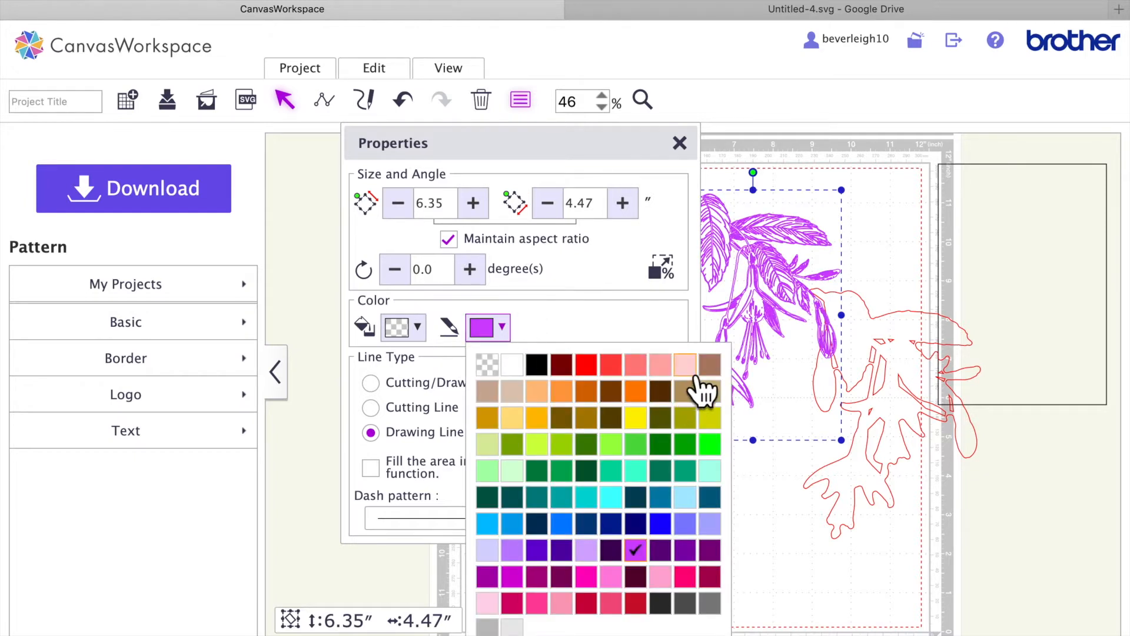
pyautogui.click(711, 365)
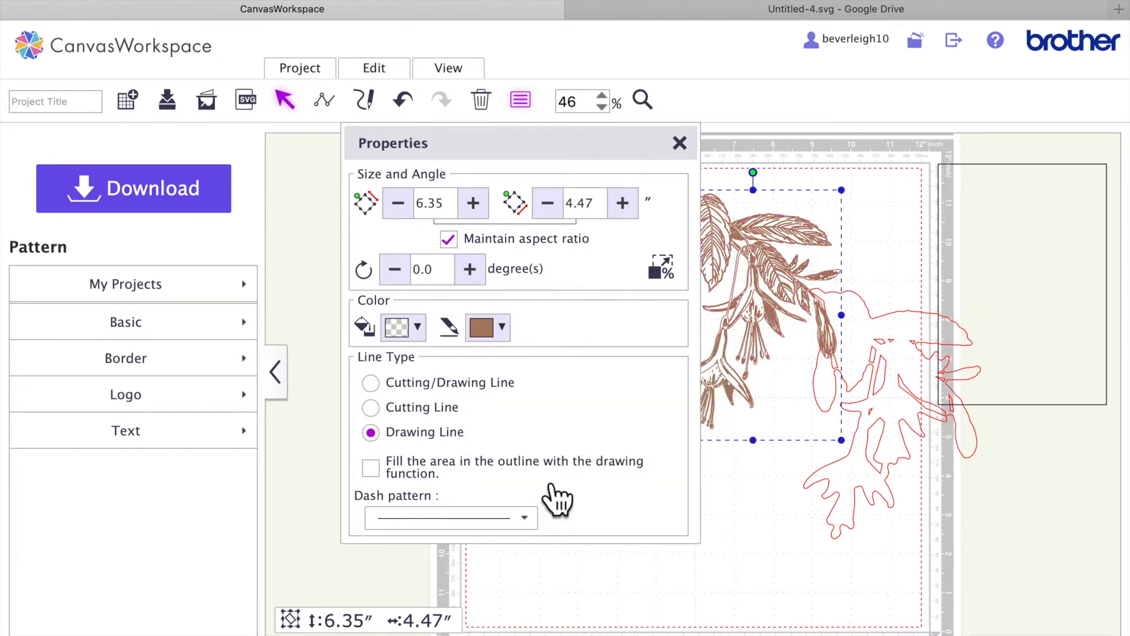
# Step: Move the Properties window clear of the artwork and place the loose red outline back around the brown flower drawing
pyautogui.moveTo(492, 150); pyautogui.dragTo(414, 136)
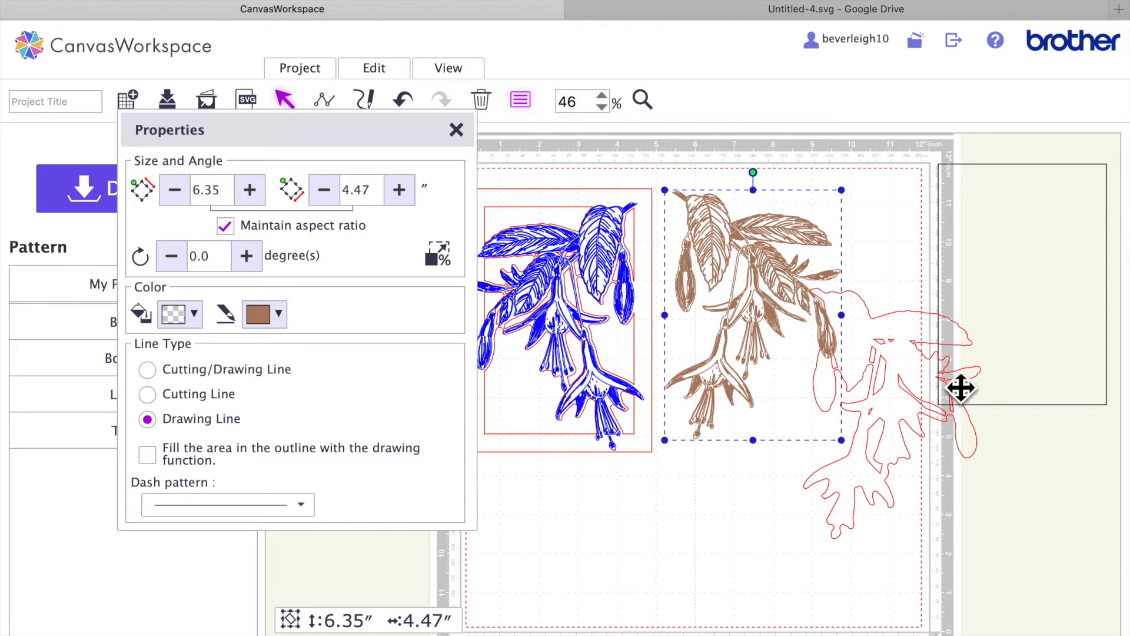
pyautogui.click(923, 386)
pyautogui.moveTo(923, 385); pyautogui.dragTo(784, 286)
# Step: Nudge the red outline slightly to centre it around the brown flower drawing, checking it up close, and deselect it on the full mat
pyautogui.click(646, 105)
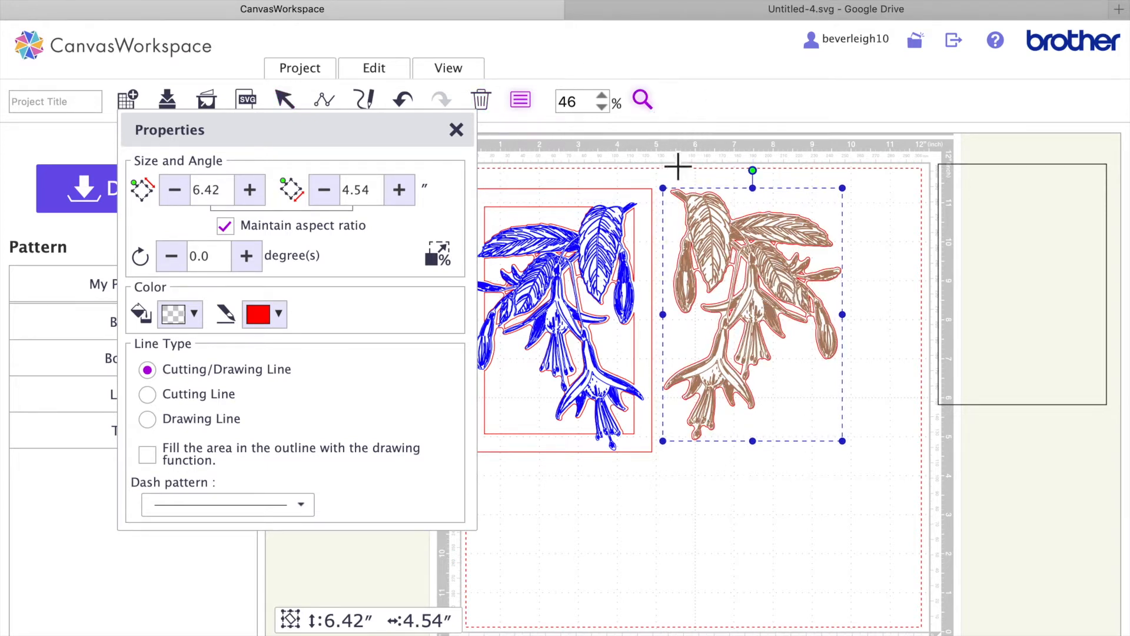
pyautogui.click(739, 276)
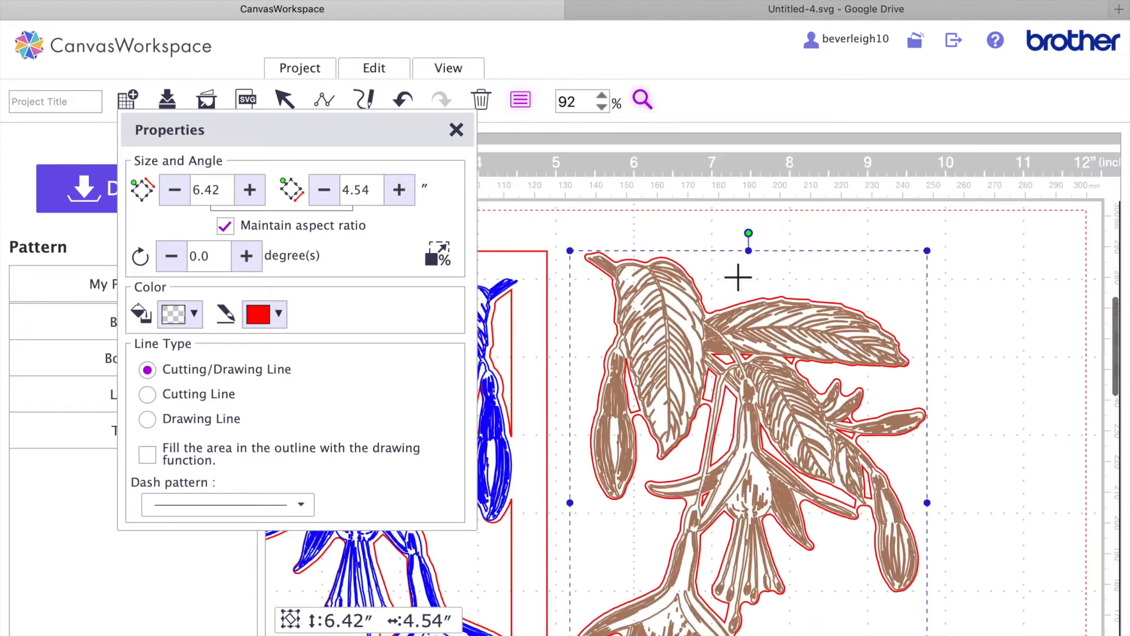
pyautogui.click(740, 436)
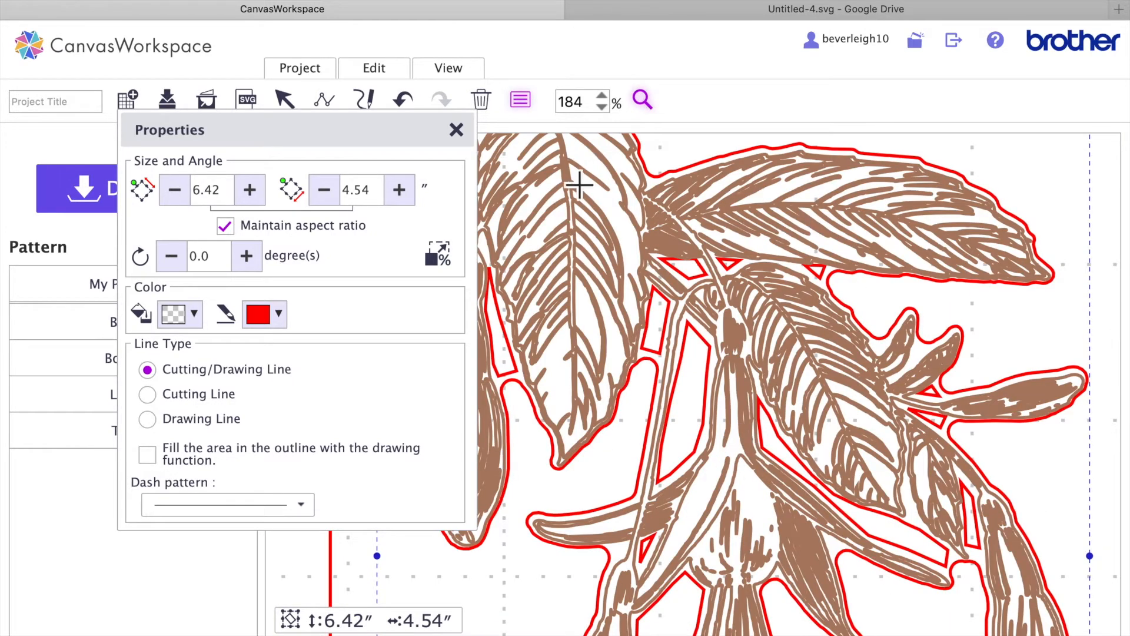
pyautogui.click(286, 103)
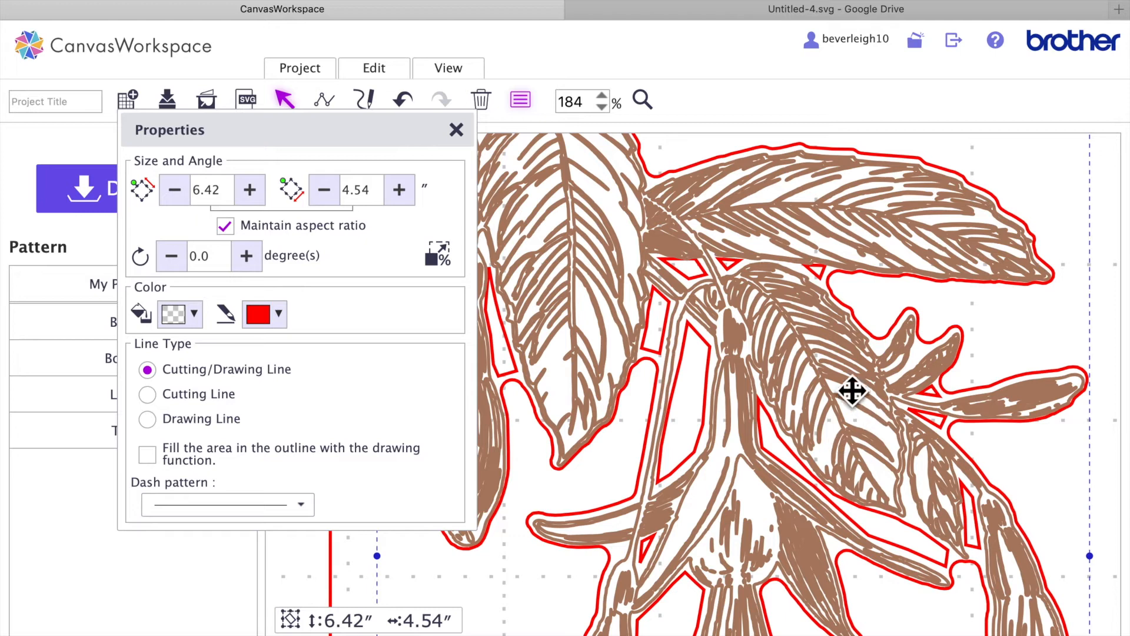
pyautogui.click(820, 370)
pyautogui.moveTo(821, 369); pyautogui.dragTo(822, 371)
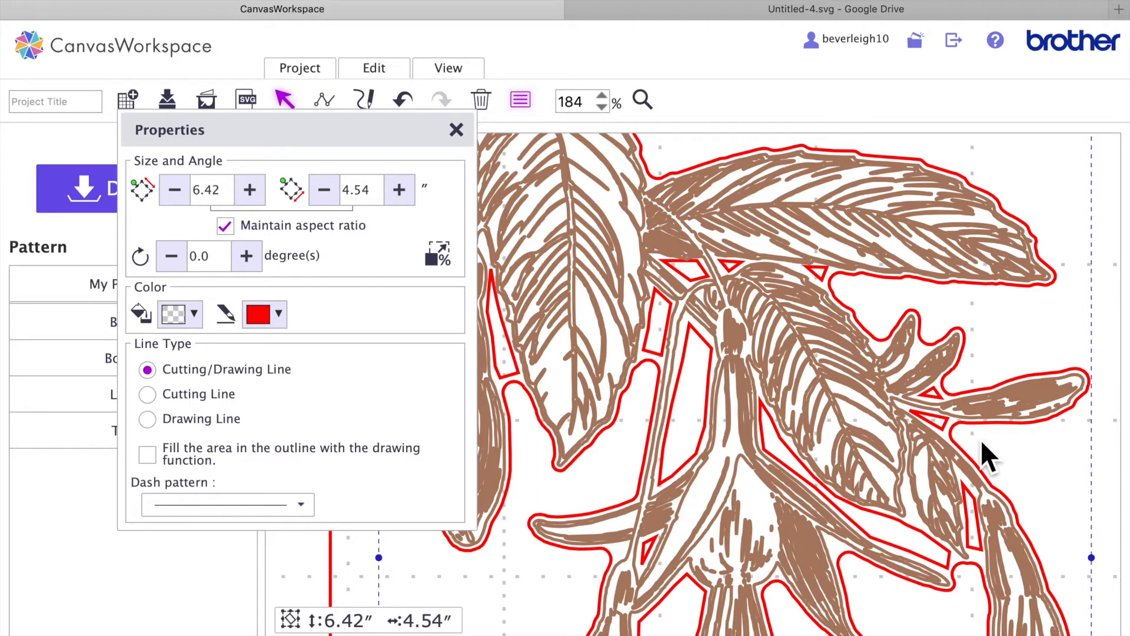
pyautogui.click(451, 70)
pyautogui.click(513, 127)
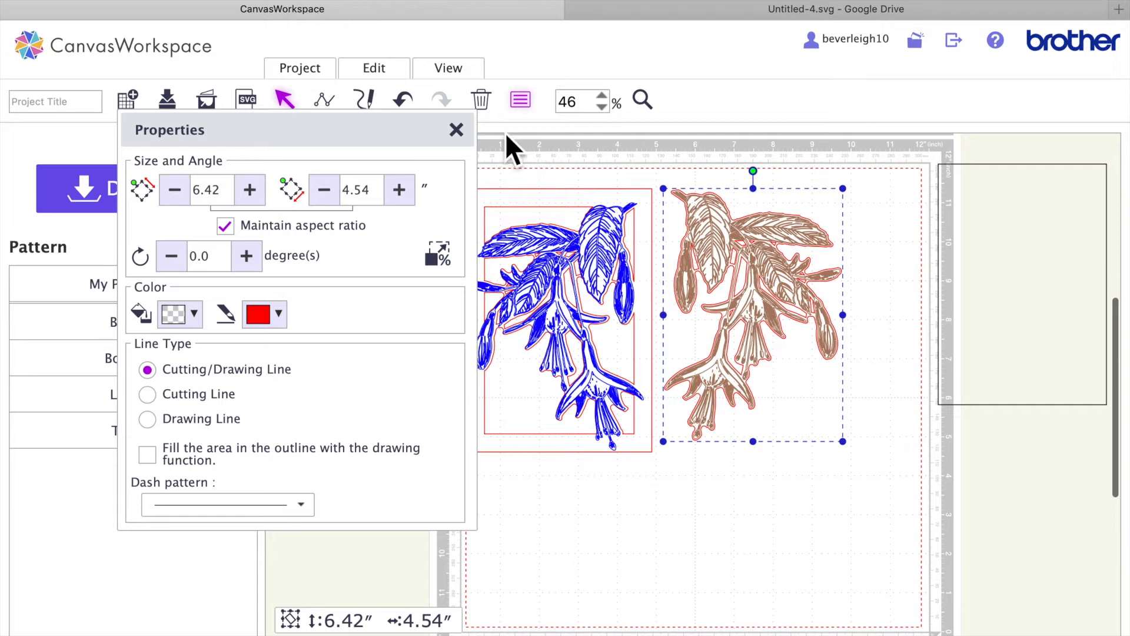
pyautogui.click(713, 561)
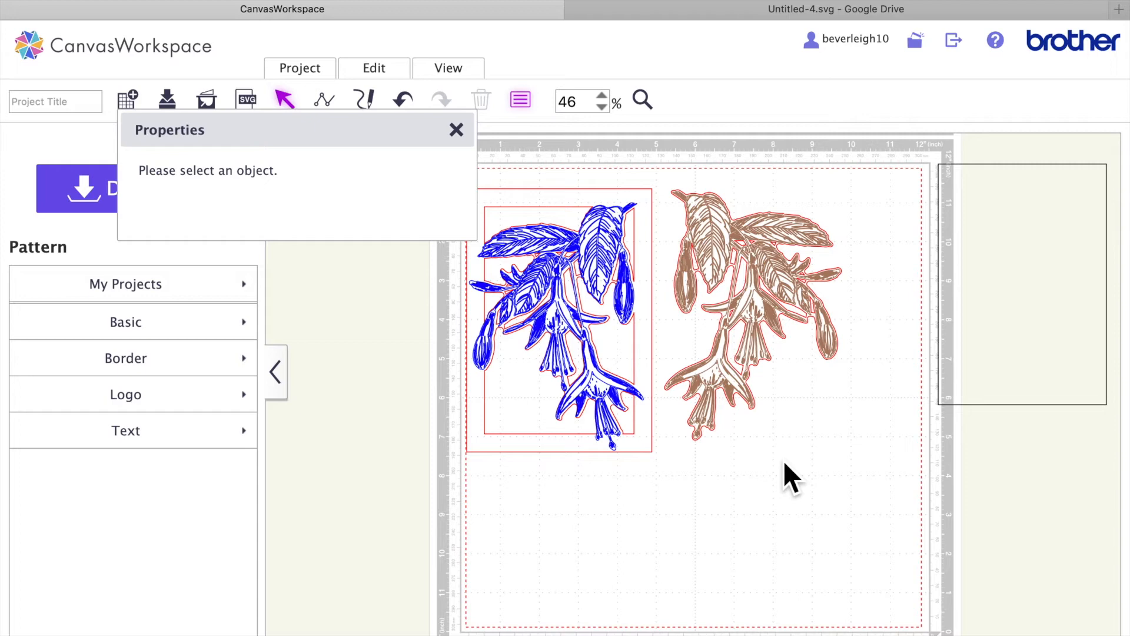
# Step: Separate the red framed cut-out from the blue flower drawing and move it to the mat's lower right corner
pyautogui.moveTo(619, 277); pyautogui.dragTo(646, 446)
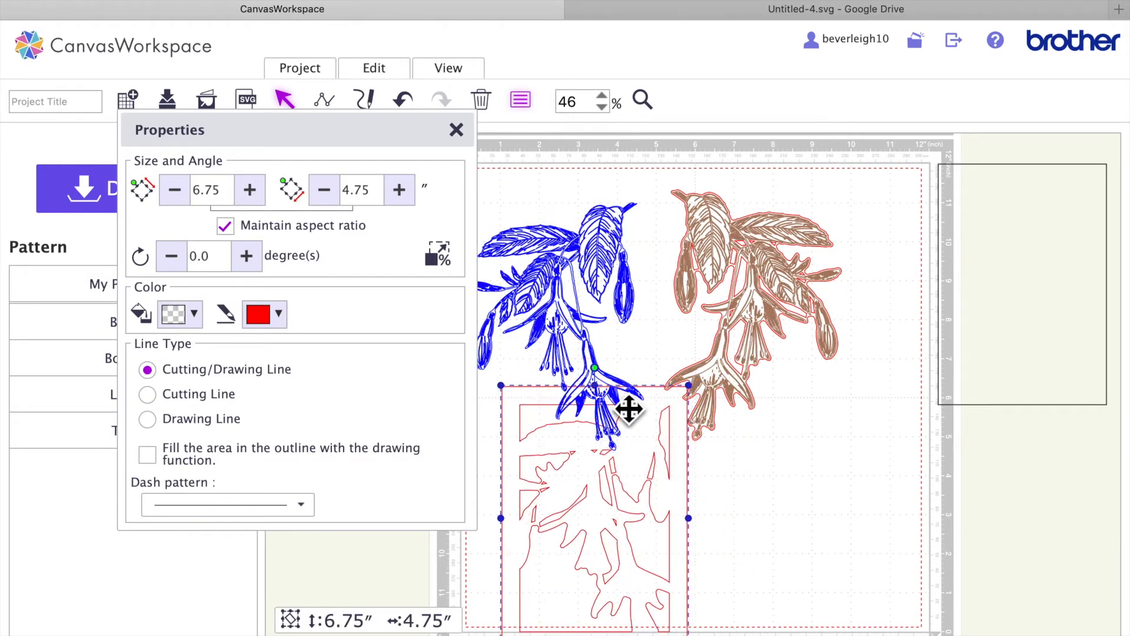
pyautogui.click(608, 295)
pyautogui.click(651, 484)
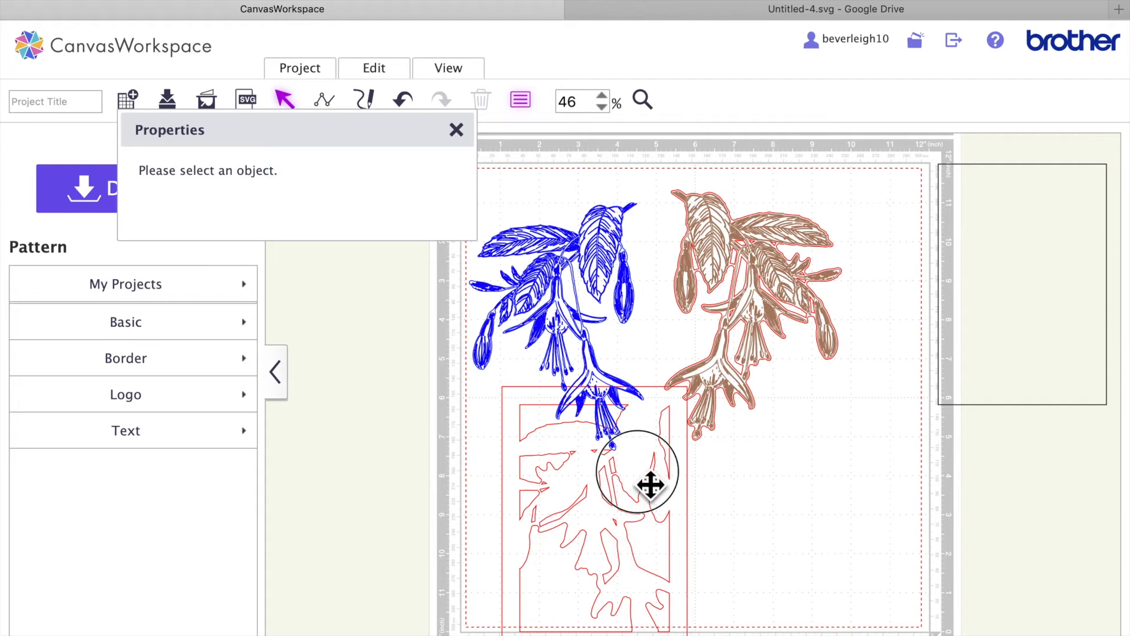
pyautogui.moveTo(618, 460); pyautogui.dragTo(866, 430)
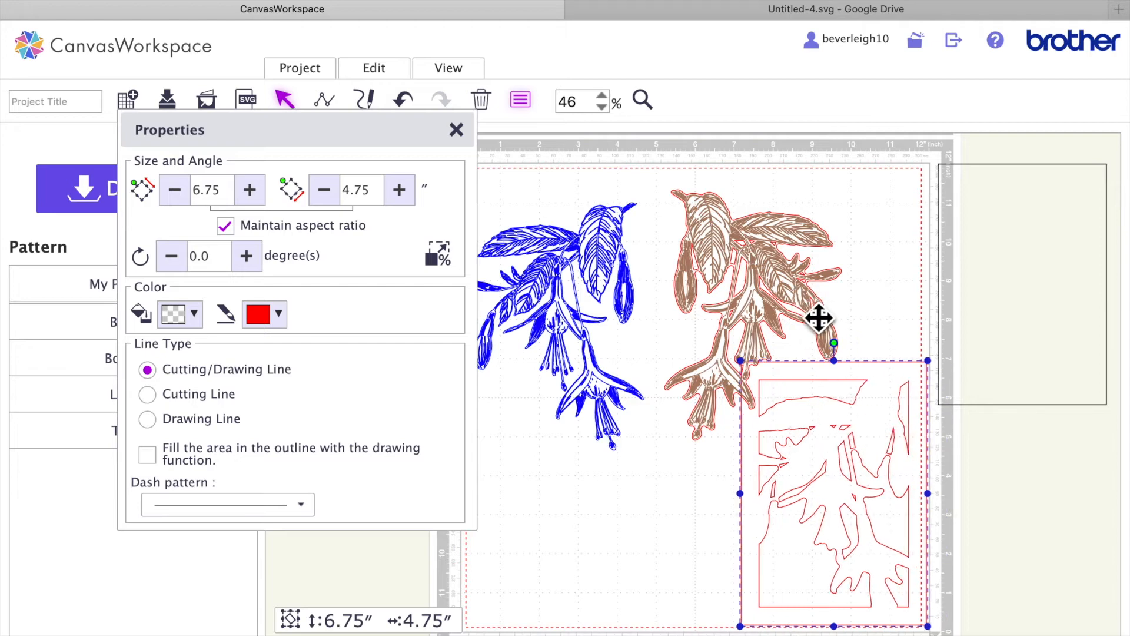
# Step: Move the blue flower drawing off the mat over the black rectangle, and return the red framed cut-out to the mat's upper left
pyautogui.click(585, 265)
pyautogui.moveTo(640, 270); pyautogui.dragTo(1069, 251)
pyautogui.moveTo(855, 416); pyautogui.dragTo(624, 238)
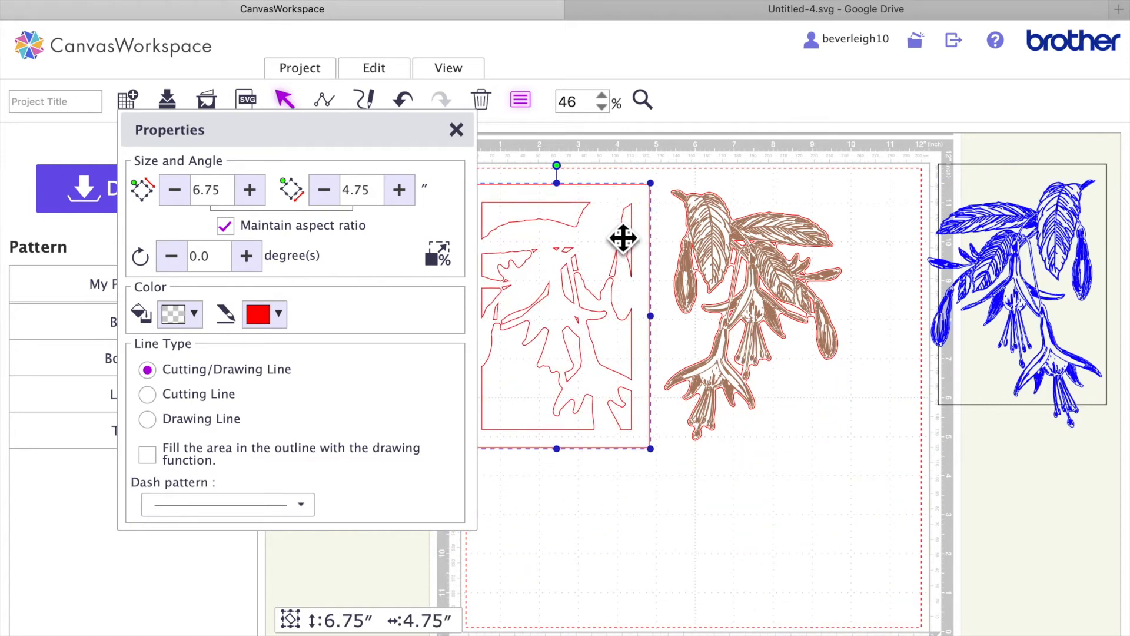
# Step: Examine the red cut lines inside the framed cut-out up close and close its properties
pyautogui.click(643, 101)
pyautogui.click(595, 330)
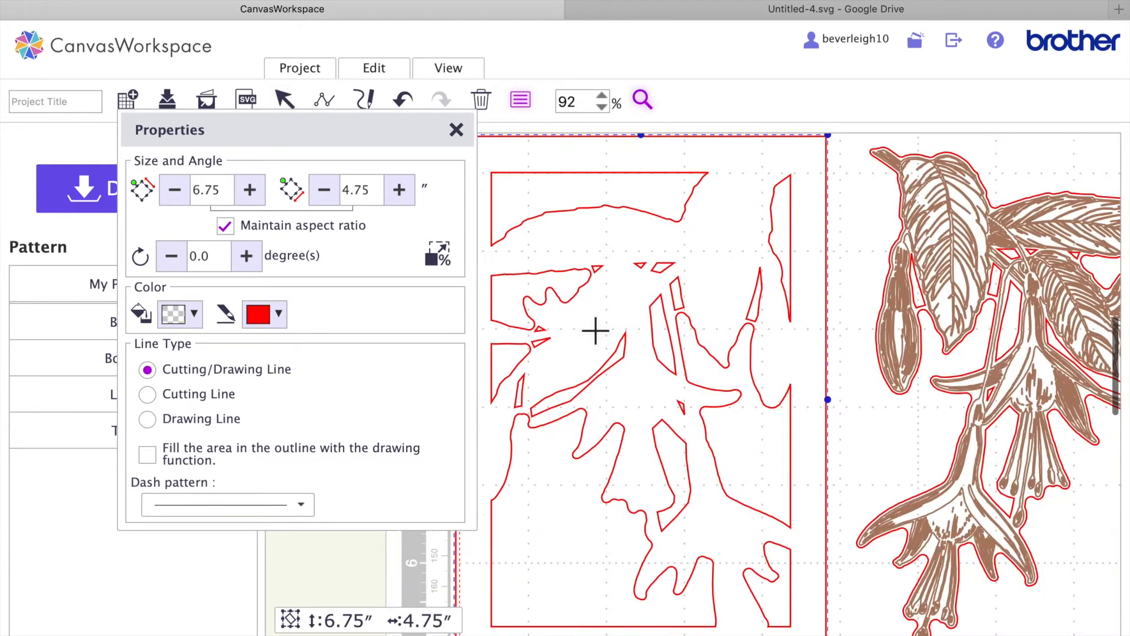
pyautogui.click(660, 375)
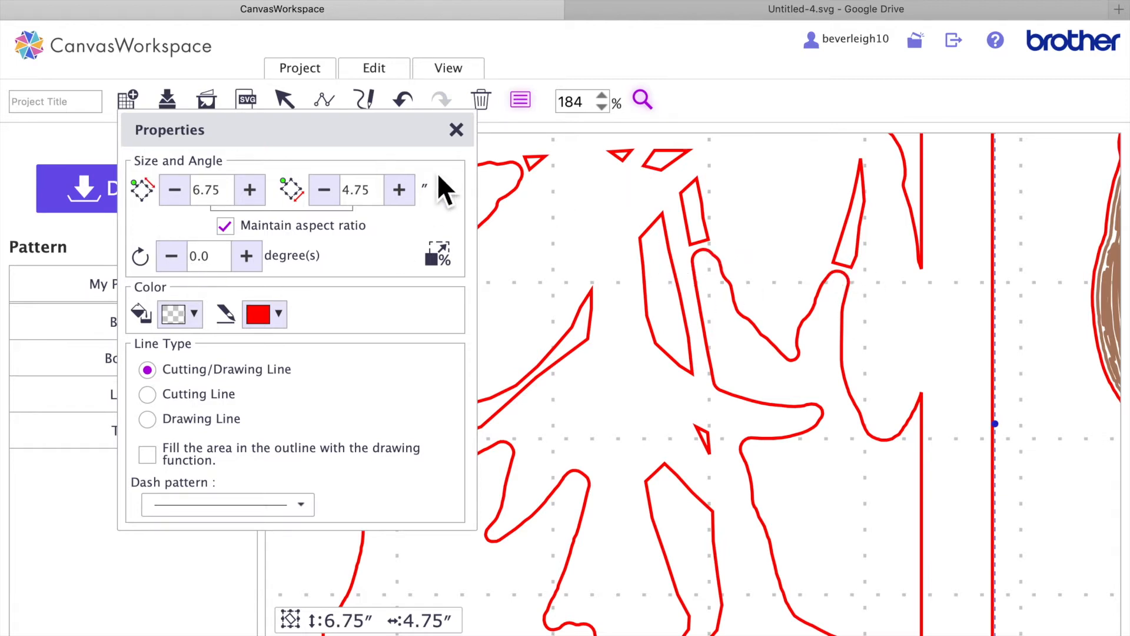
pyautogui.click(458, 131)
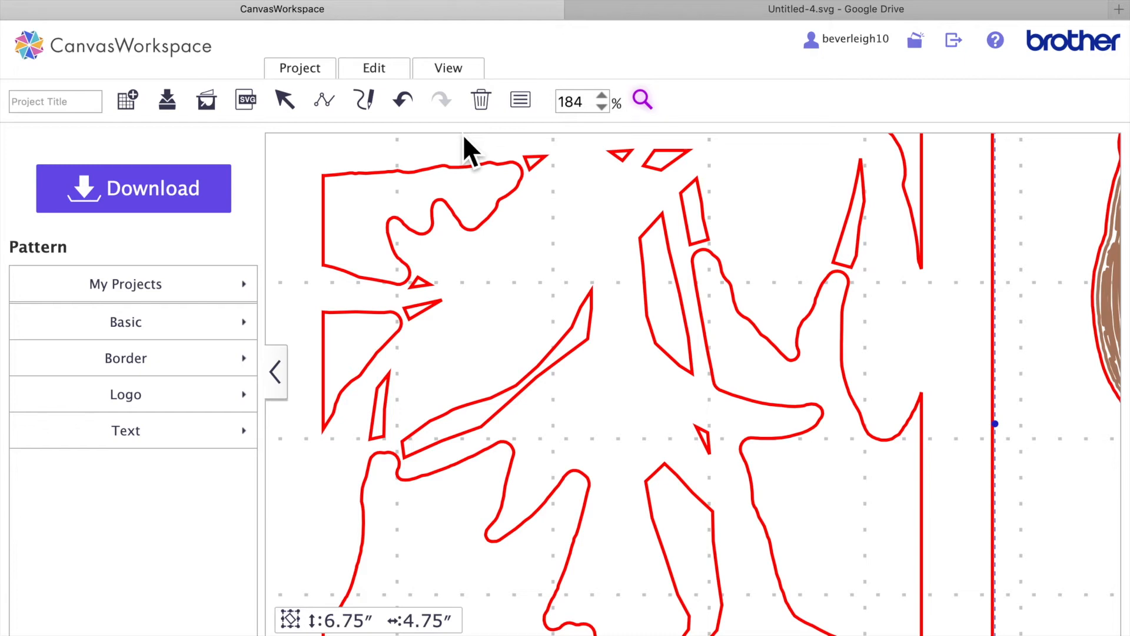
# Step: Draw a closed path, about 0.77" tall and 0.24" wide, over the long pointed sliver and the rounded opening tip beneath it
pyautogui.scroll(-2, 543, 223)
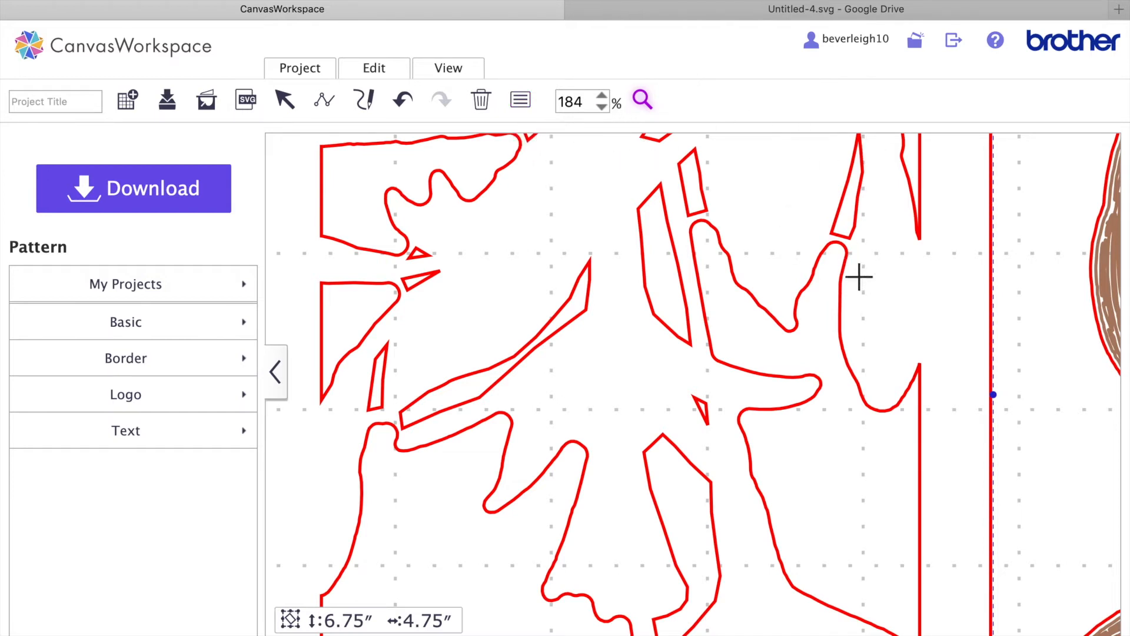
pyautogui.click(652, 108)
pyautogui.click(857, 245)
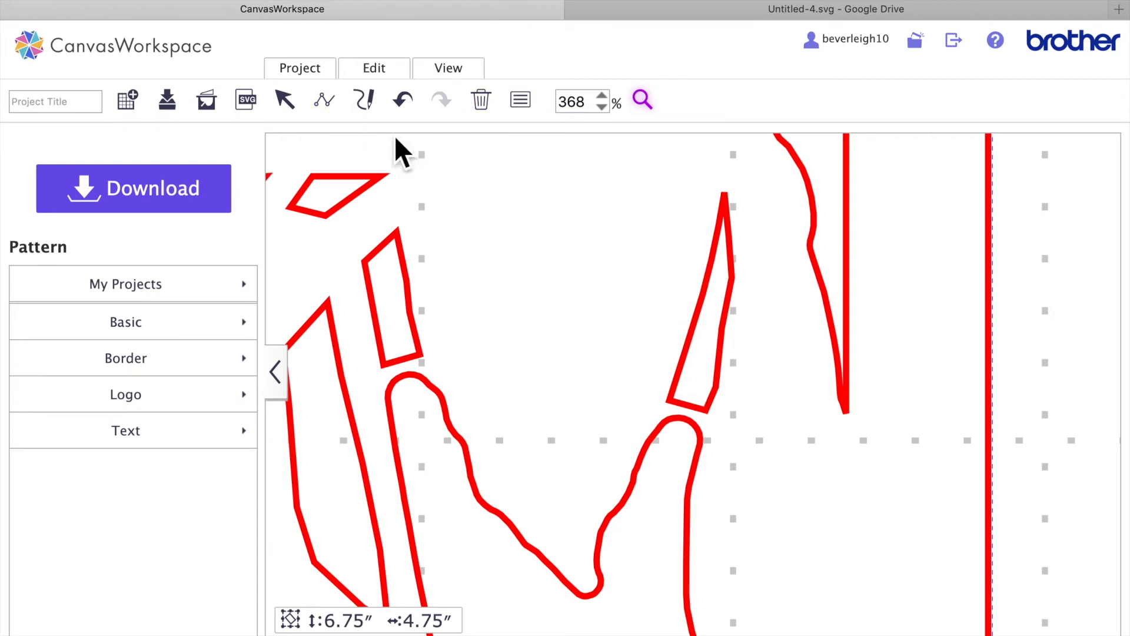
pyautogui.click(326, 101)
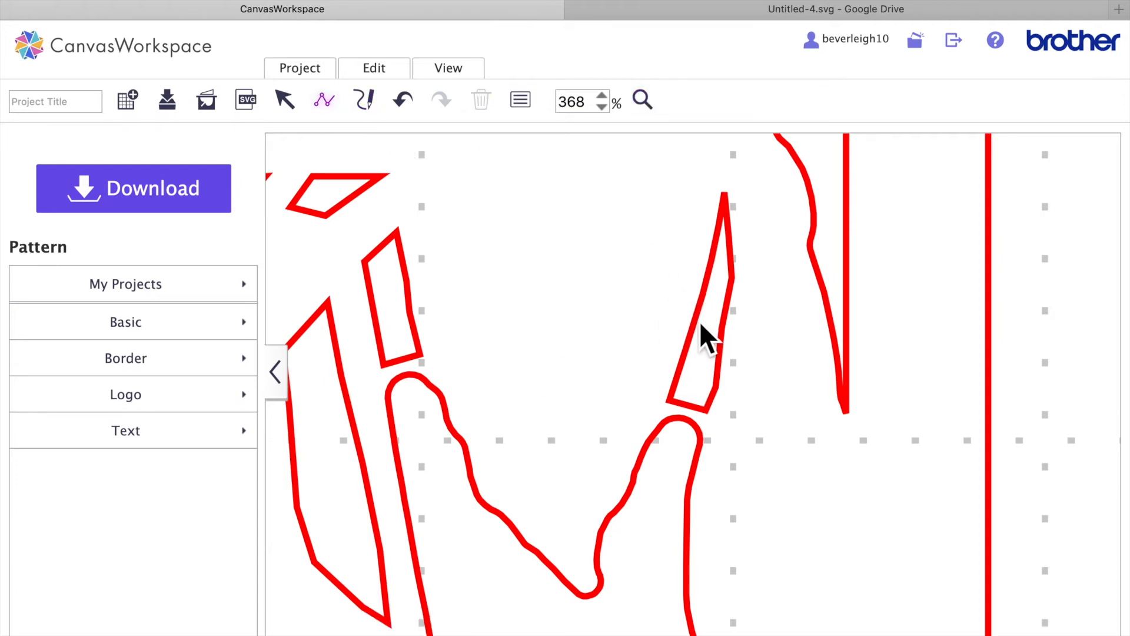
pyautogui.click(725, 207)
pyautogui.click(693, 331)
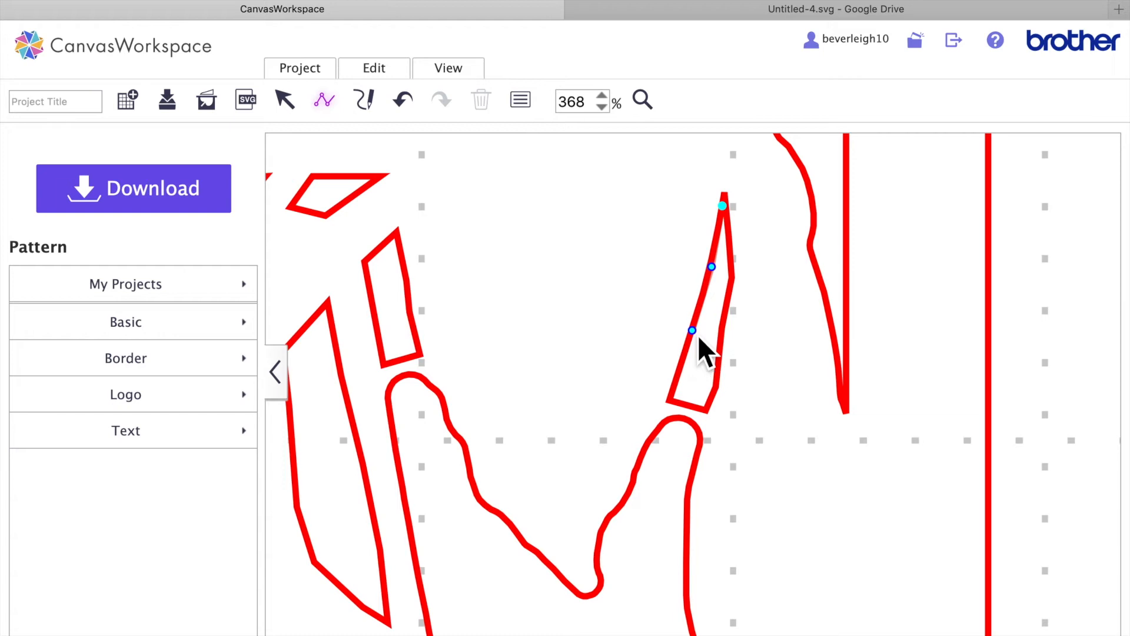
pyautogui.click(676, 386)
pyautogui.click(672, 402)
pyautogui.click(655, 437)
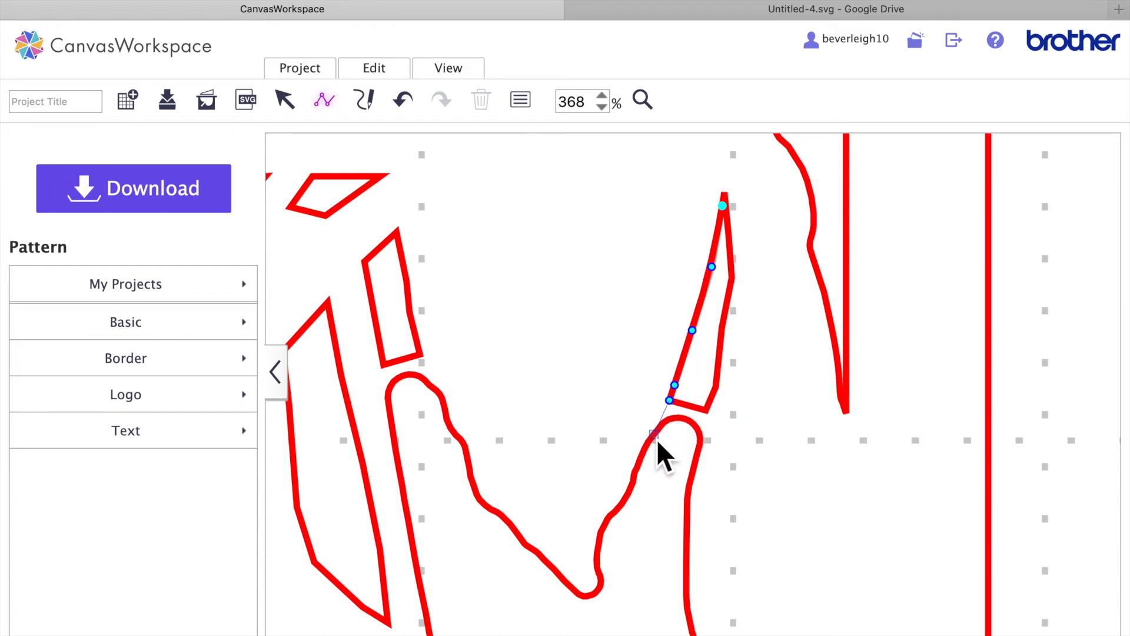
pyautogui.click(702, 452)
pyautogui.click(716, 402)
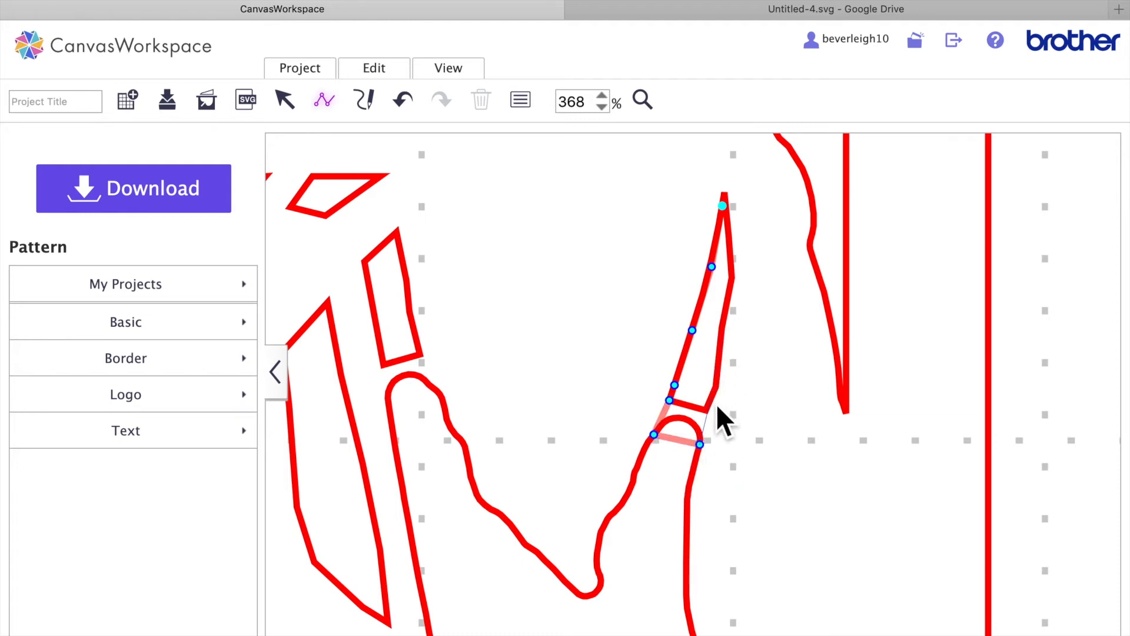
pyautogui.click(722, 369)
pyautogui.click(727, 316)
pyautogui.click(735, 277)
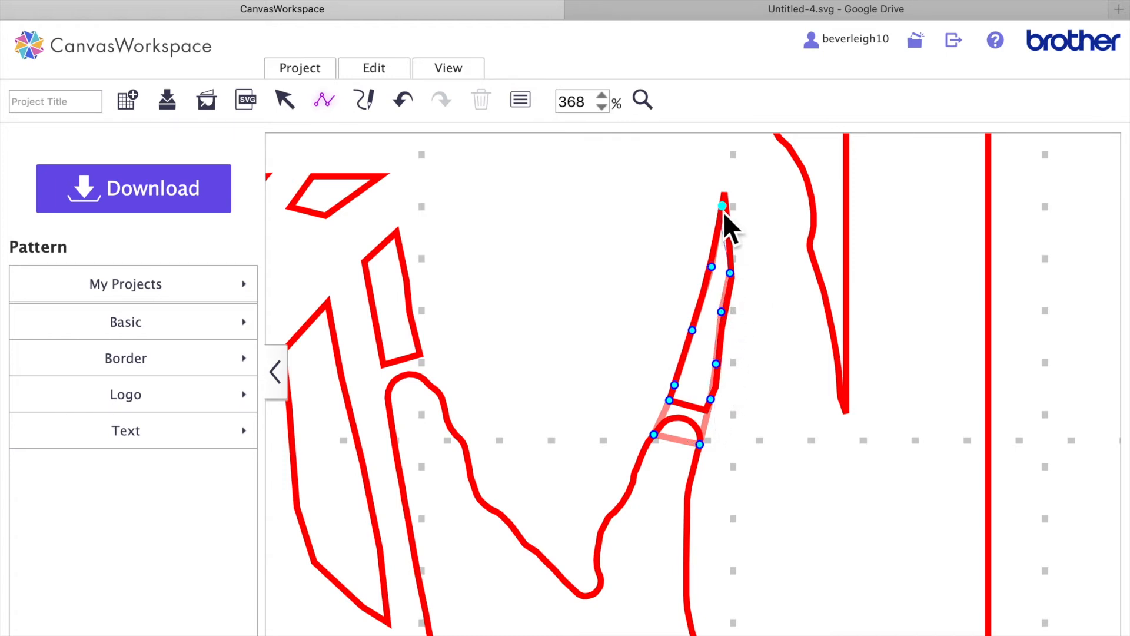
pyautogui.click(724, 208)
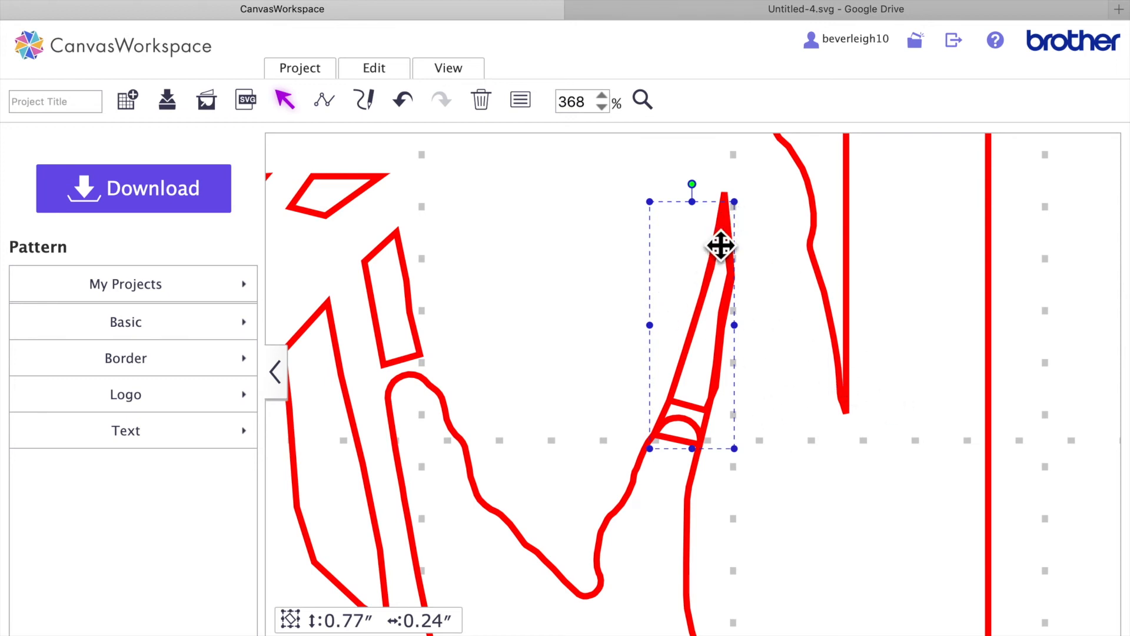
# Step: Merge the new path with the red framed cut-out, joining the pointed sliver to the opening below it
pyautogui.click(949, 295)
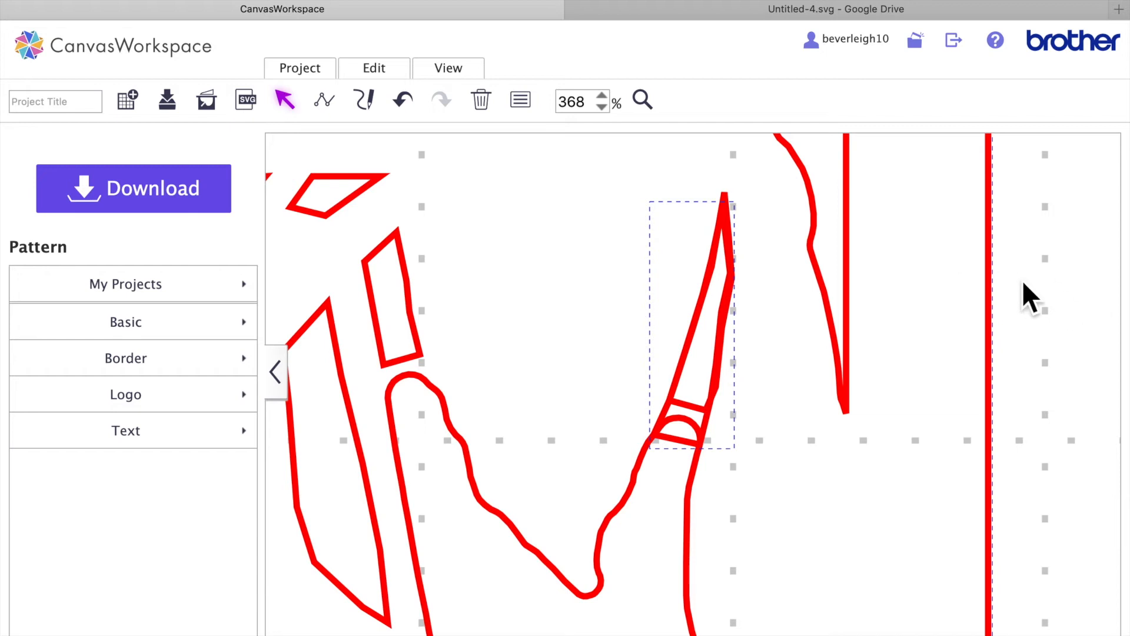
pyautogui.click(389, 70)
pyautogui.click(542, 419)
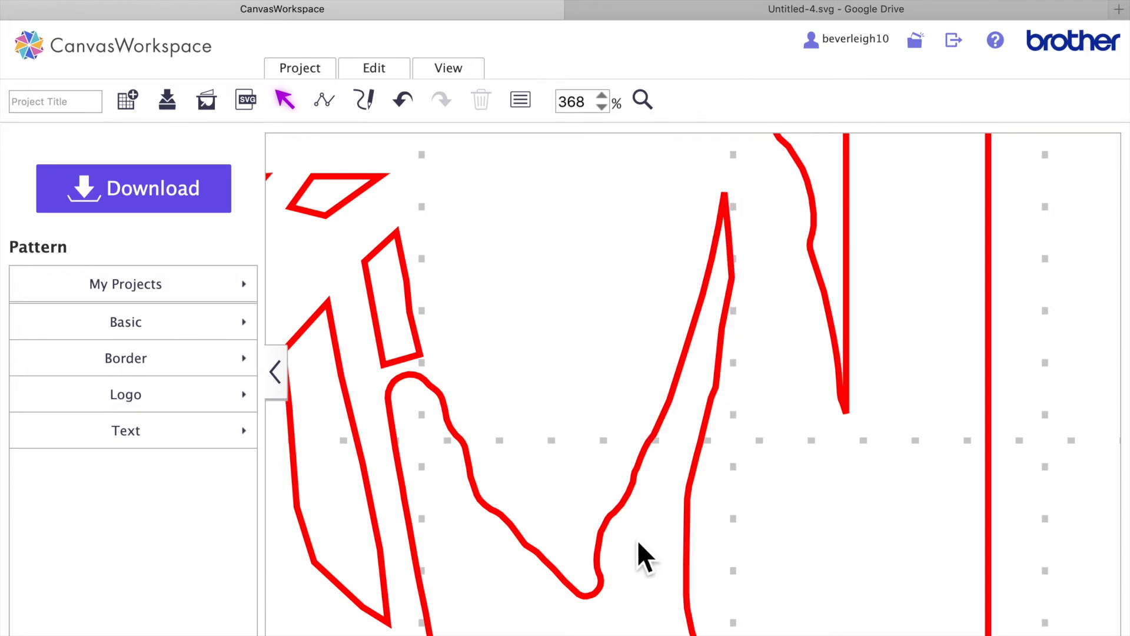
# Step: Move the blue flower drawing back onto the mat over the red framed cut-out
pyautogui.click(465, 71)
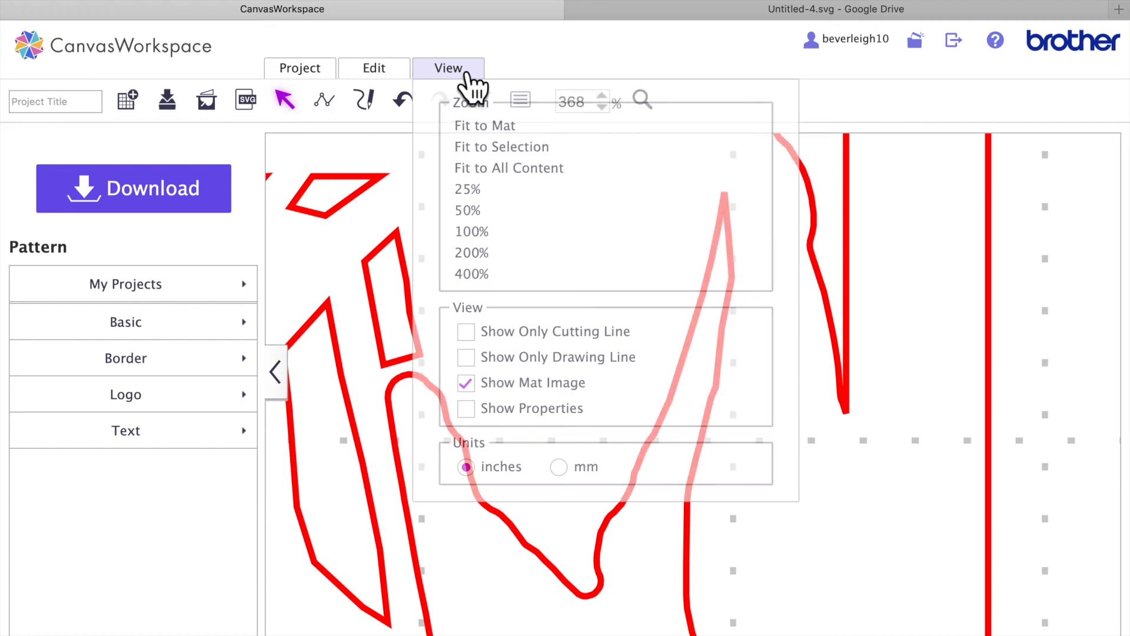
pyautogui.click(486, 127)
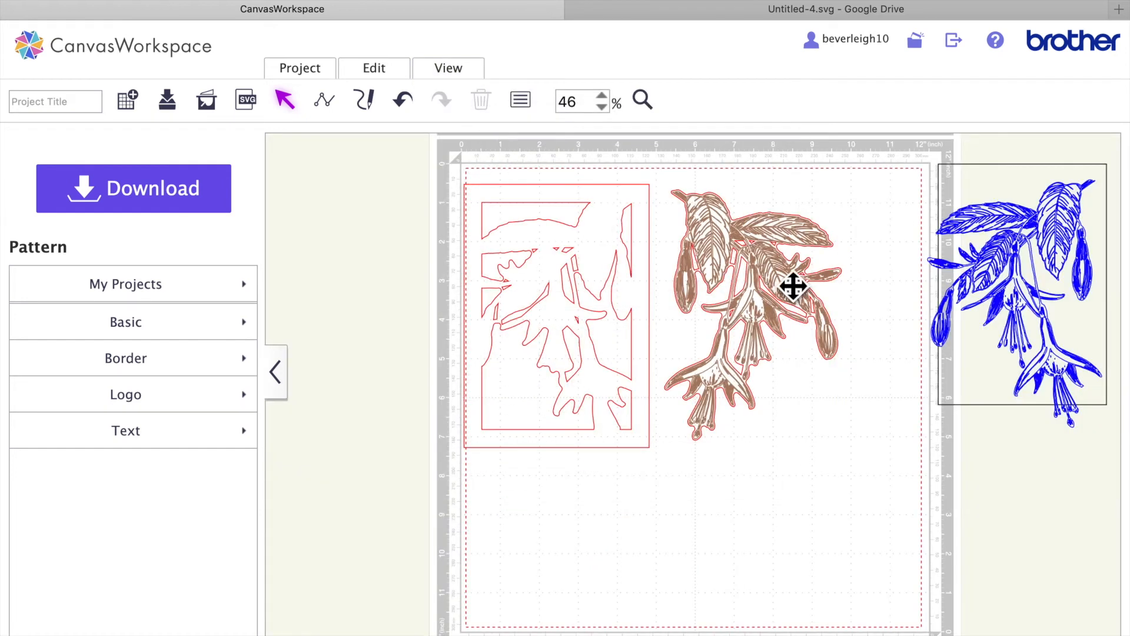
pyautogui.moveTo(1060, 243)
pyautogui.mouseDown()
pyautogui.moveTo(790, 252)
pyautogui.moveTo(686, 283)
pyautogui.moveTo(618, 263)
pyautogui.mouseUp()
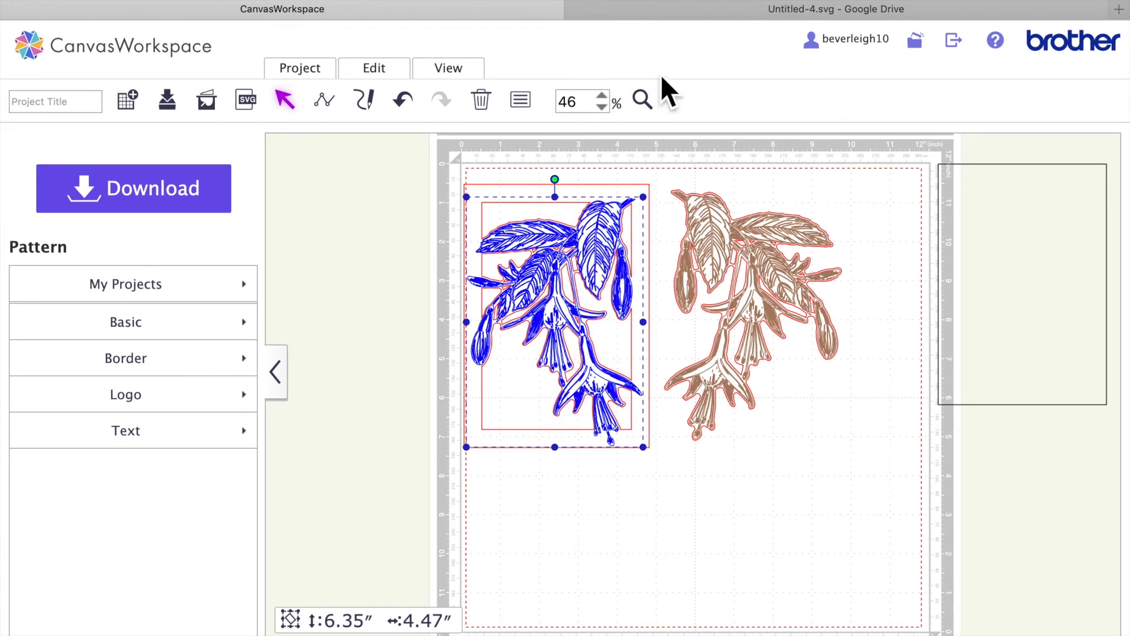
# Step: Nudge the red framed cut-out slightly to line it up with the blue flower drawing
pyautogui.click(642, 100)
pyautogui.click(628, 265)
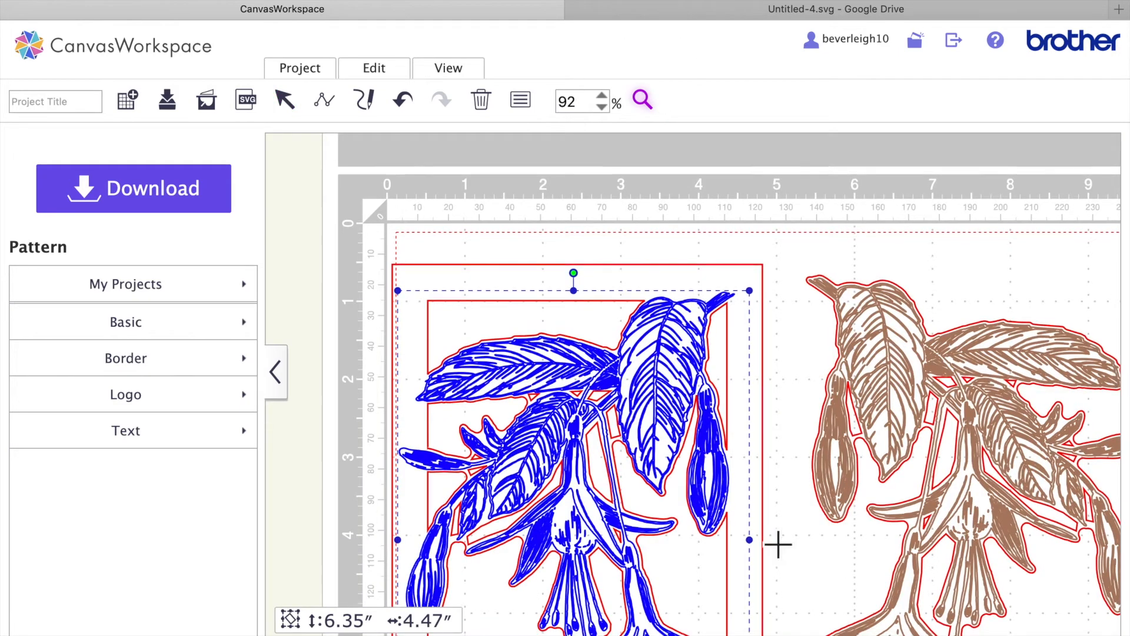
pyautogui.scroll(-3, 661, 379)
pyautogui.click(694, 306)
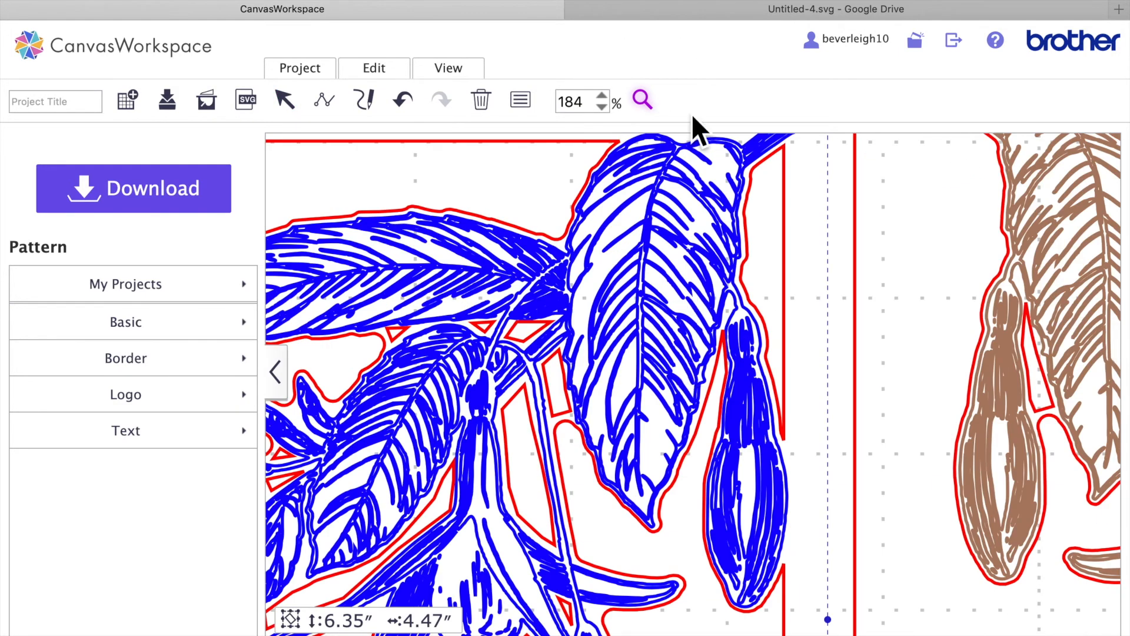
pyautogui.click(285, 101)
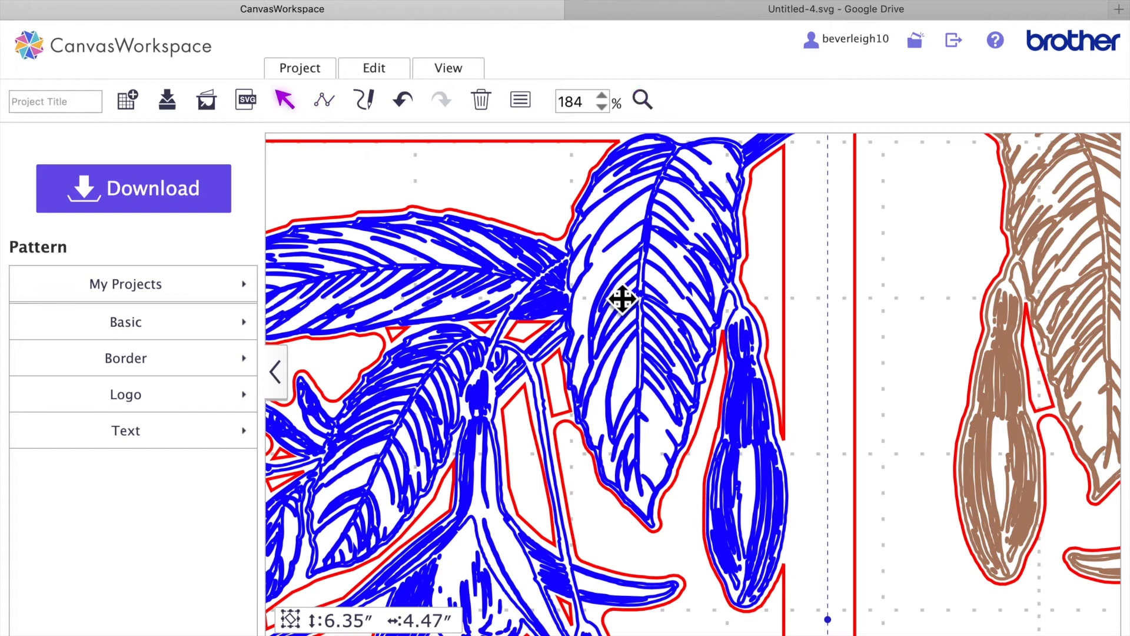
pyautogui.click(710, 298)
pyautogui.moveTo(709, 298); pyautogui.dragTo(707, 297)
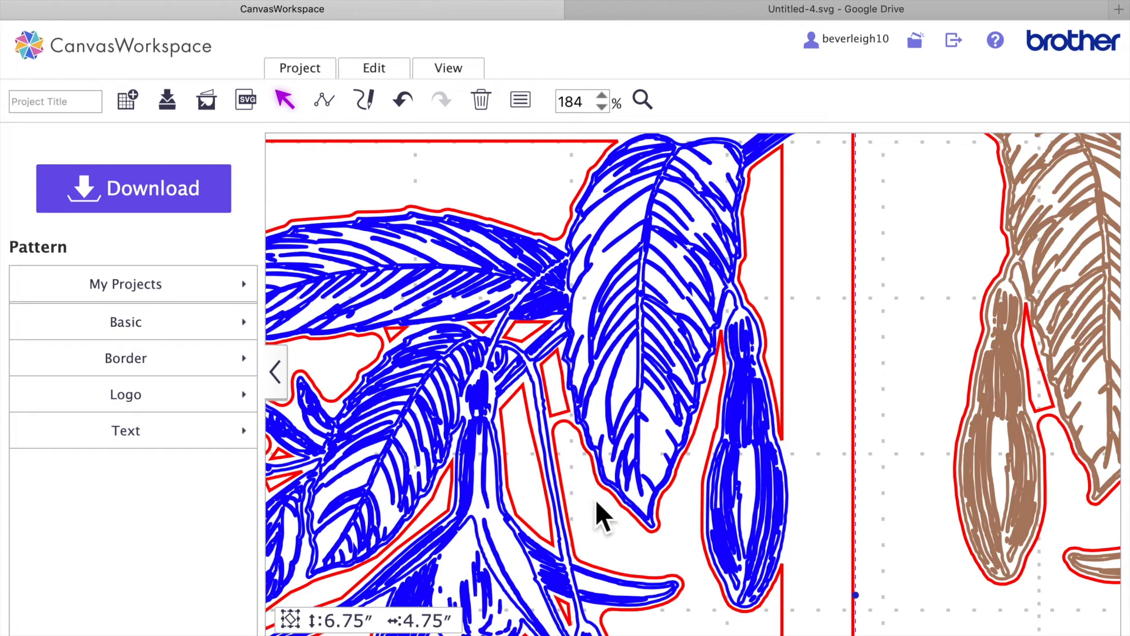
# Step: Draw a closed four-sided path, about 0.28" by 0.21", bridging the small sliver beside the central leaf and the rounded opening below it
pyautogui.click(328, 101)
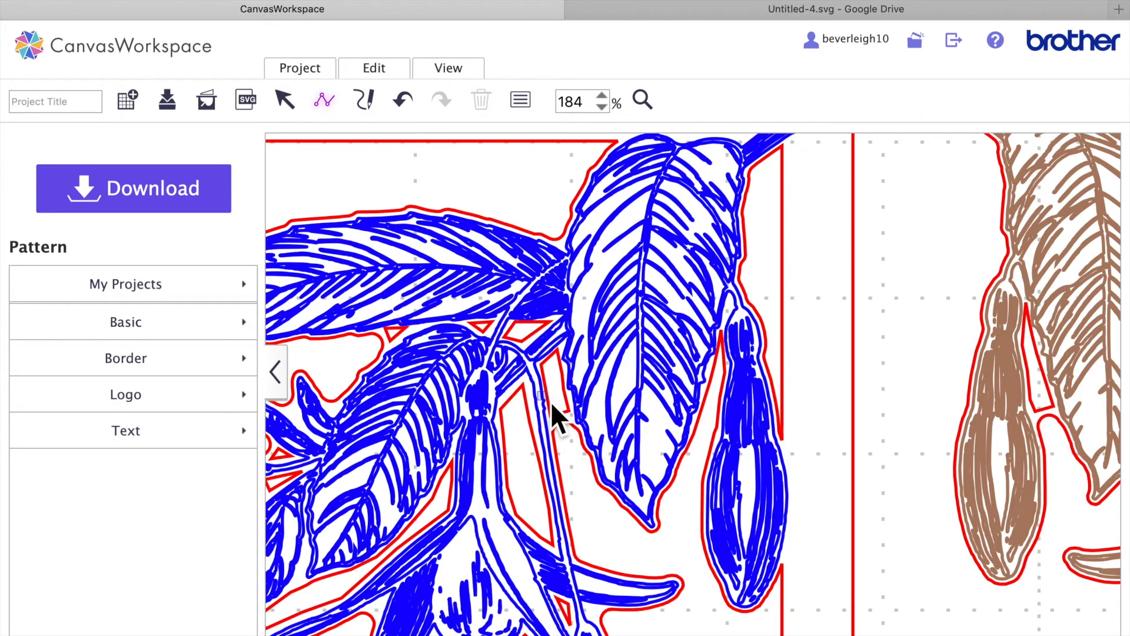
pyautogui.click(657, 104)
pyautogui.click(565, 416)
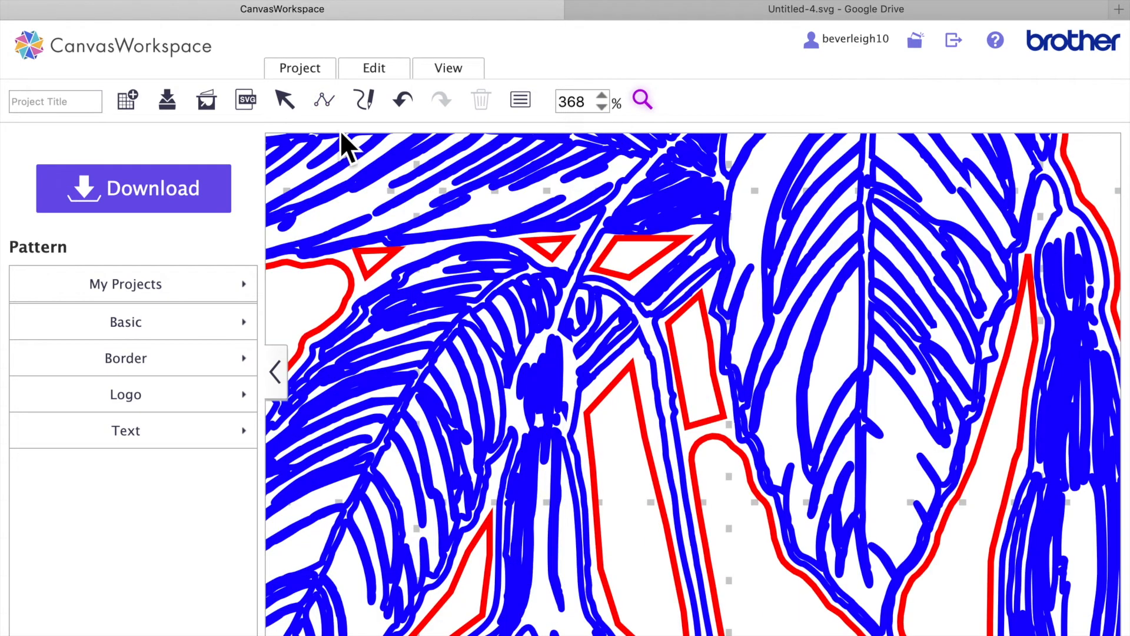
pyautogui.click(328, 101)
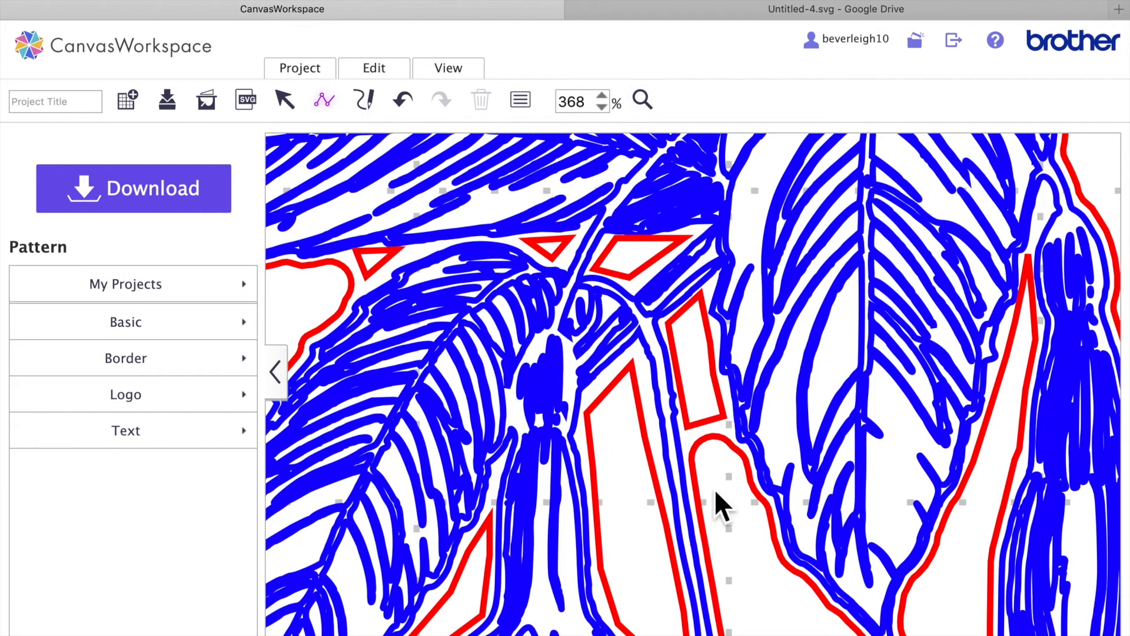
pyautogui.click(684, 415)
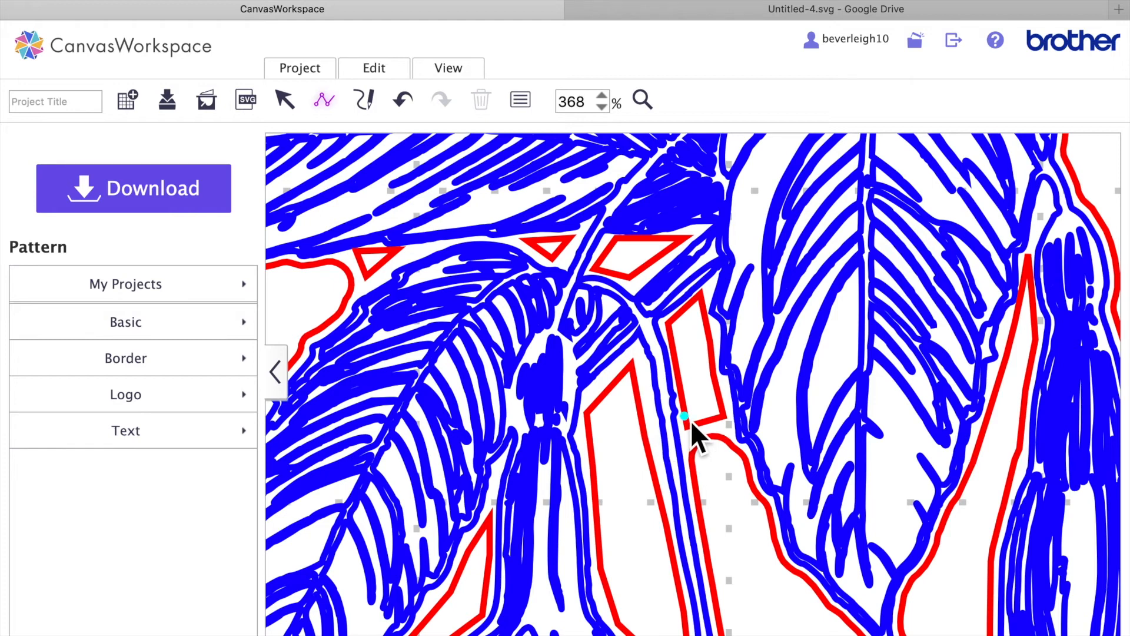
pyautogui.moveTo(699, 467); pyautogui.dragTo(760, 497)
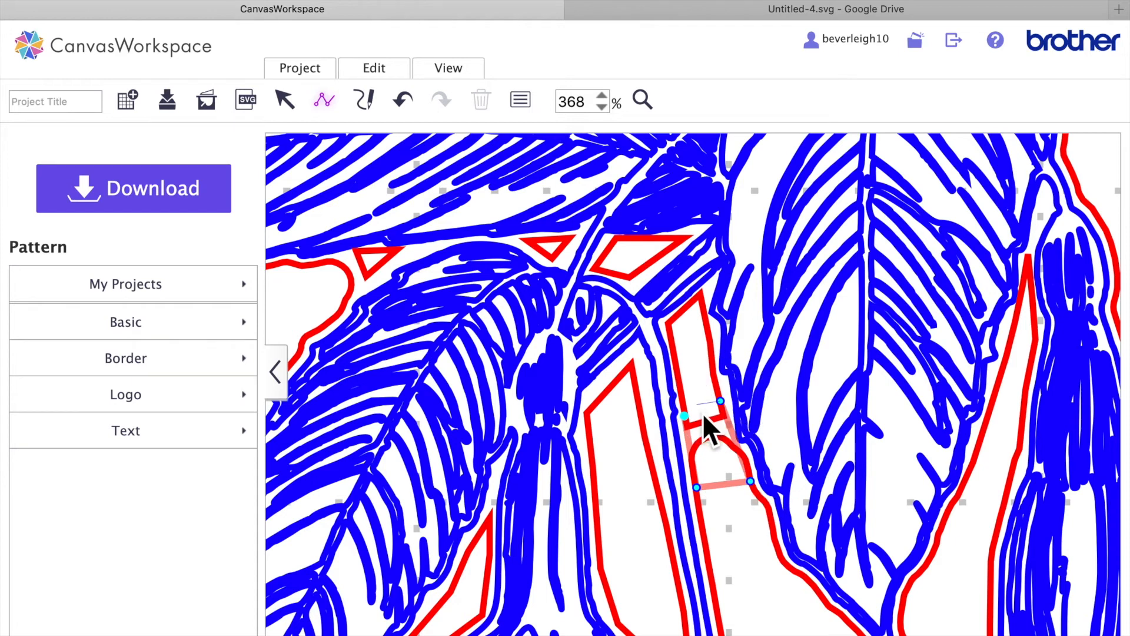
pyautogui.click(709, 444)
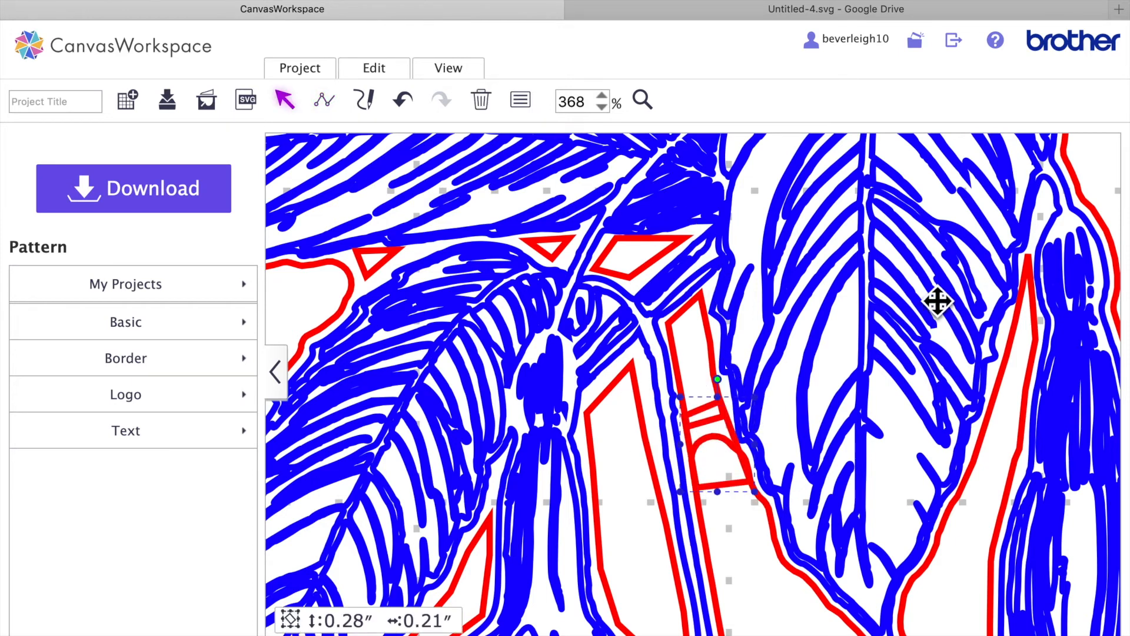
pyautogui.click(1107, 186)
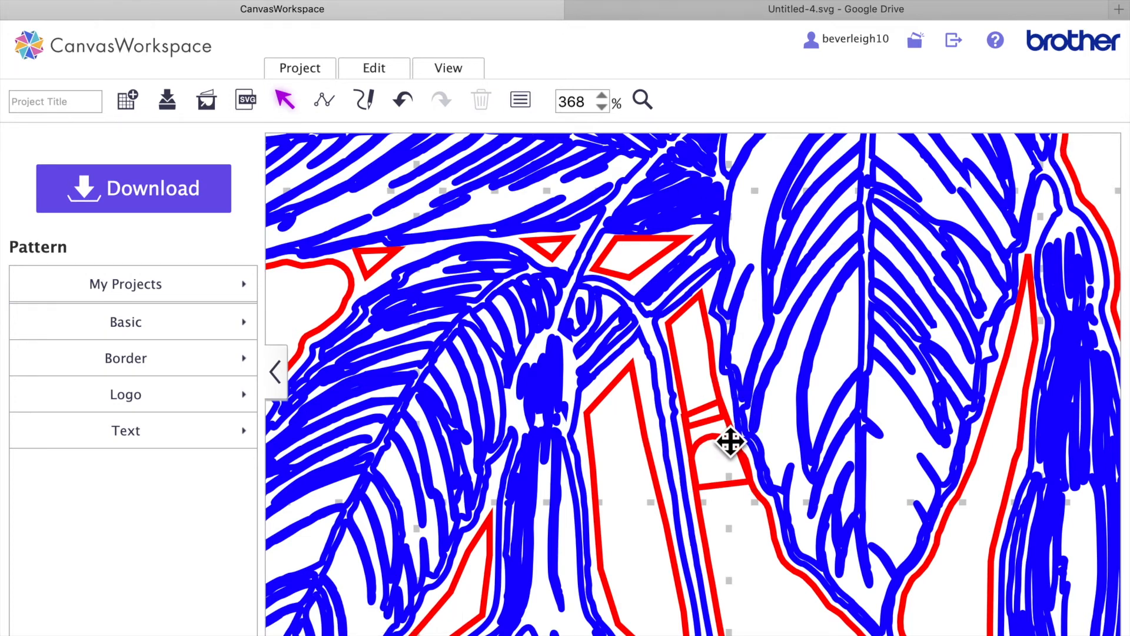
pyautogui.click(726, 481)
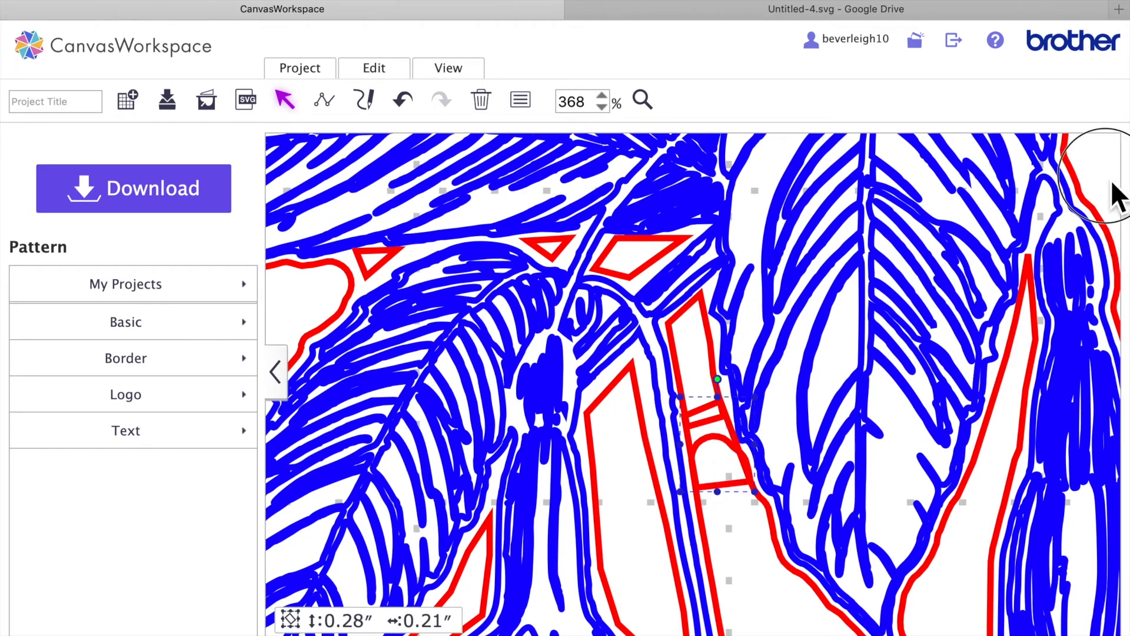
pyautogui.click(1117, 194)
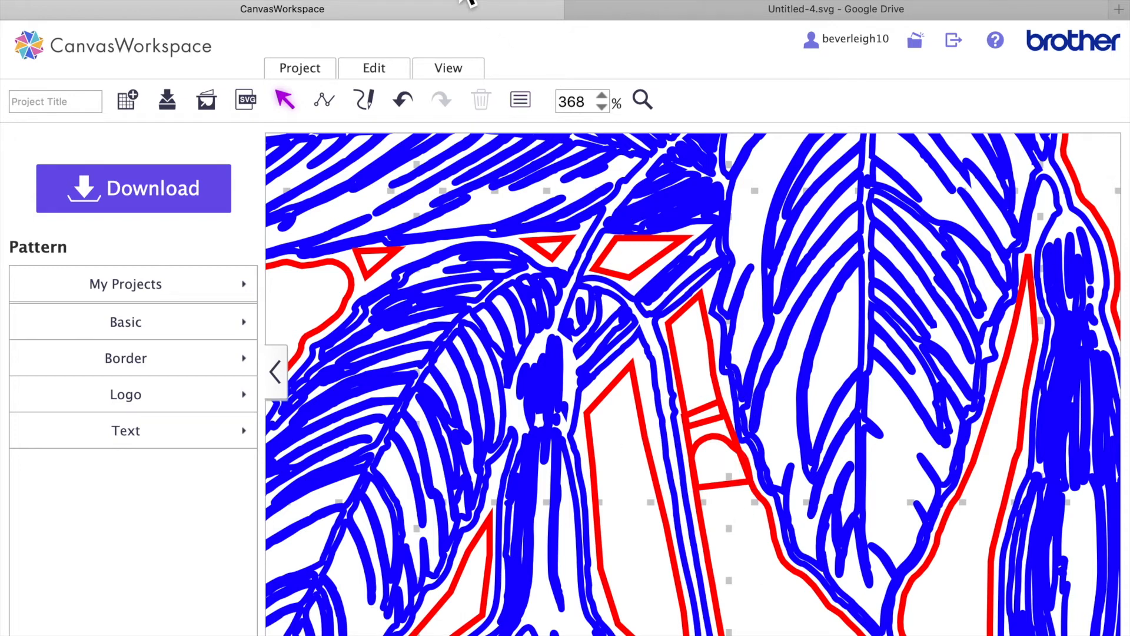
# Step: Merge the small four-sided path with the red framed cut-out, working at 250% zoom so both can be selected
pyautogui.click(601, 106)
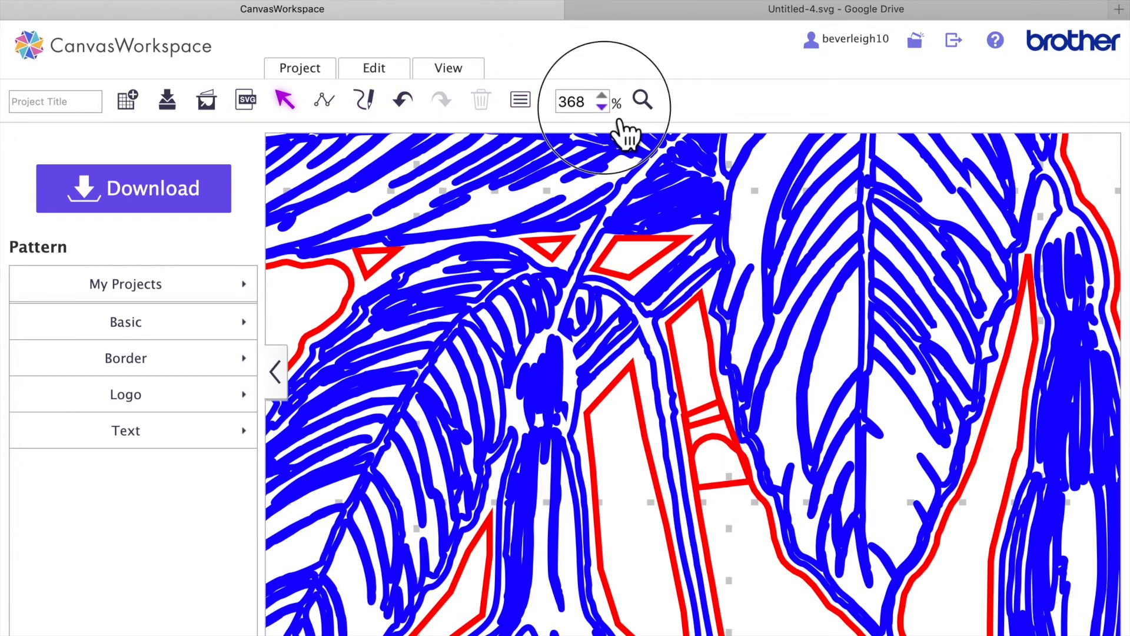
pyautogui.click(601, 106)
pyautogui.click(601, 107)
pyautogui.click(602, 107)
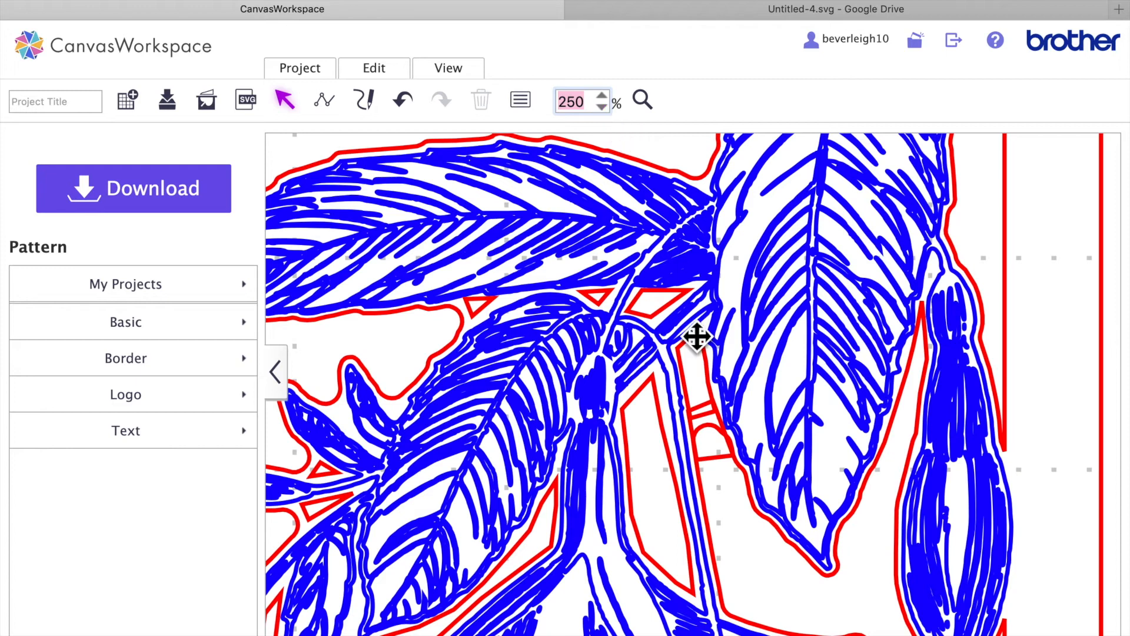
pyautogui.click(719, 457)
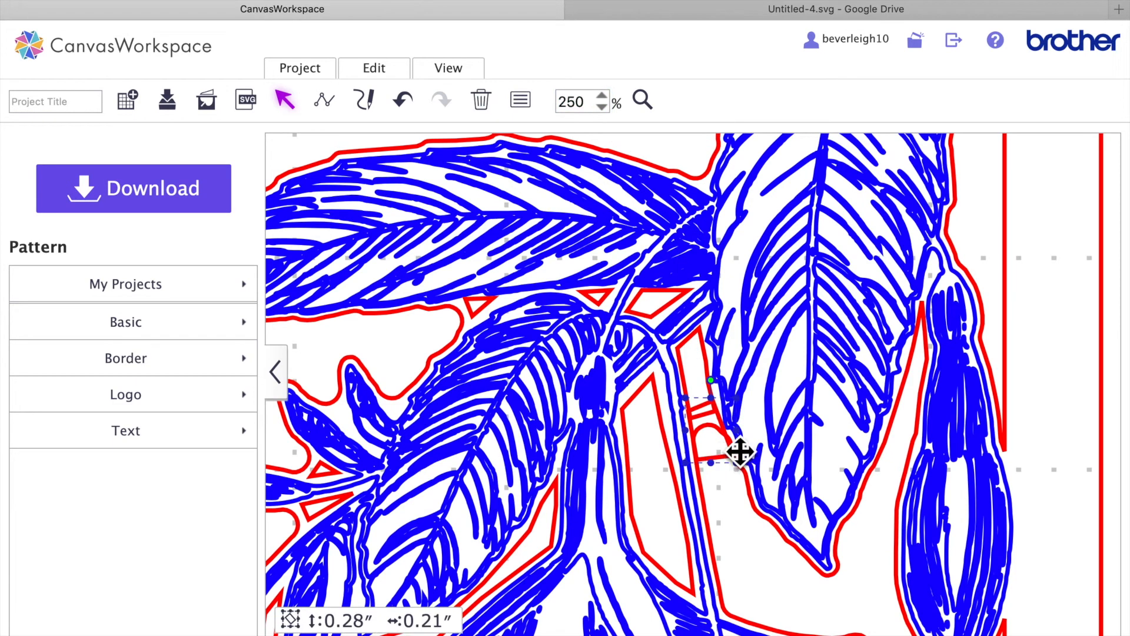
pyautogui.click(1079, 321)
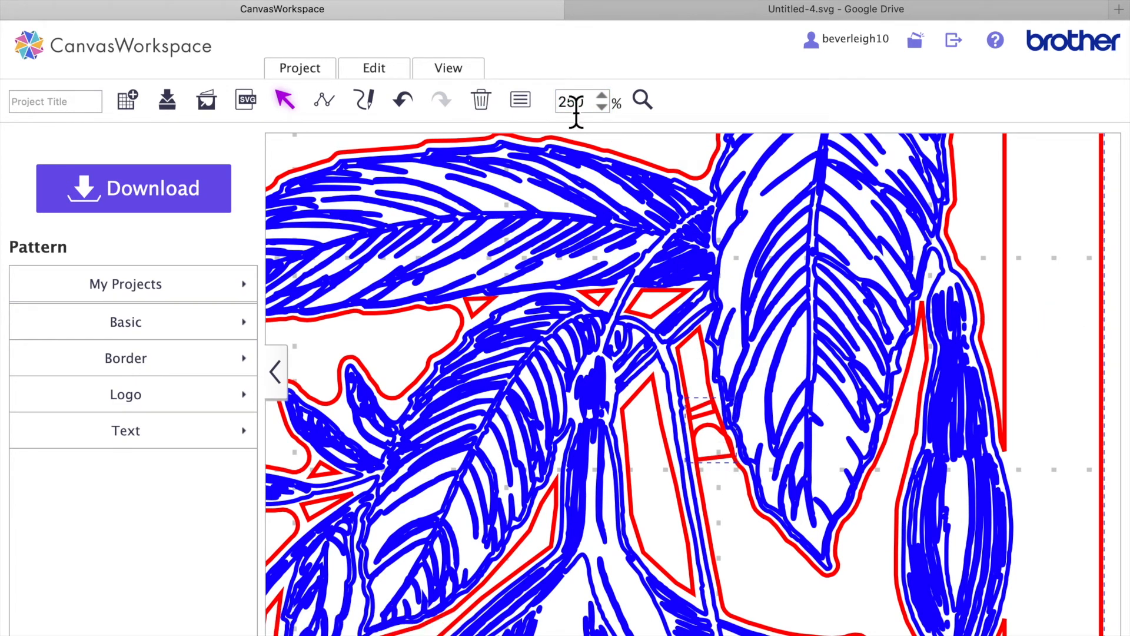
pyautogui.click(377, 71)
pyautogui.click(546, 415)
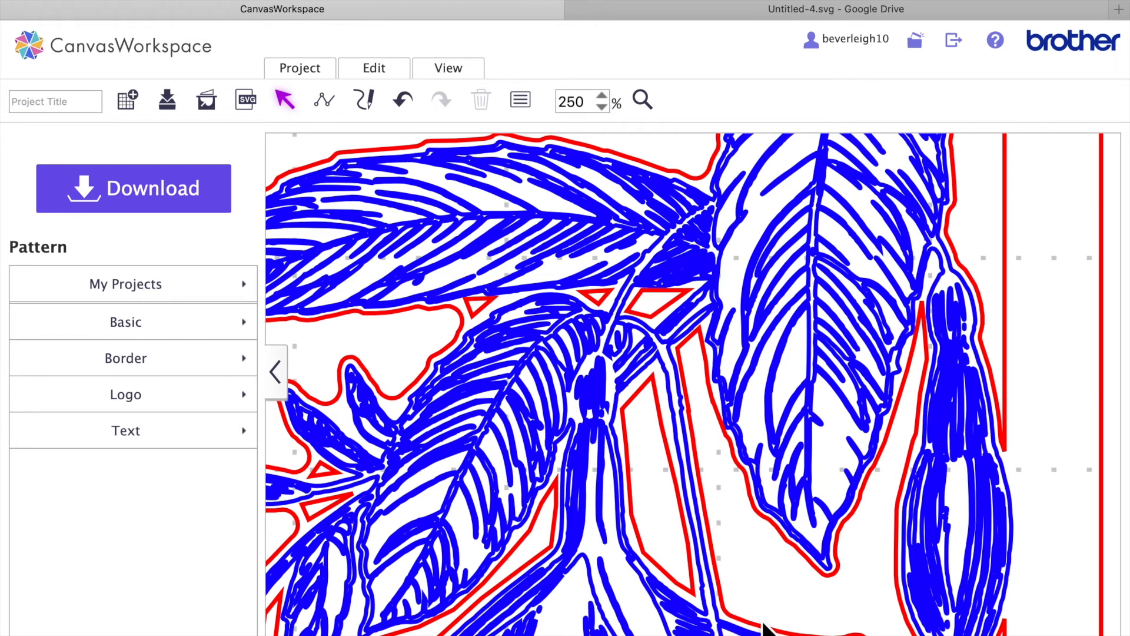
# Step: Draw a closed four-sided path, about 0.27" by 0.18", across the gap below the small left leaf and merge it with the red framed cut-out
pyautogui.scroll(-5, 772, 504)
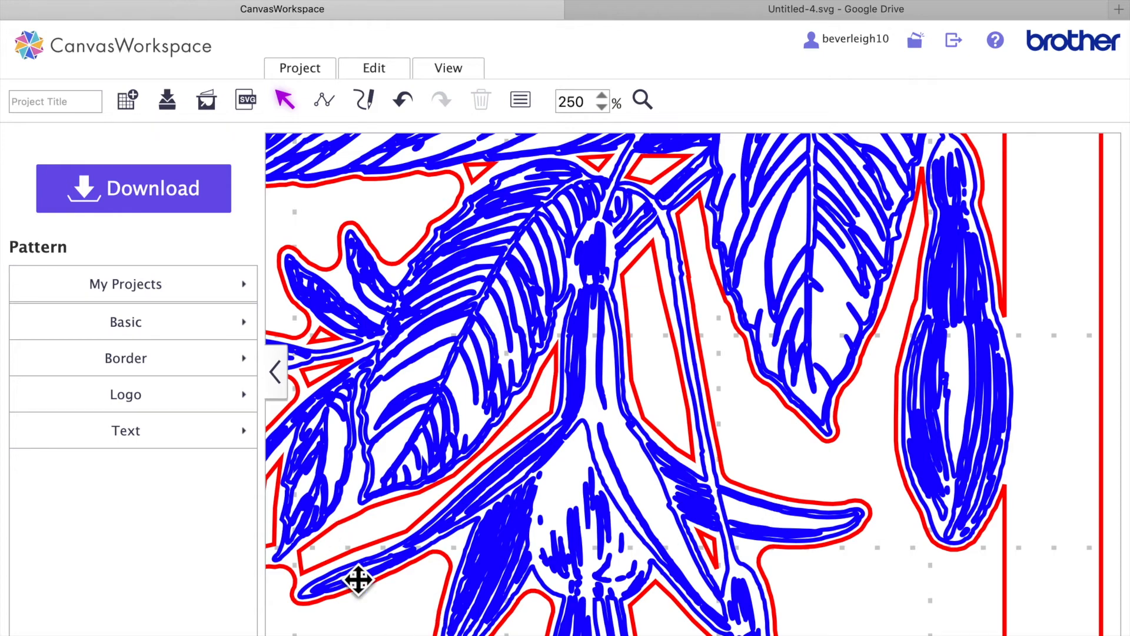
pyautogui.hscroll(-5, 358, 581)
pyautogui.scroll(-2, 359, 581)
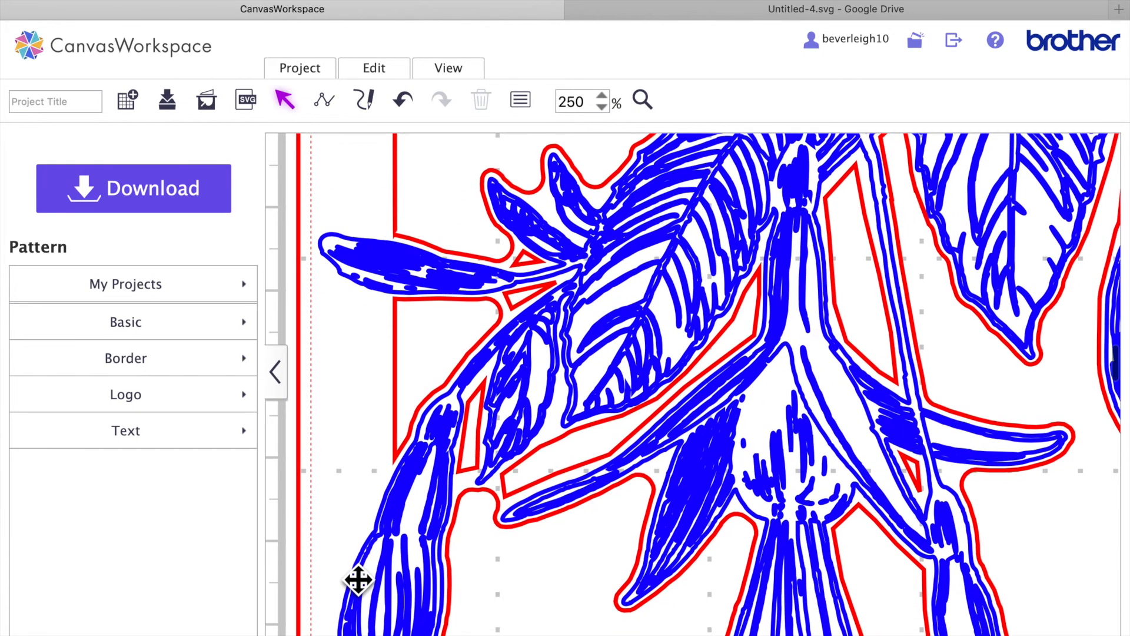
pyautogui.click(324, 101)
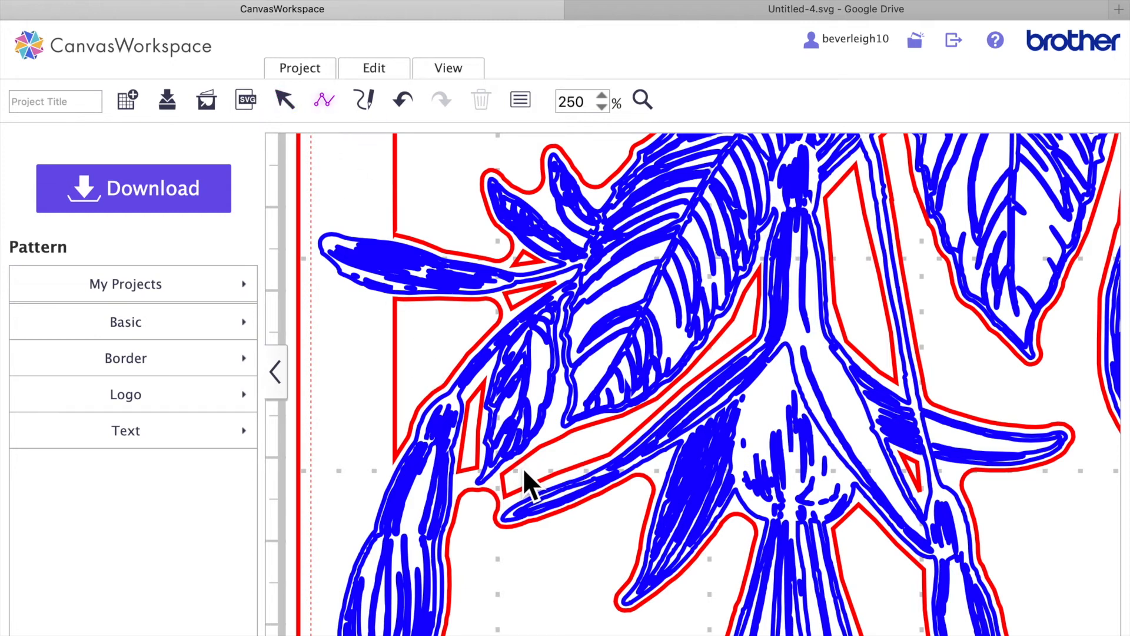
pyautogui.moveTo(522, 465); pyautogui.dragTo(485, 504)
pyautogui.click(478, 499)
pyautogui.click(492, 523)
pyautogui.click(525, 499)
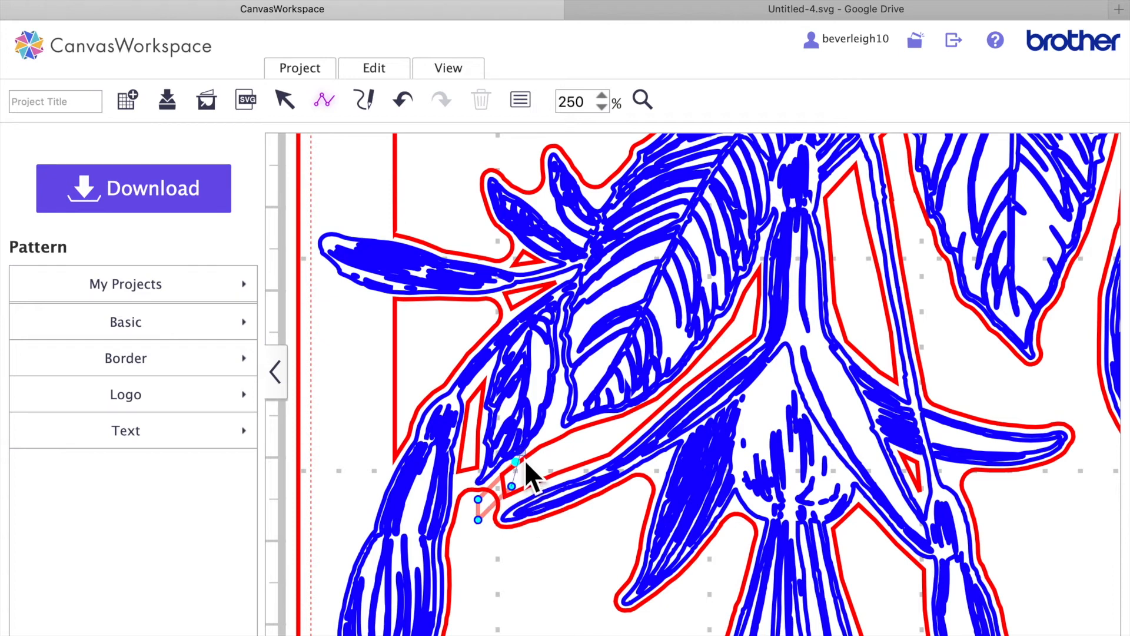
pyautogui.click(530, 476)
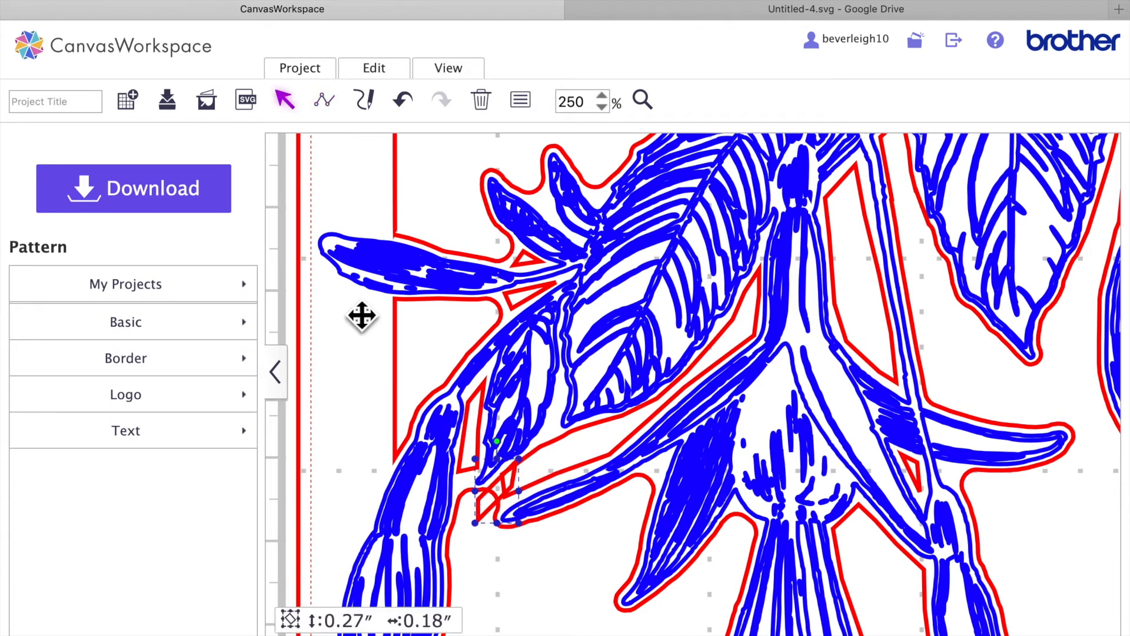
pyautogui.click(393, 74)
pyautogui.click(530, 406)
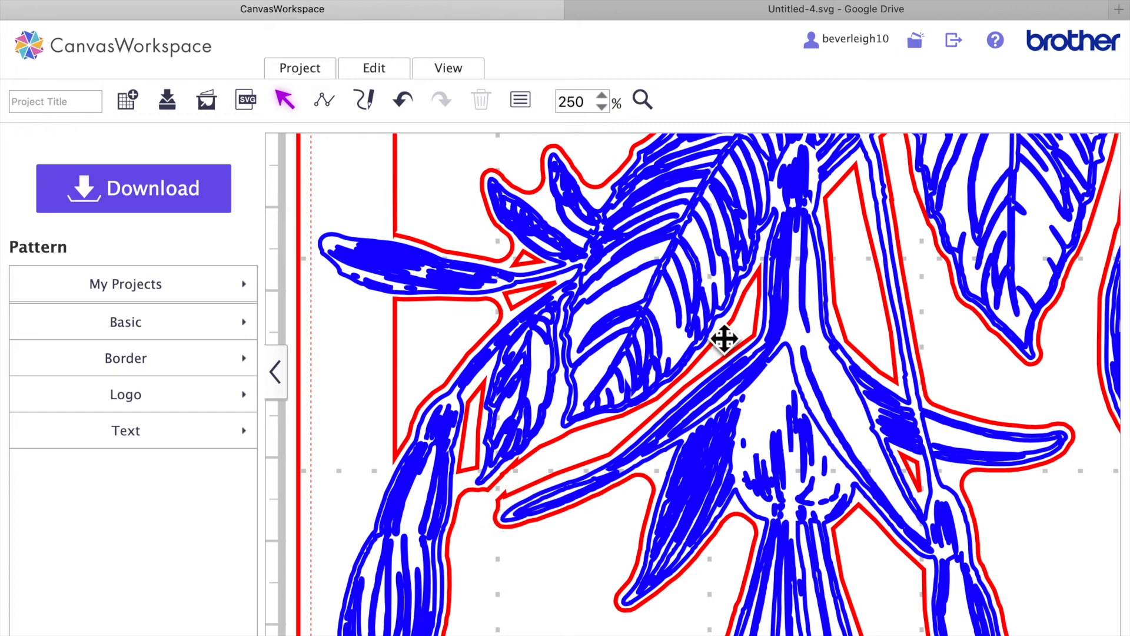
# Step: Move the black rectangle onto the mat and shift the red framed cut-out down, offset from the blue flower drawing
pyautogui.click(457, 72)
pyautogui.click(487, 125)
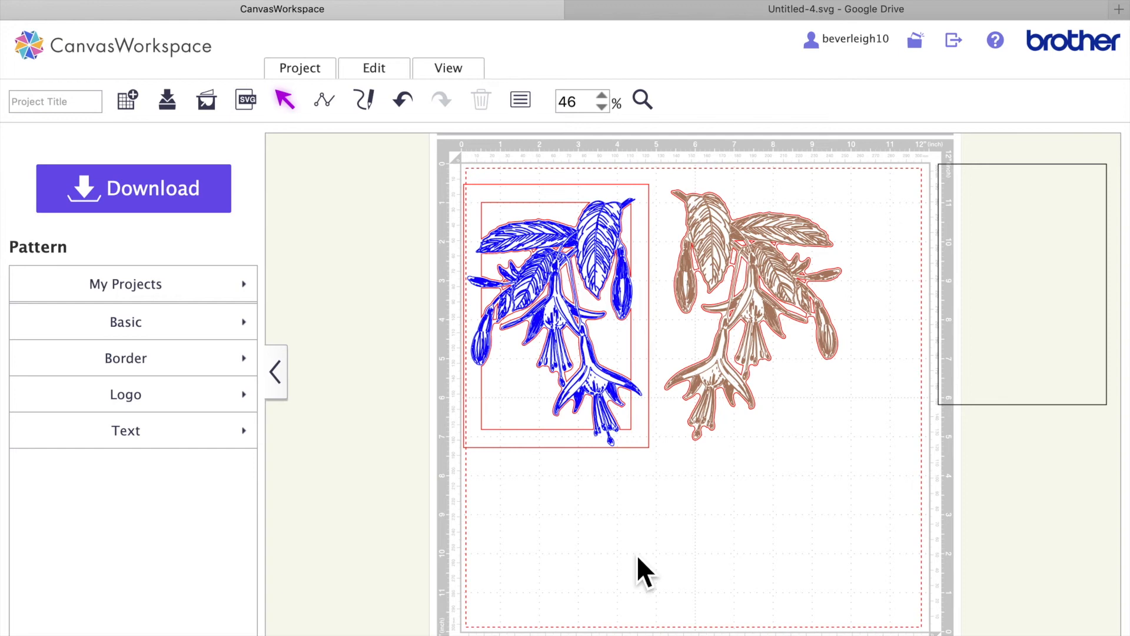
pyautogui.moveTo(1035, 288); pyautogui.dragTo(927, 368)
pyautogui.moveTo(598, 259); pyautogui.dragTo(616, 403)
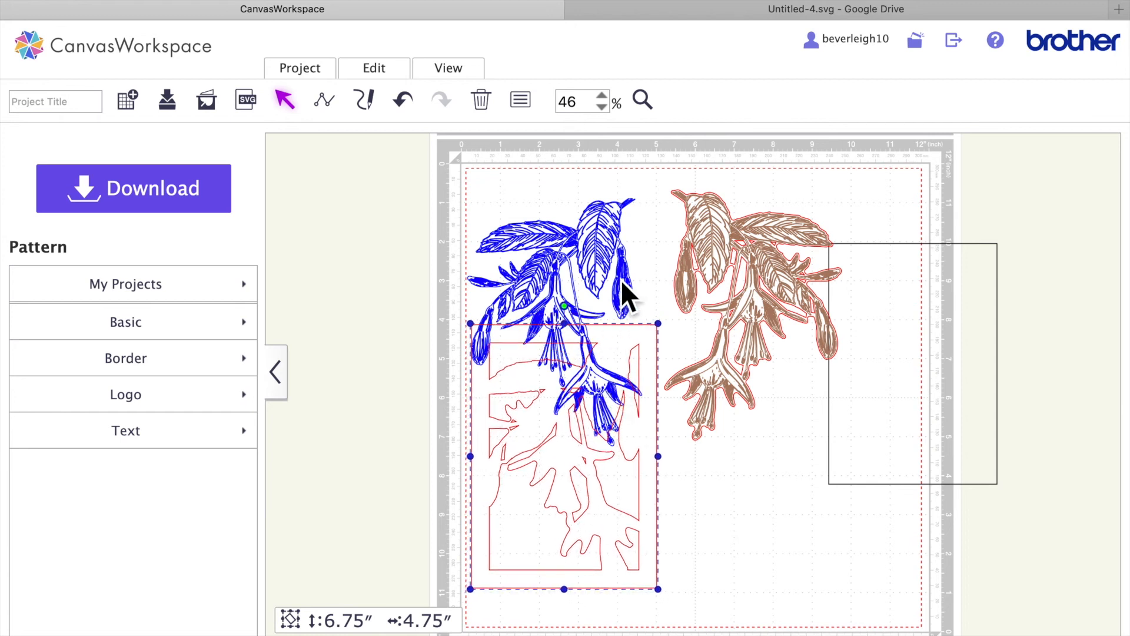
pyautogui.click(604, 266)
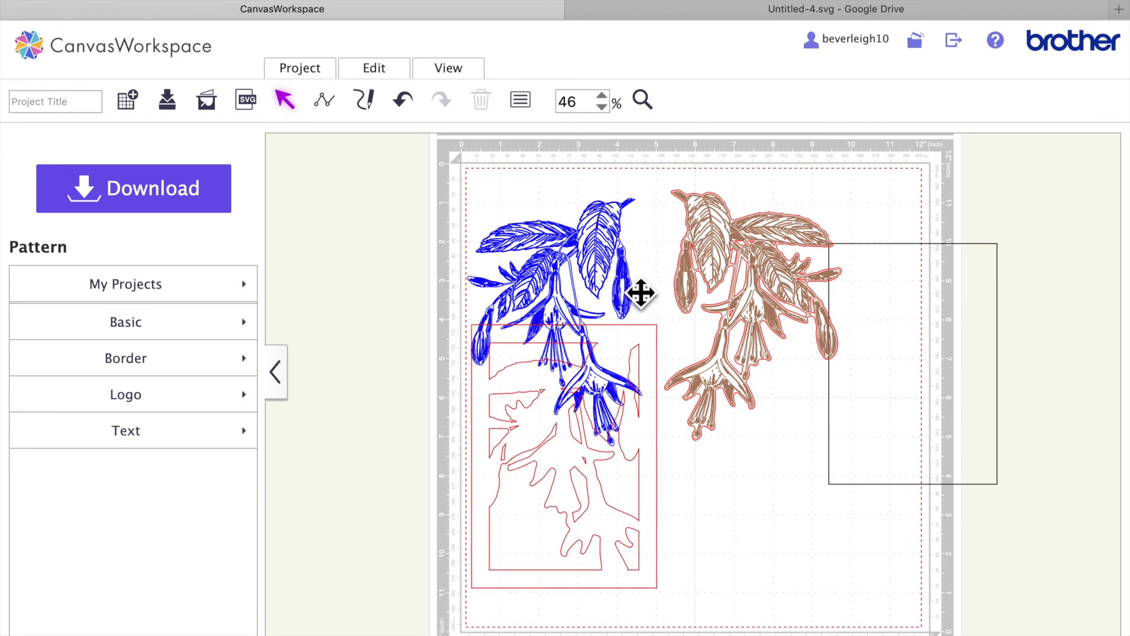
pyautogui.moveTo(899, 324); pyautogui.dragTo(792, 403)
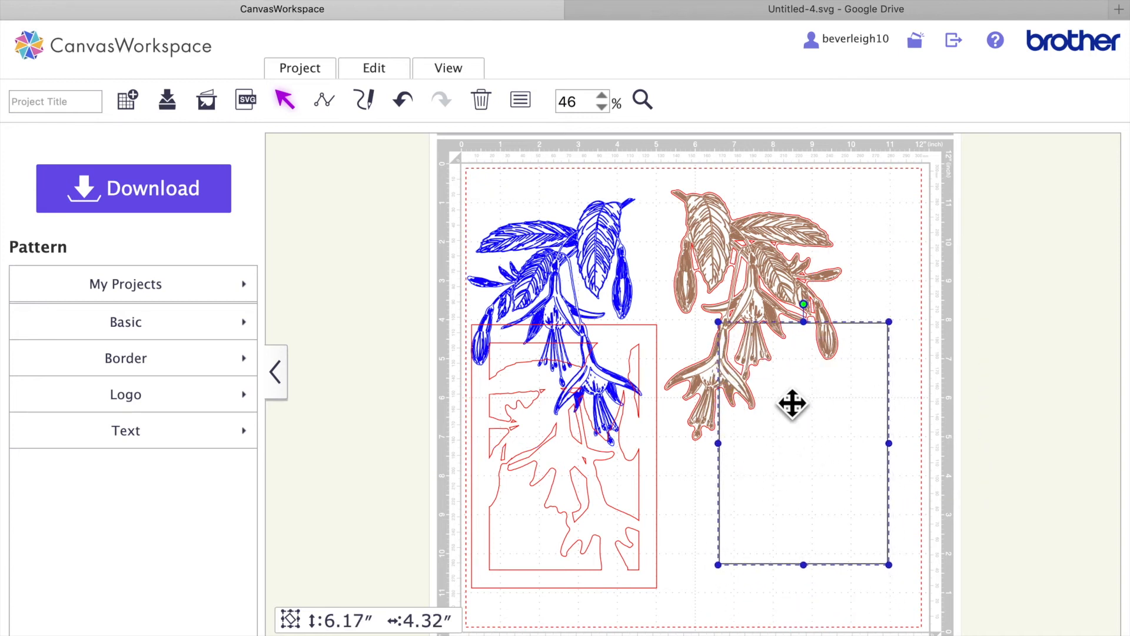
# Step: Set the line type of the red framed cut-out to Cutting Line
pyautogui.click(600, 245)
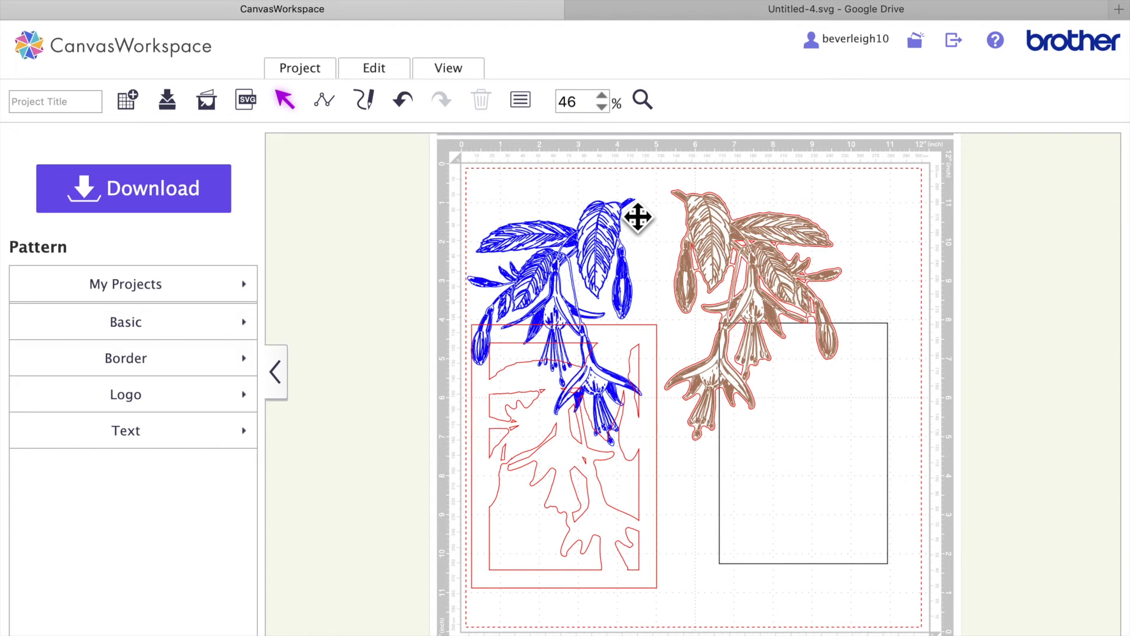
pyautogui.click(766, 474)
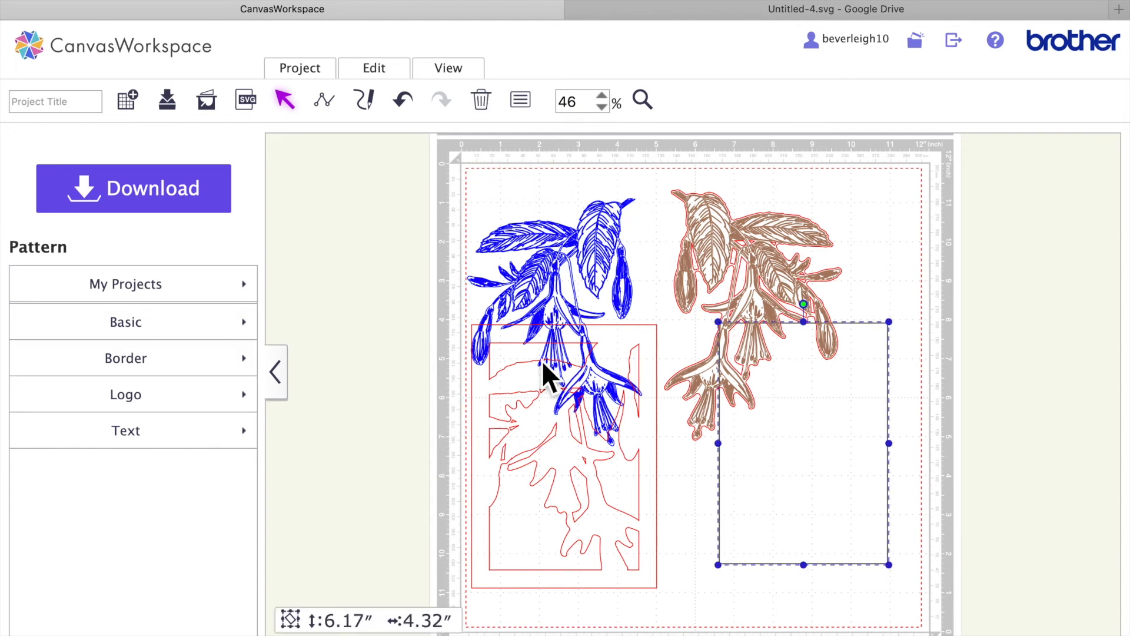
pyautogui.click(646, 454)
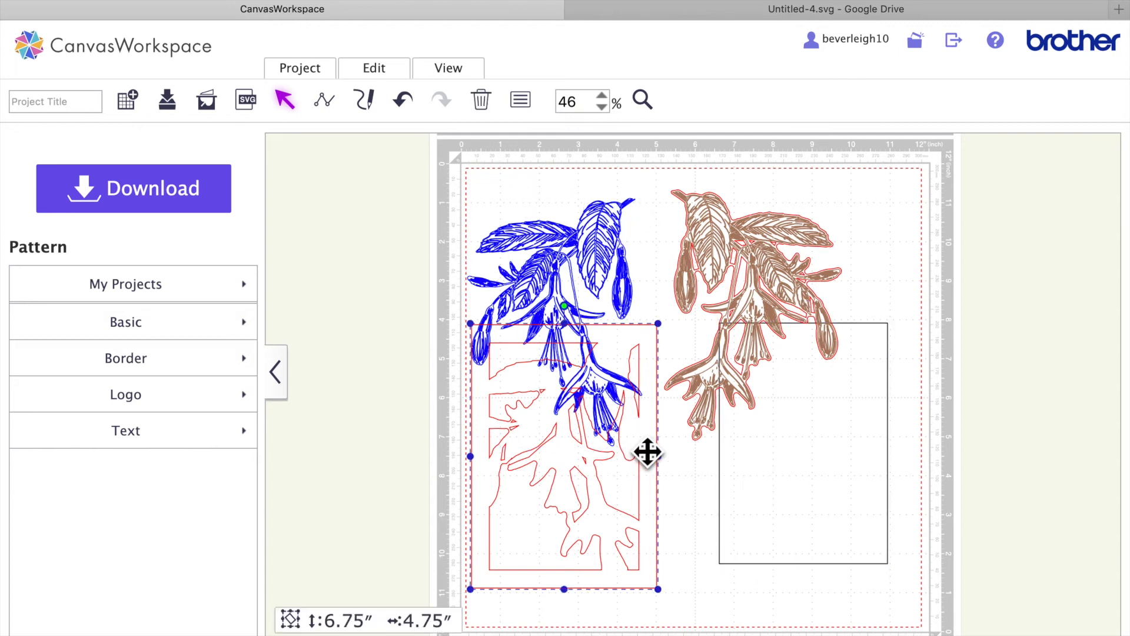
pyautogui.click(521, 100)
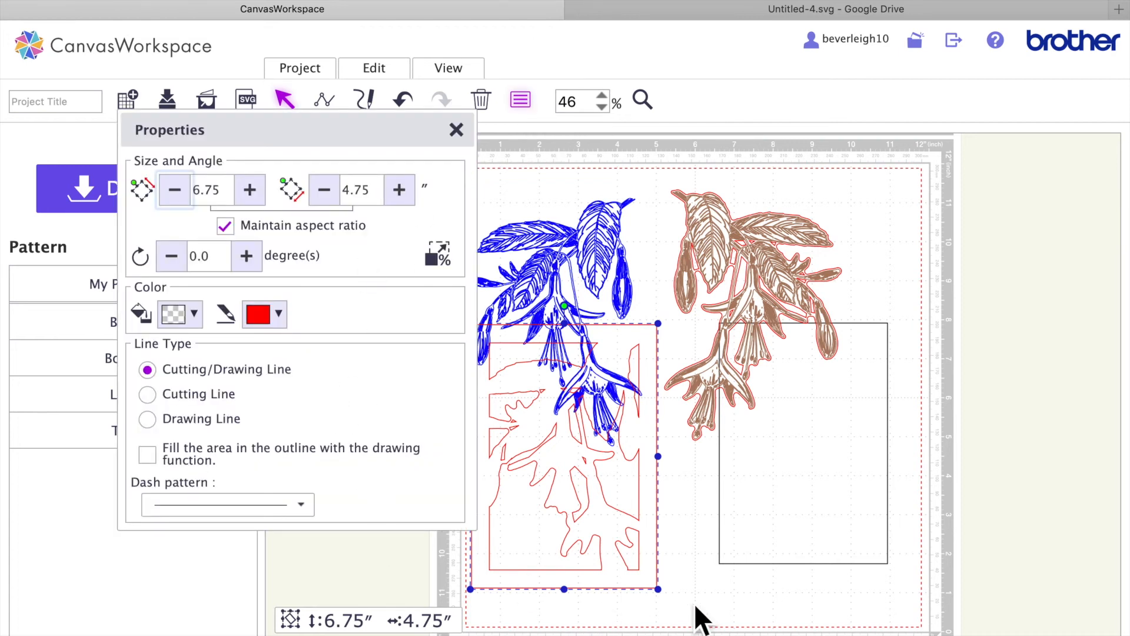
pyautogui.click(710, 621)
pyautogui.click(661, 504)
pyautogui.click(200, 401)
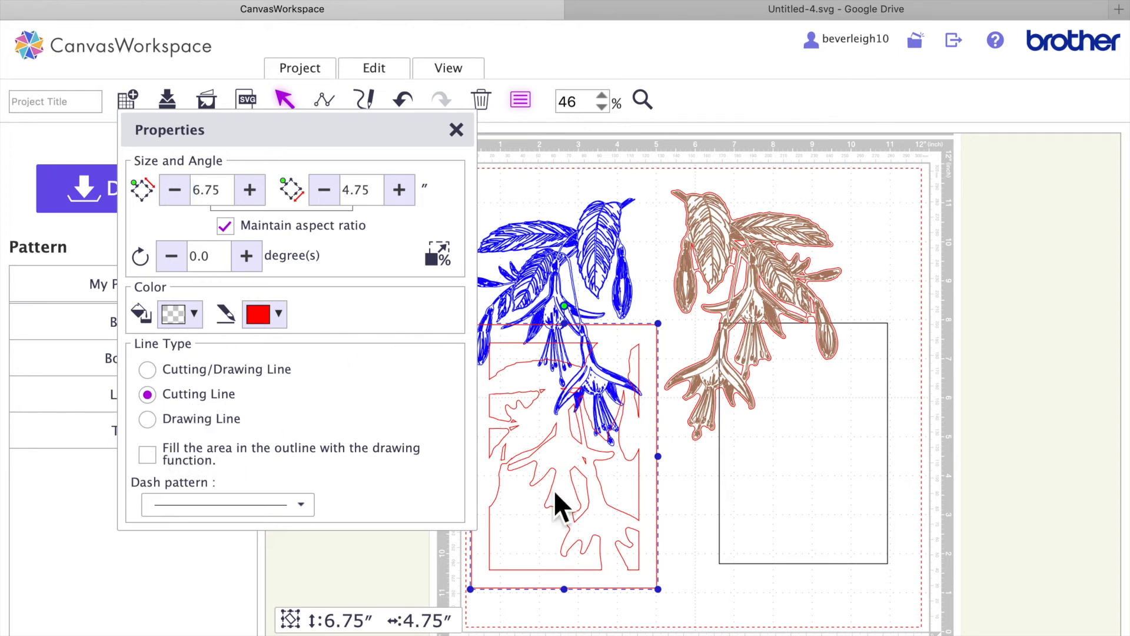
# Step: Check the line types of the black rectangle and blue drawing, and set the brown flower's red outline to Cutting Line
pyautogui.click(848, 516)
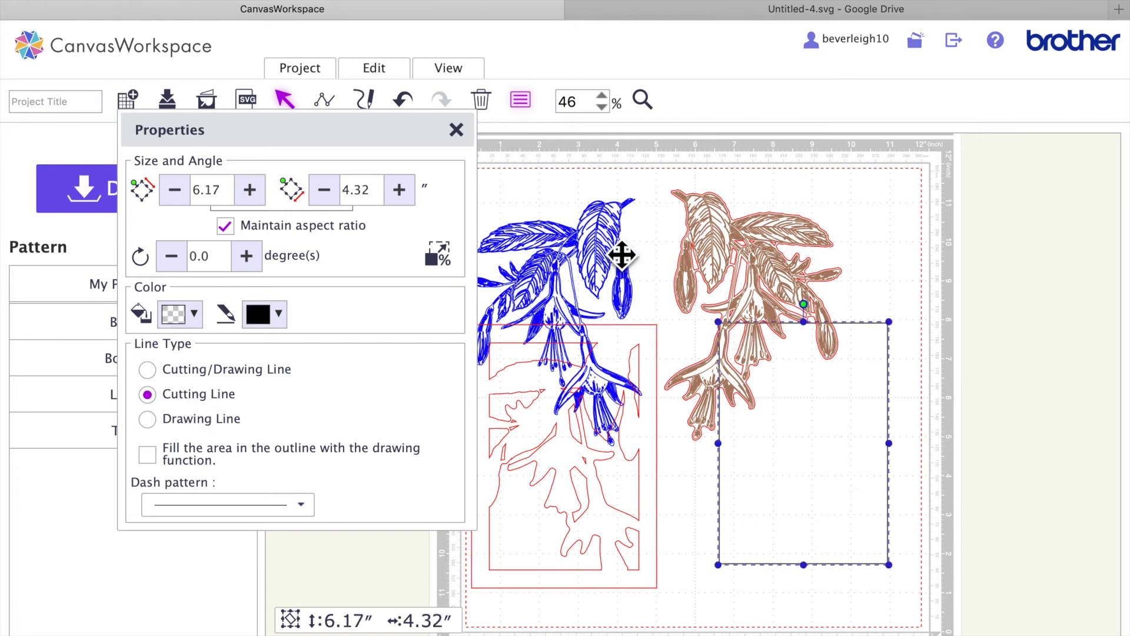
pyautogui.click(631, 290)
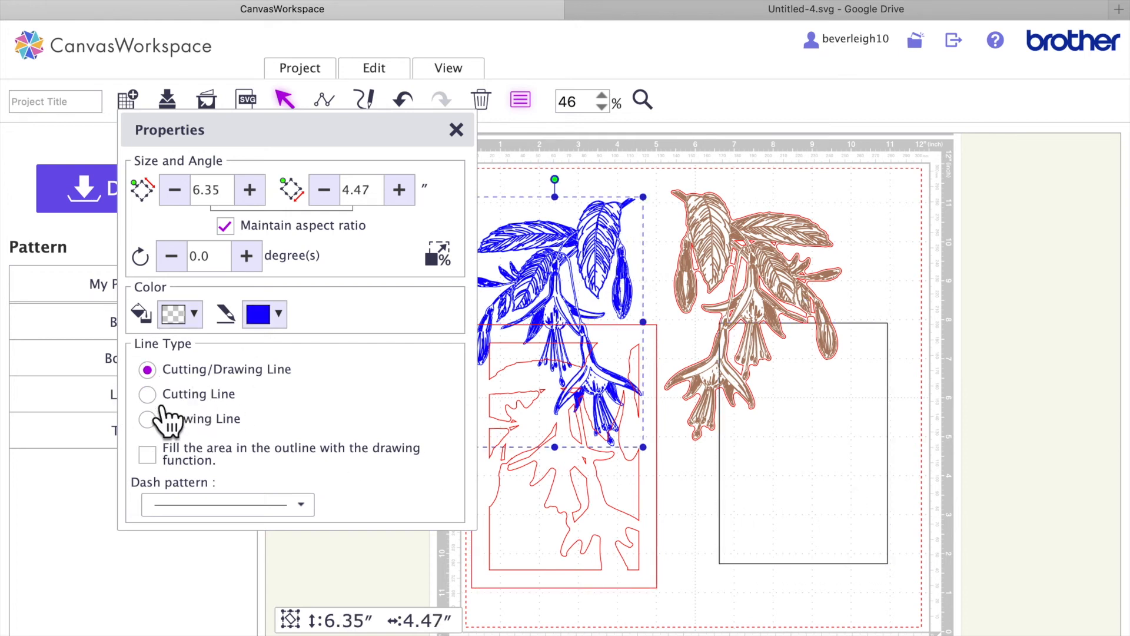
pyautogui.click(727, 255)
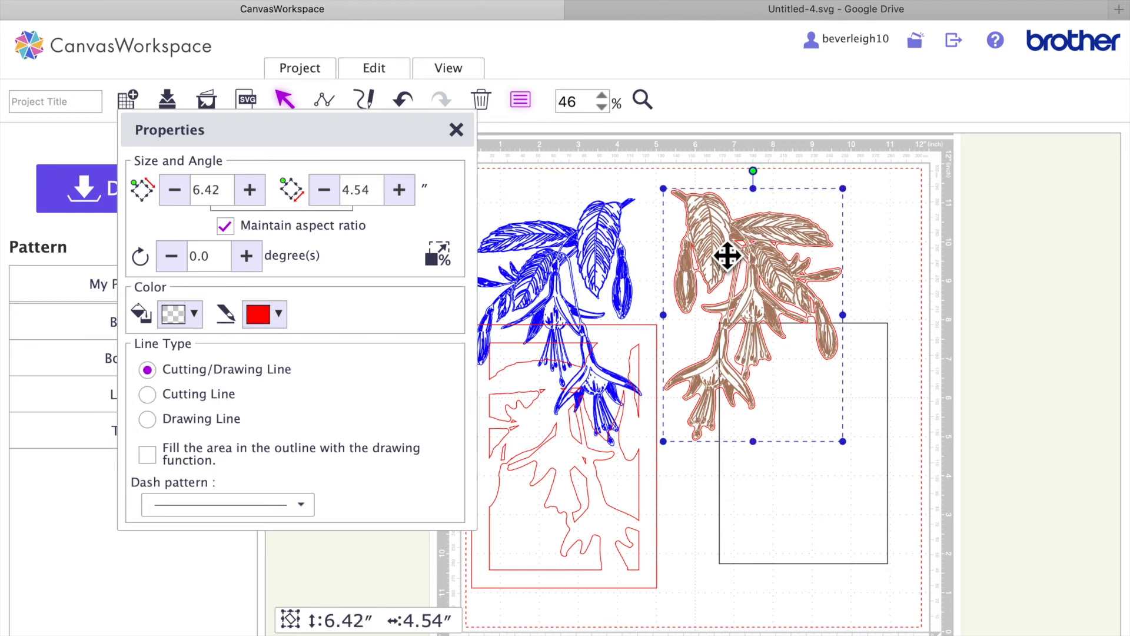
pyautogui.click(242, 401)
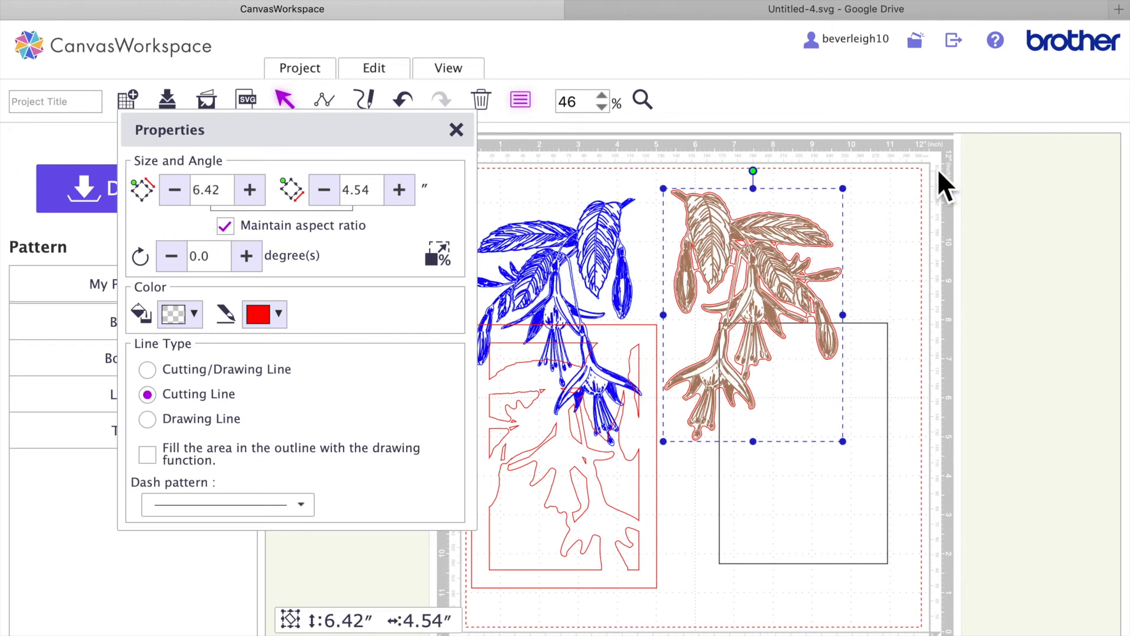
# Step: Check the line type of the brown flower drawing and close the object properties
pyautogui.click(872, 198)
pyautogui.click(779, 275)
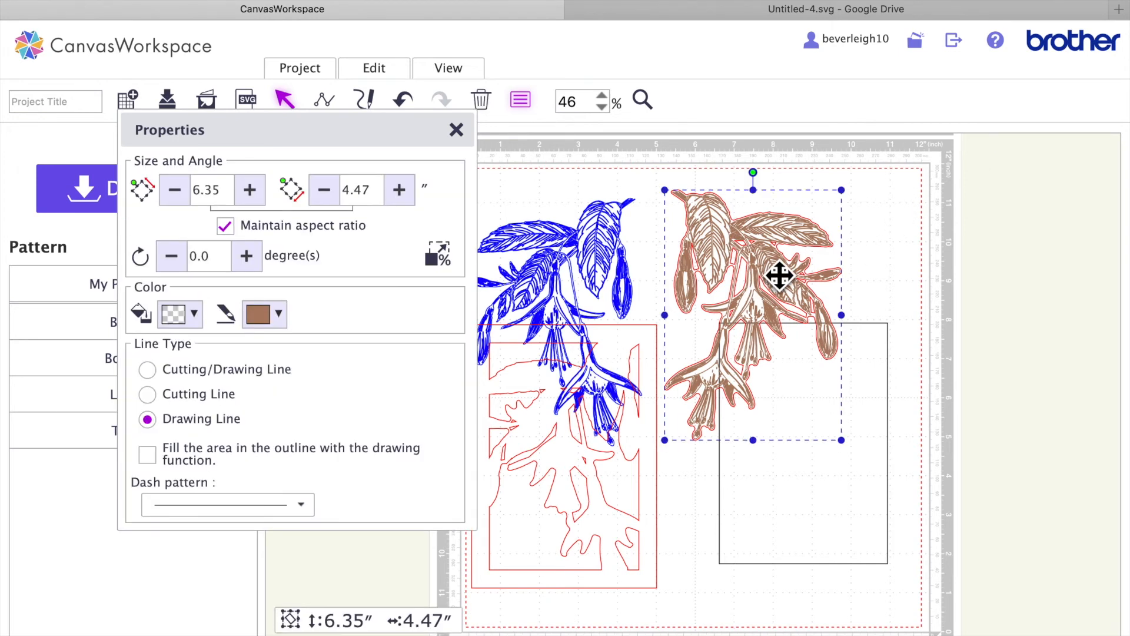
pyautogui.click(875, 239)
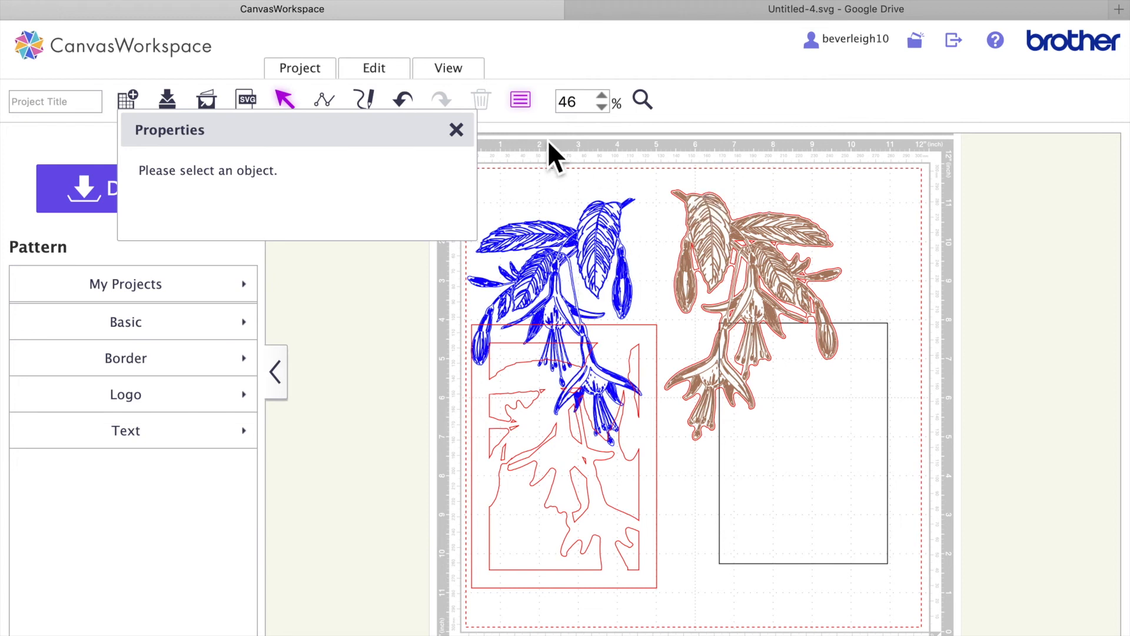
pyautogui.click(458, 132)
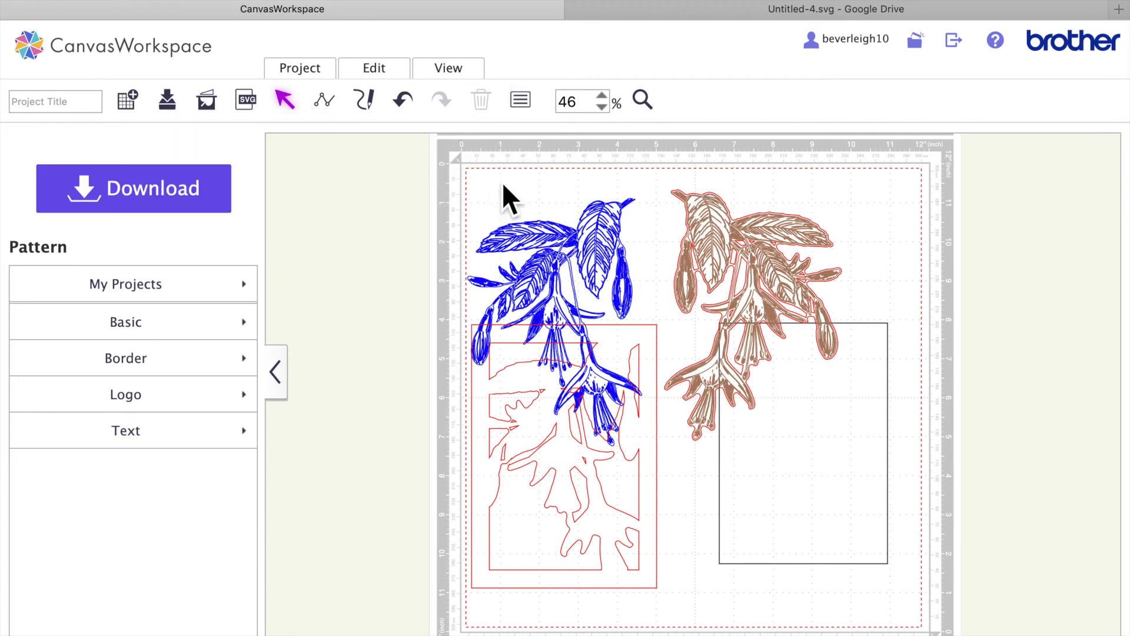
# Step: Move the blue flower drawing over the red framed cut-out and adjust the cut-out's position until its openings follow the drawing evenly
pyautogui.moveTo(613, 252); pyautogui.dragTo(621, 376)
pyautogui.click(645, 101)
pyautogui.click(615, 438)
pyautogui.click(613, 448)
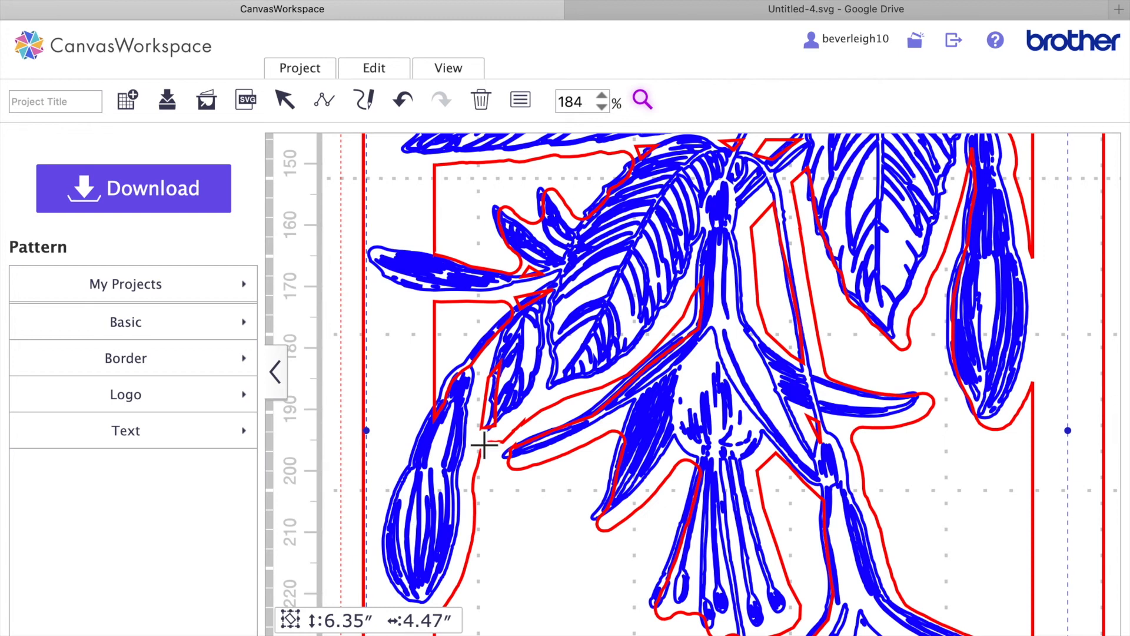
pyautogui.click(290, 103)
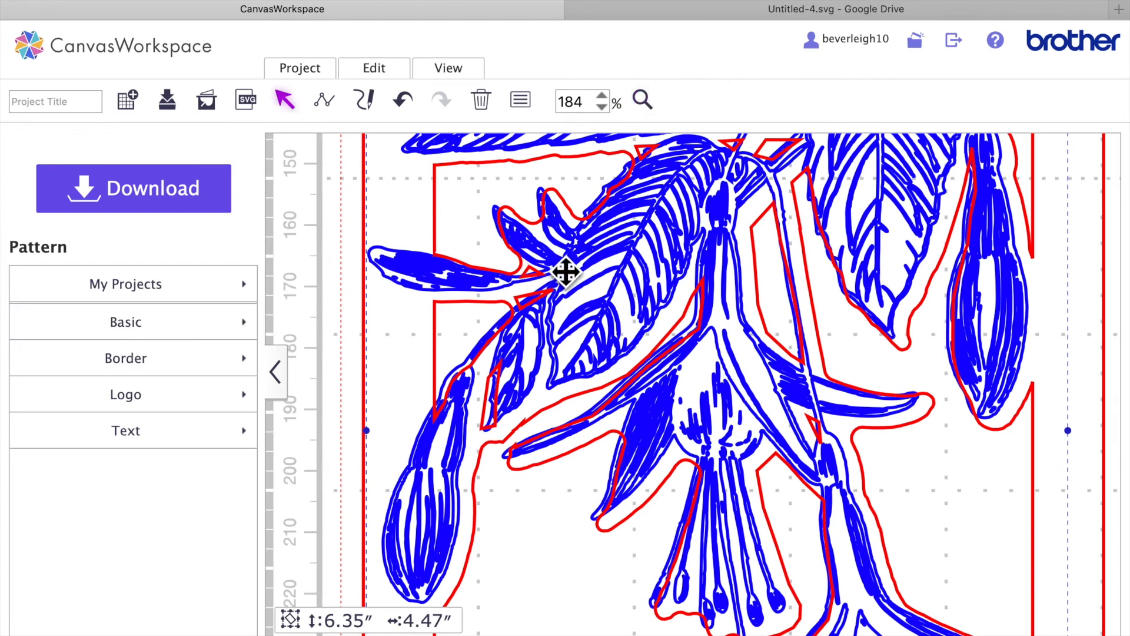
pyautogui.moveTo(651, 253); pyautogui.dragTo(642, 244)
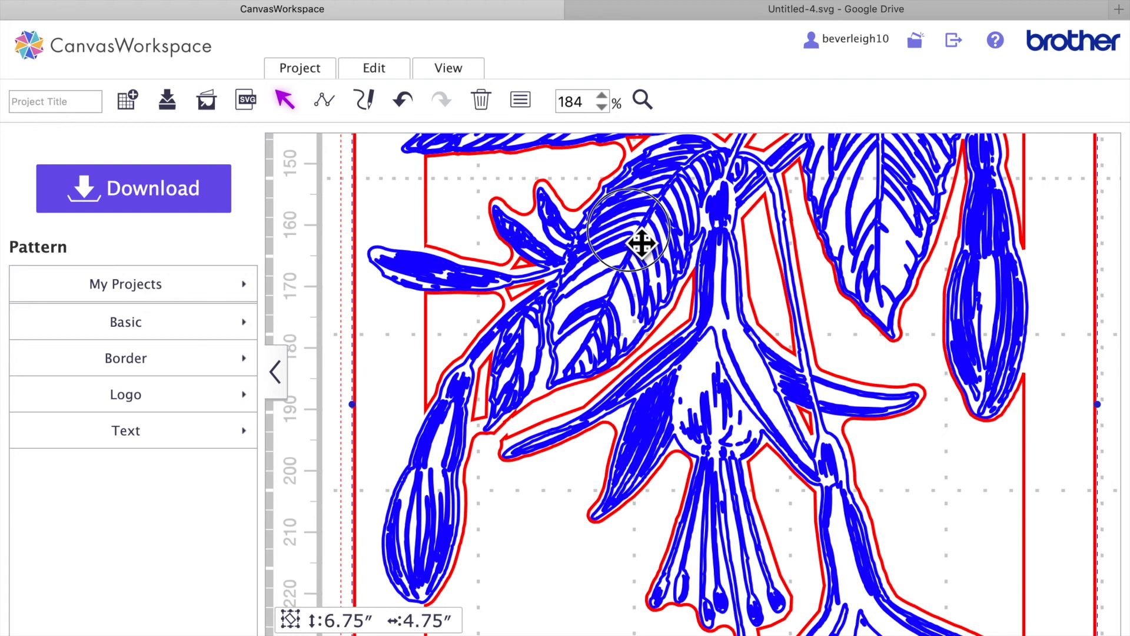
pyautogui.moveTo(642, 243); pyautogui.dragTo(640, 243)
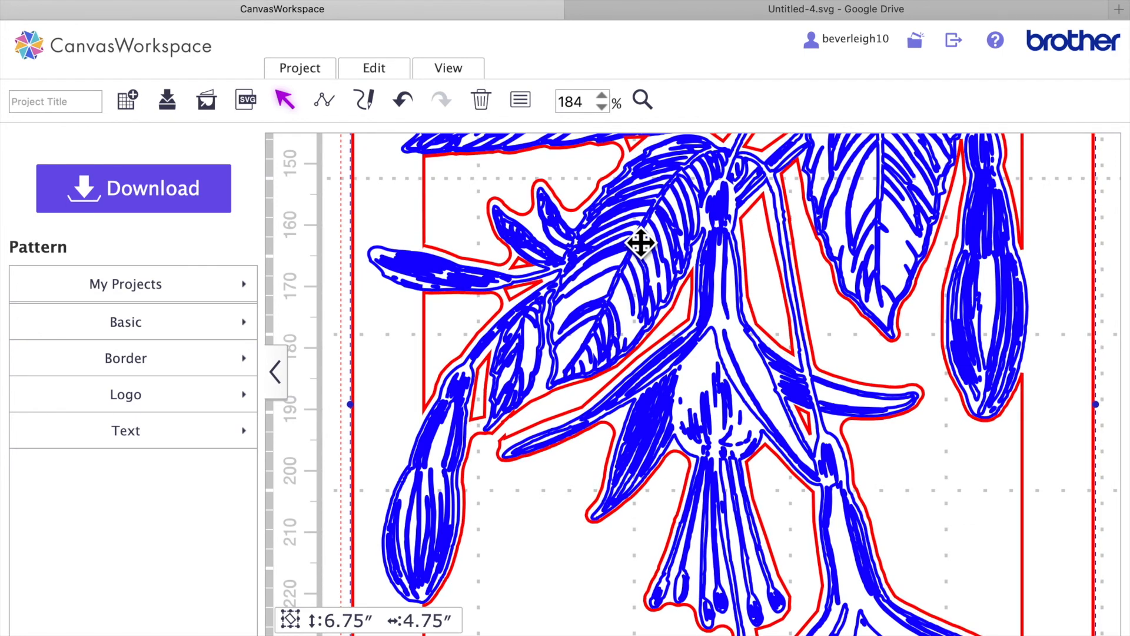
pyautogui.press('Down')
pyautogui.press('Down')
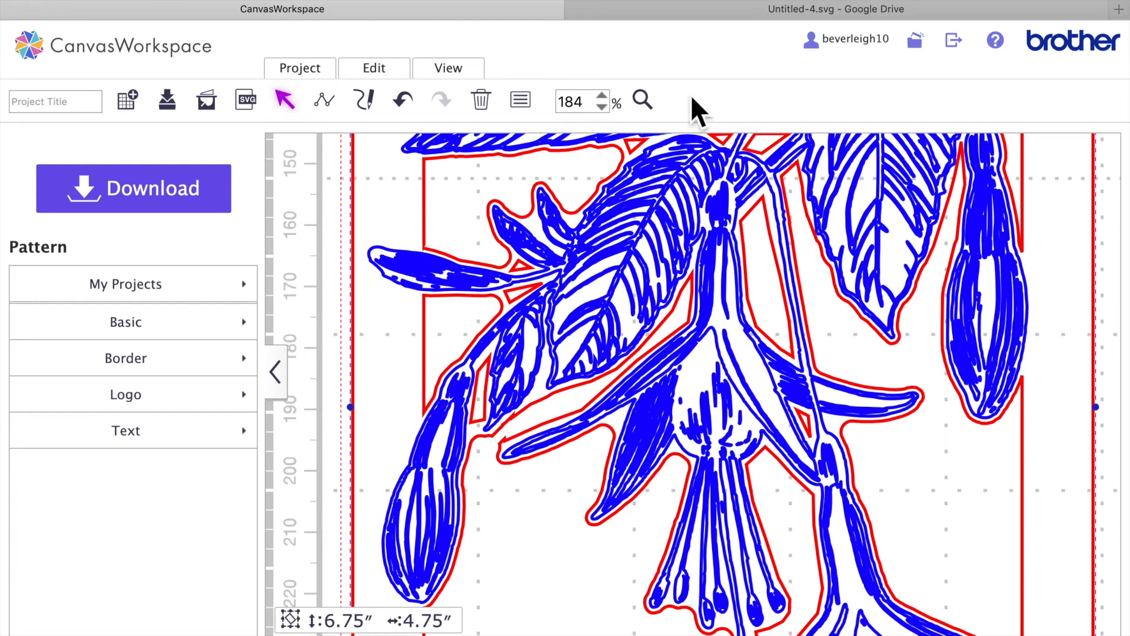
# Step: Move the blue drawing and red framed cut-out together slightly up and right, away from the mat's left edge
pyautogui.click(473, 72)
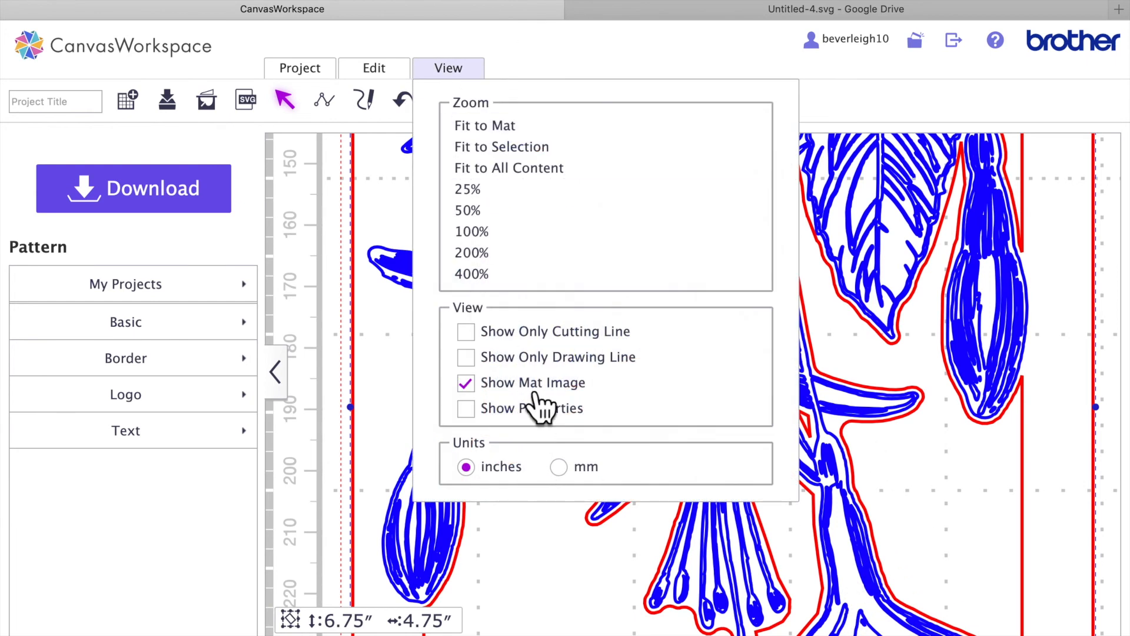
pyautogui.click(487, 127)
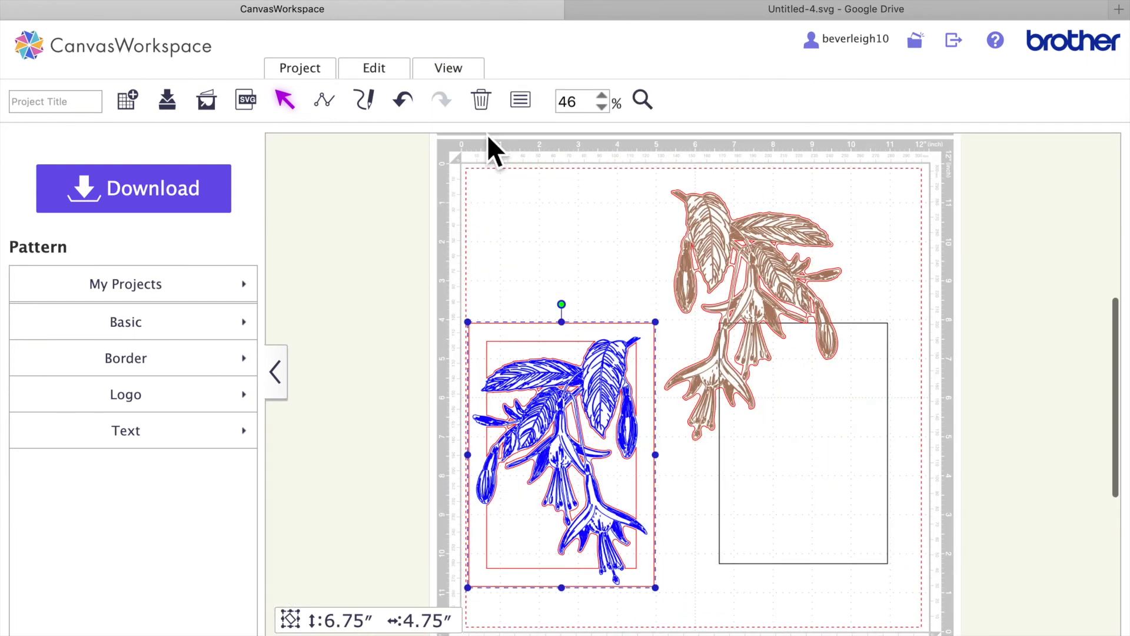
pyautogui.click(615, 268)
pyautogui.moveTo(440, 260); pyautogui.dragTo(590, 476)
pyautogui.moveTo(567, 386); pyautogui.dragTo(577, 381)
# Step: Delete the brown flower drawing with its red outline and the black rectangle from the mat
pyautogui.click(787, 487)
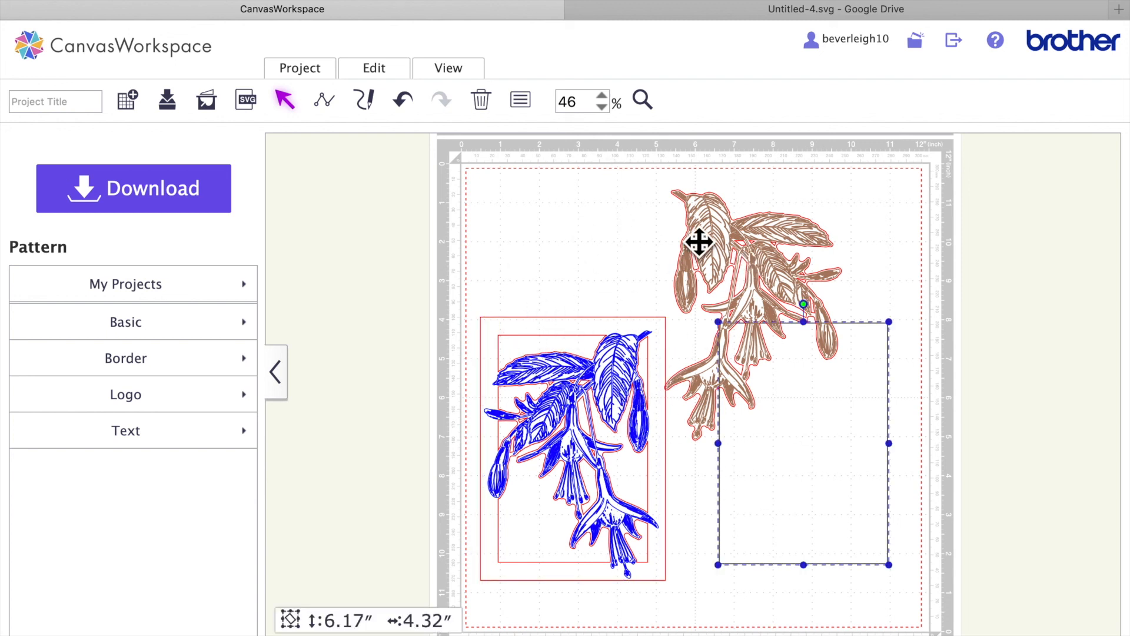
pyautogui.moveTo(817, 468); pyautogui.dragTo(840, 480)
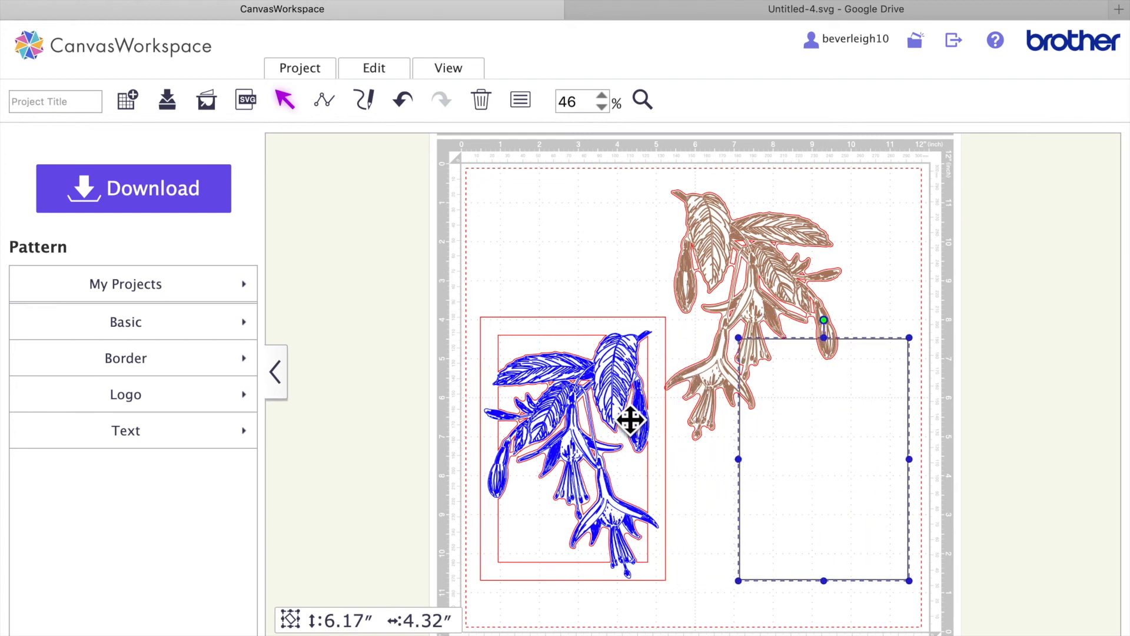
pyautogui.moveTo(641, 168); pyautogui.dragTo(873, 320)
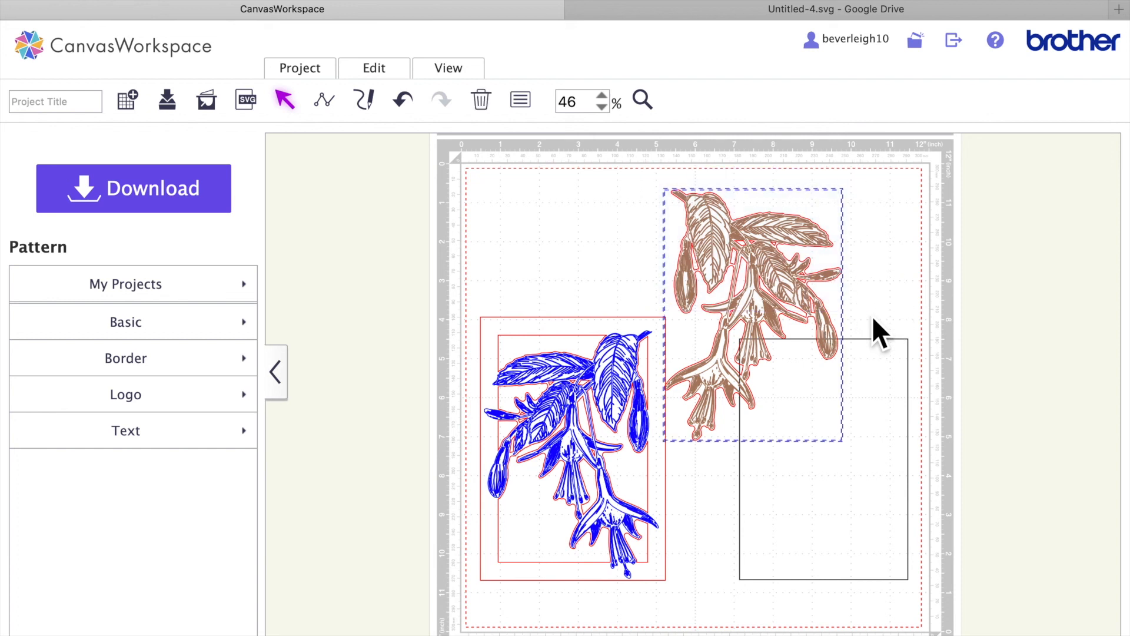
pyautogui.press('Delete')
pyautogui.click(855, 409)
pyautogui.press('Delete')
# Step: Generate the FCM file for transfer, accepting the removal of very small elements, and close the transfer method choices
pyautogui.click(179, 193)
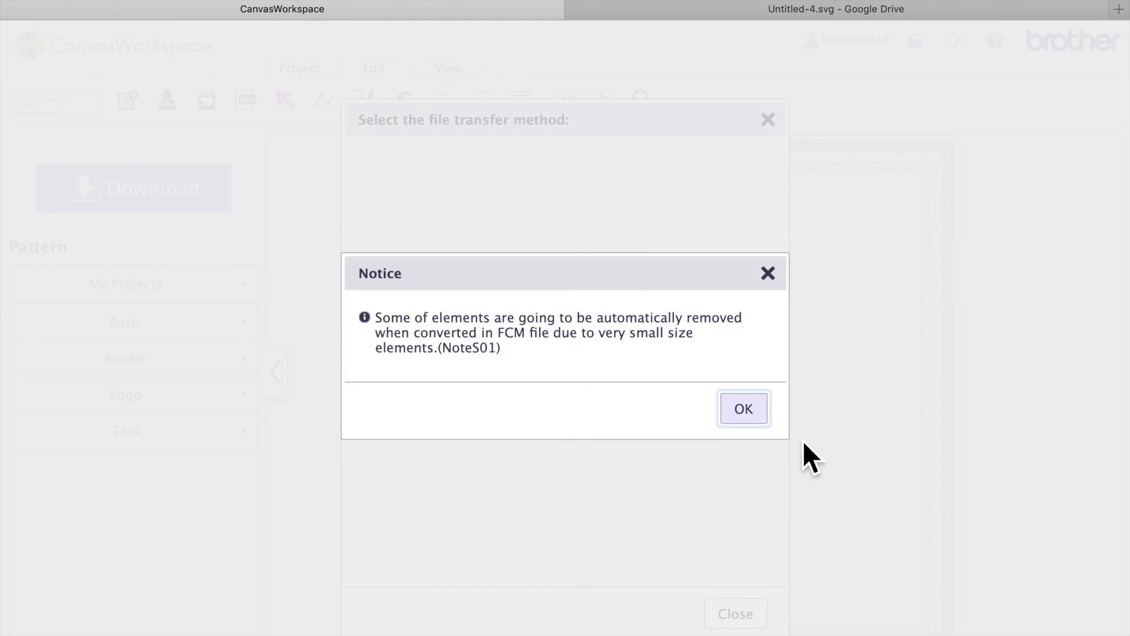
pyautogui.click(758, 428)
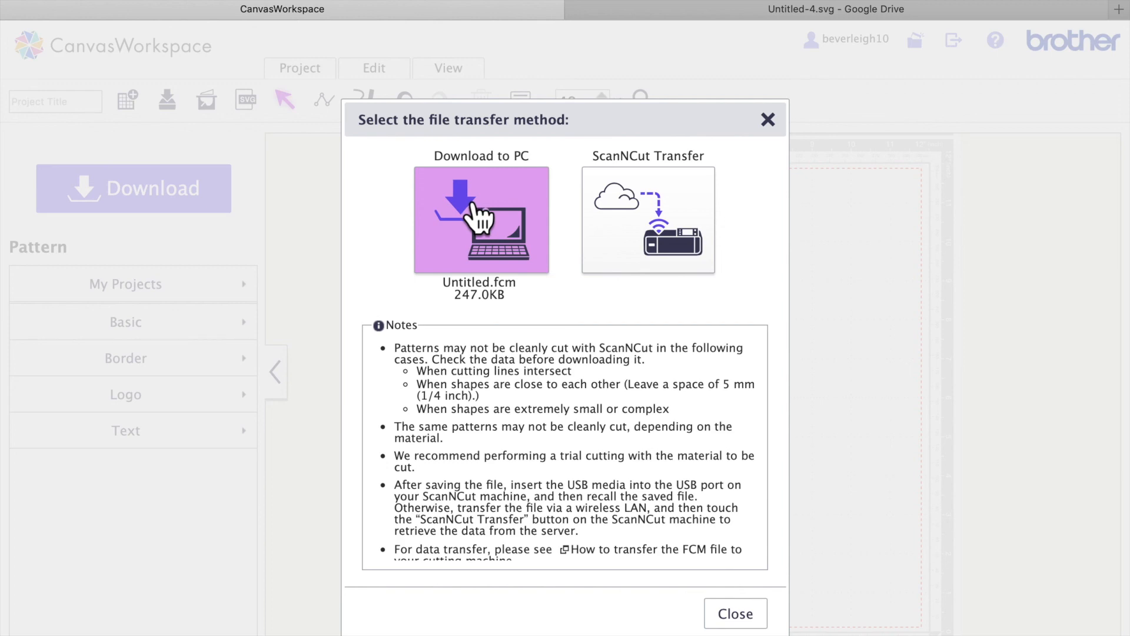
pyautogui.click(736, 613)
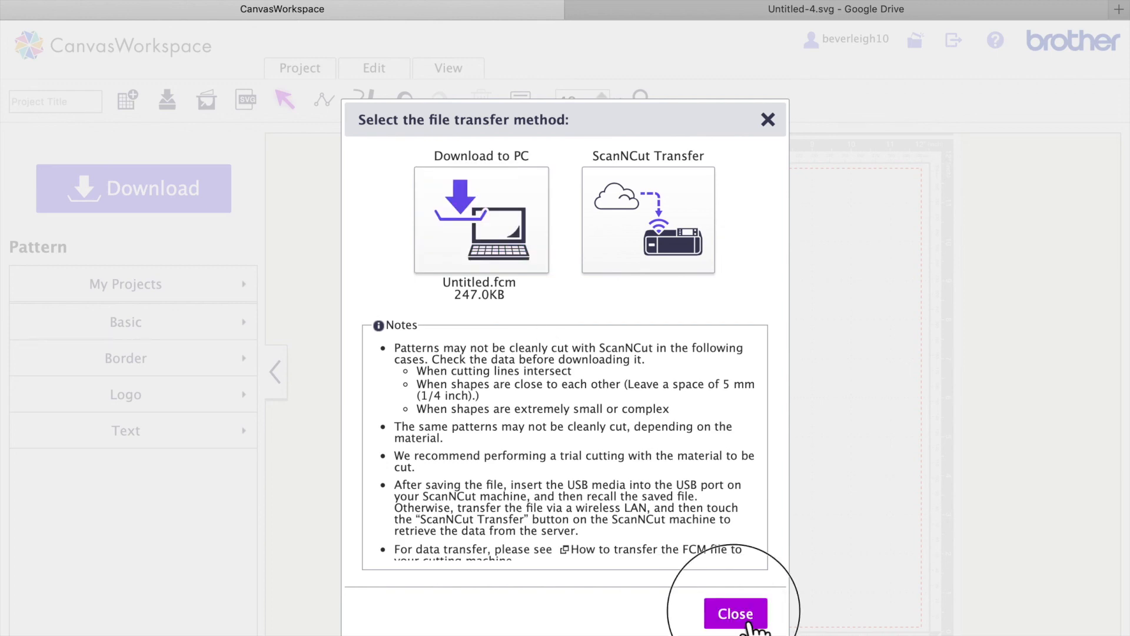